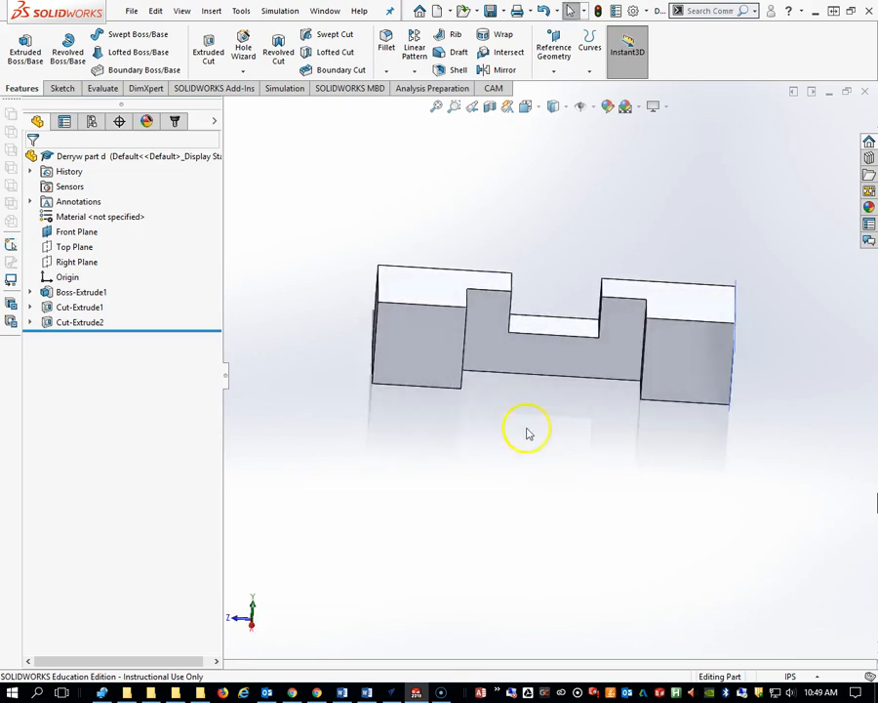
Create a coordinate system at the far end corner of the wide-slot face, with X along the lengthwise edge and Y along the end edge.
middle_click_drag(528, 388, 510, 560)
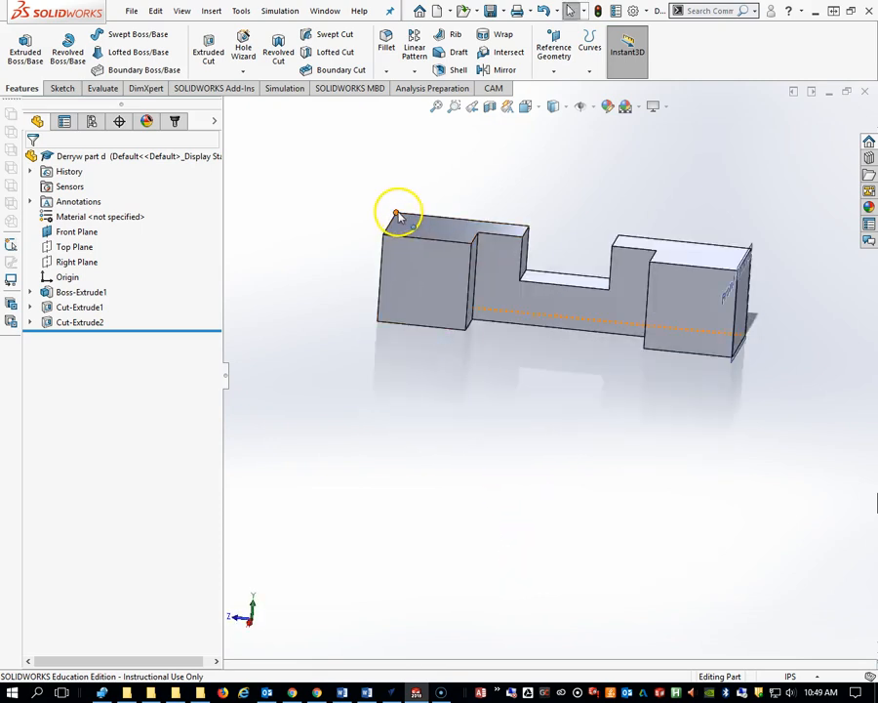
middle_click_drag(554, 284, 505, 333)
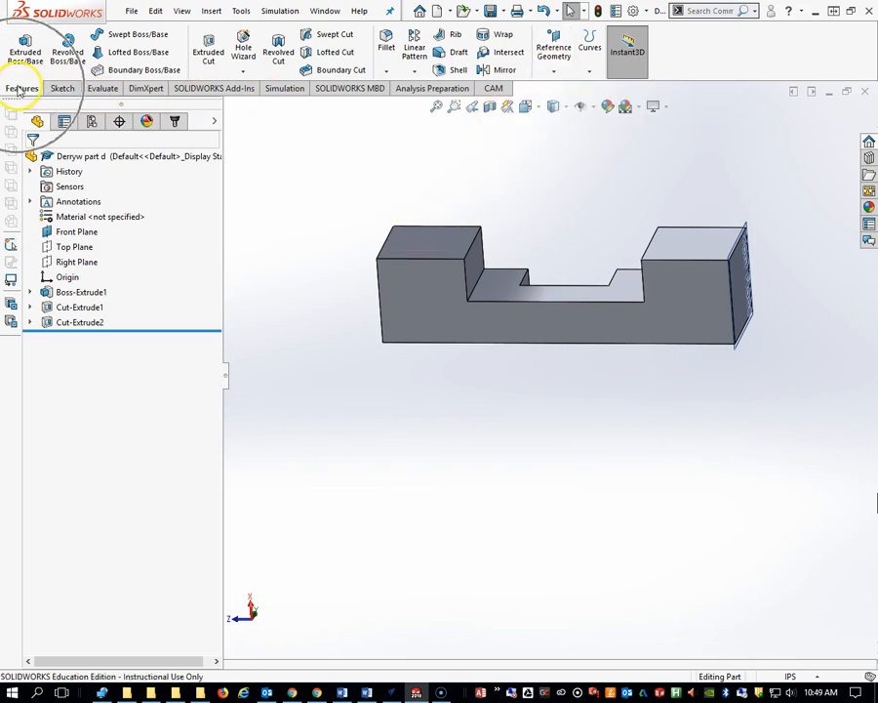
left_click(554, 71)
left_click(566, 120)
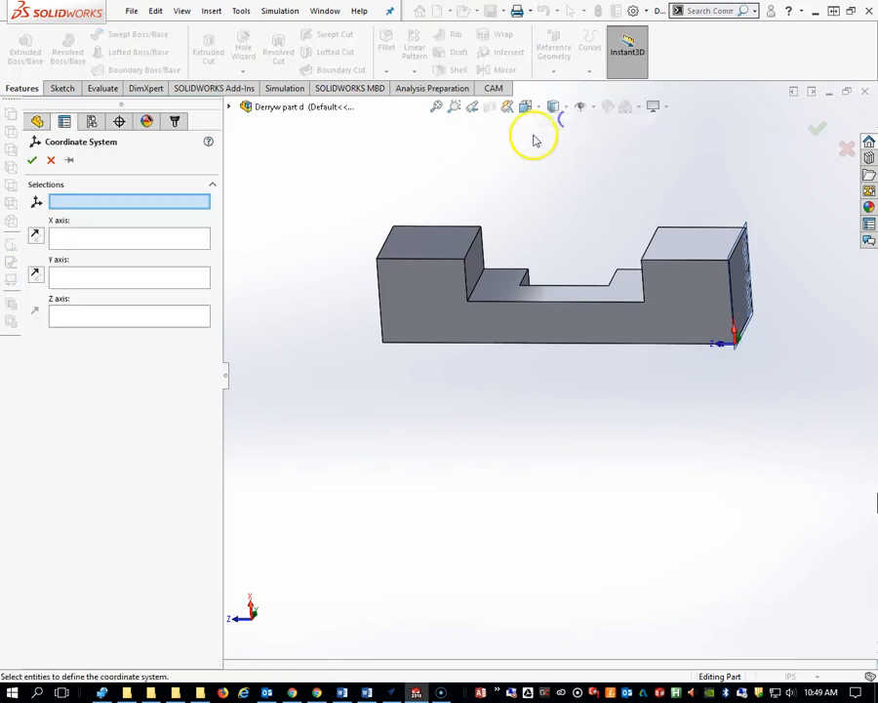
left_click(394, 228)
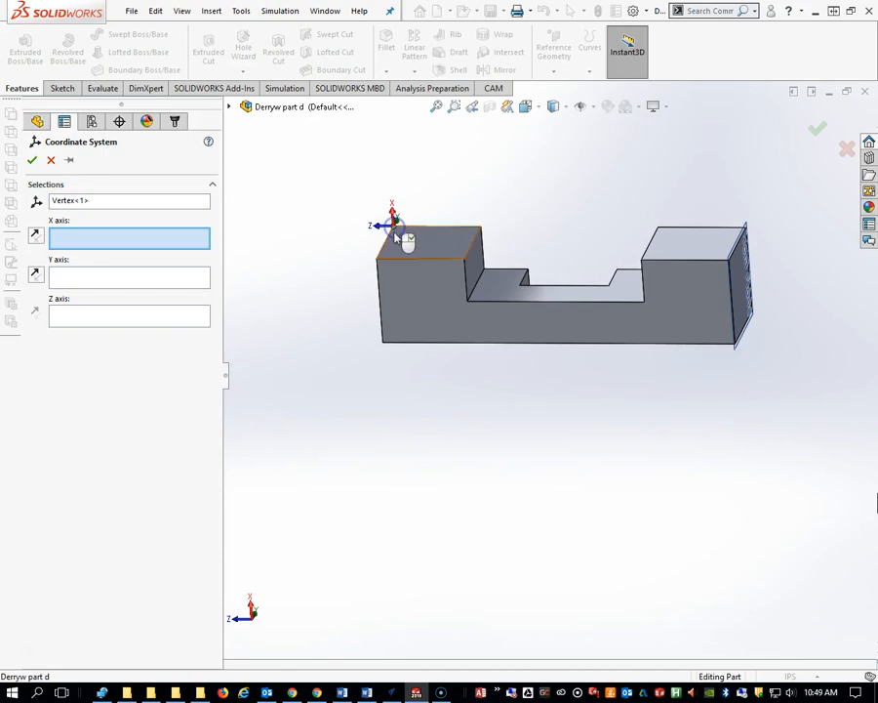
left_click(450, 231)
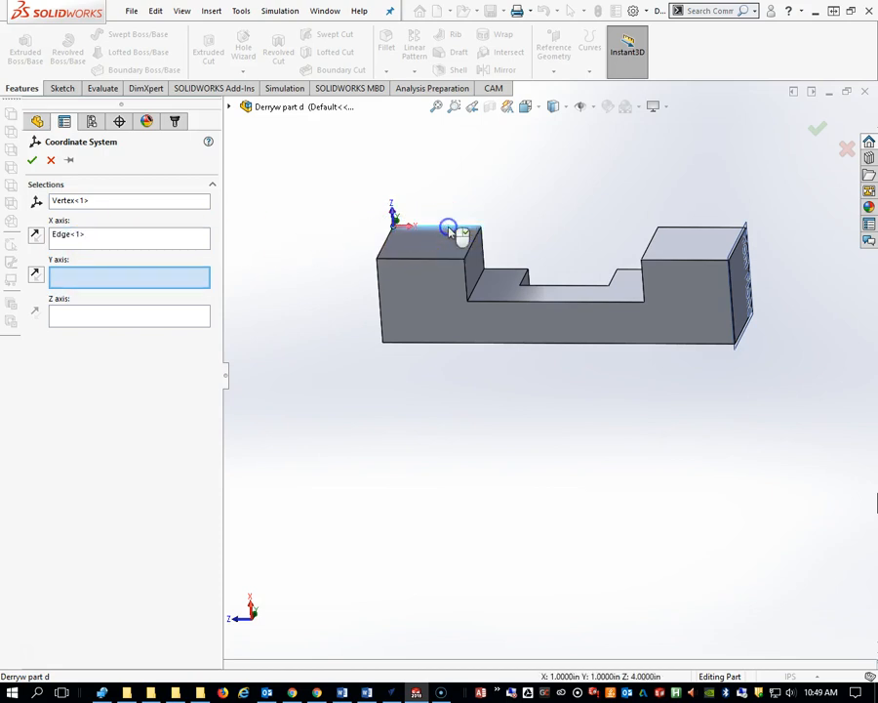
middle_click_drag(445, 250, 484, 243)
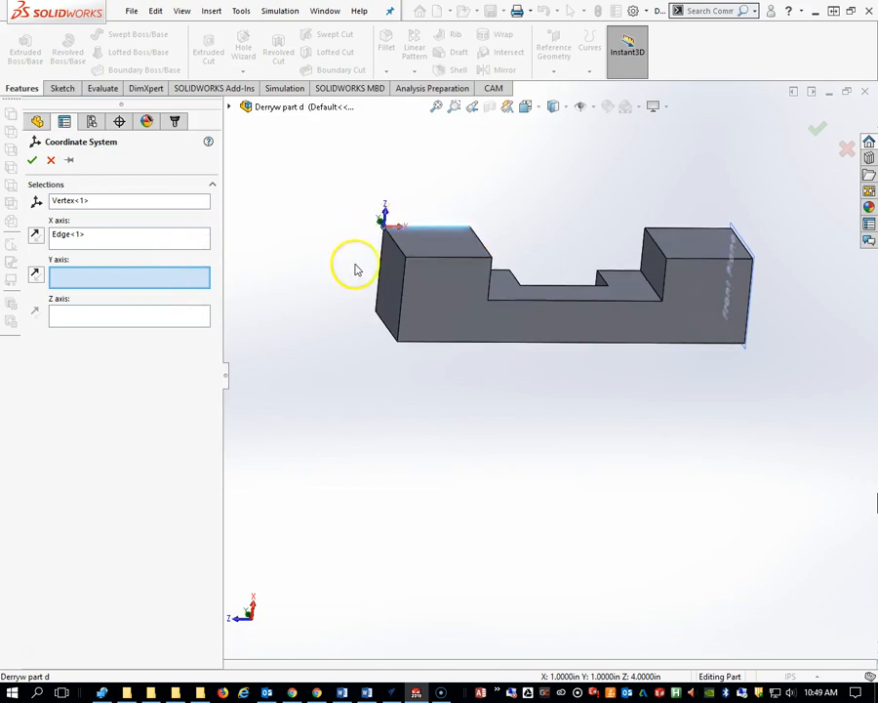
left_click(397, 241)
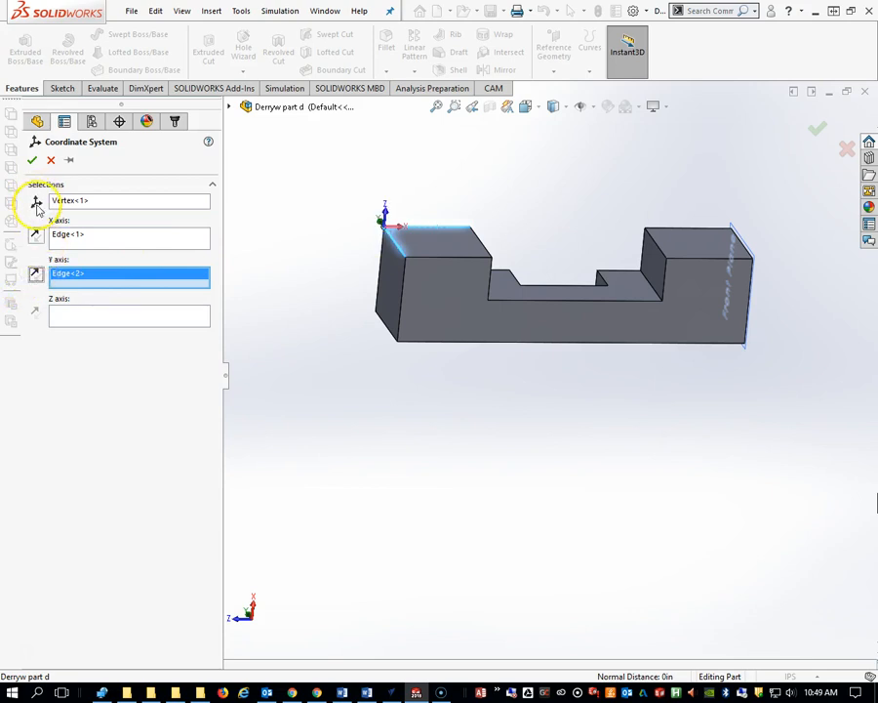
middle_click_drag(445, 259, 405, 208)
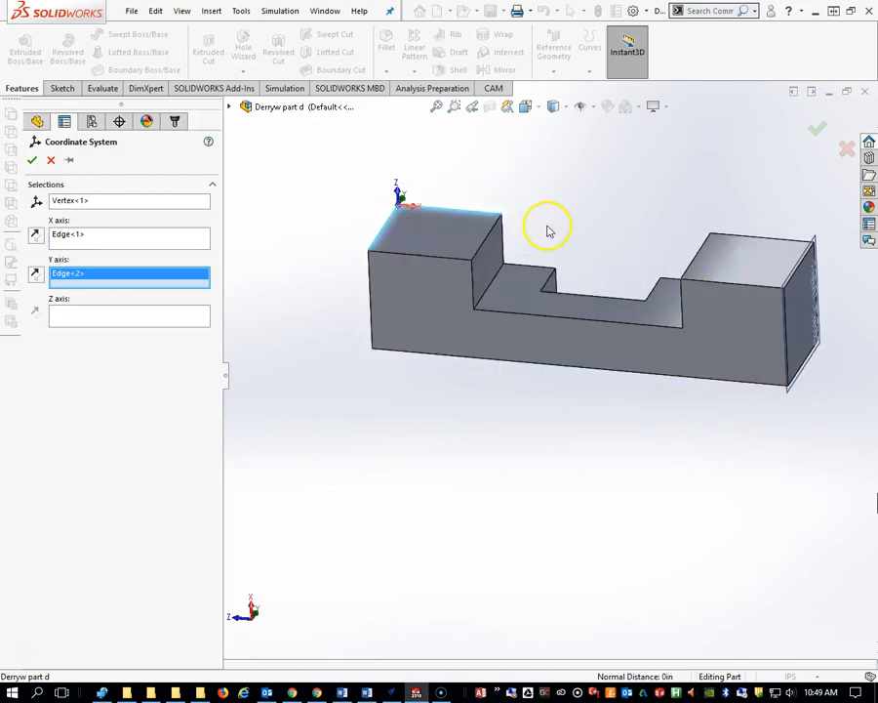
scroll(437, 287, "up", 3)
mouse_move(439, 289)
middle_mouse_down()
mouse_move(490, 288)
mouse_move(456, 282)
middle_mouse_up()
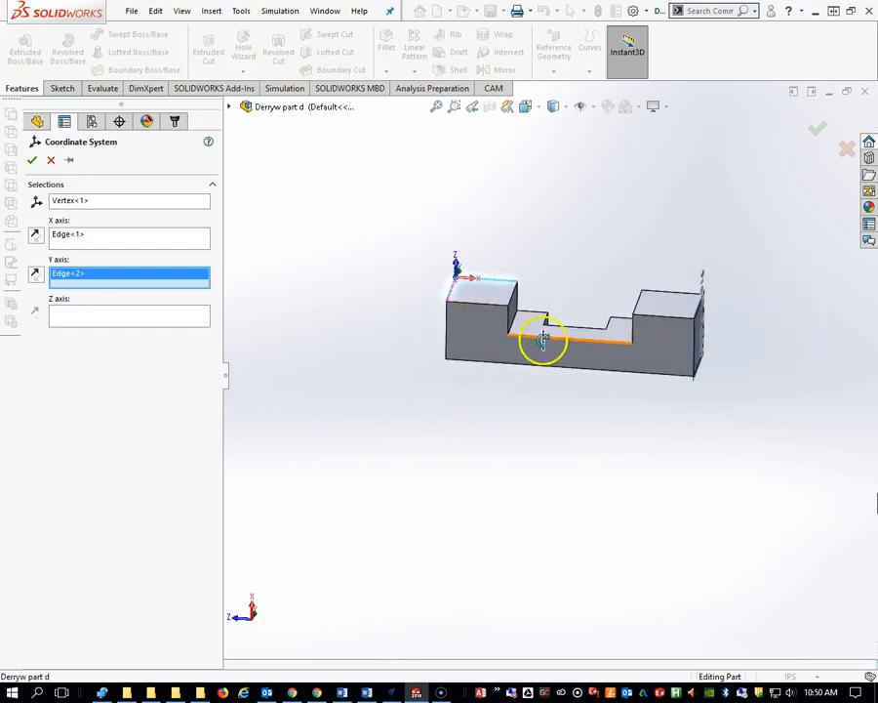
left_click(31, 159)
Rename the new coordinate system as Wide Slot.
left_click(101, 338)
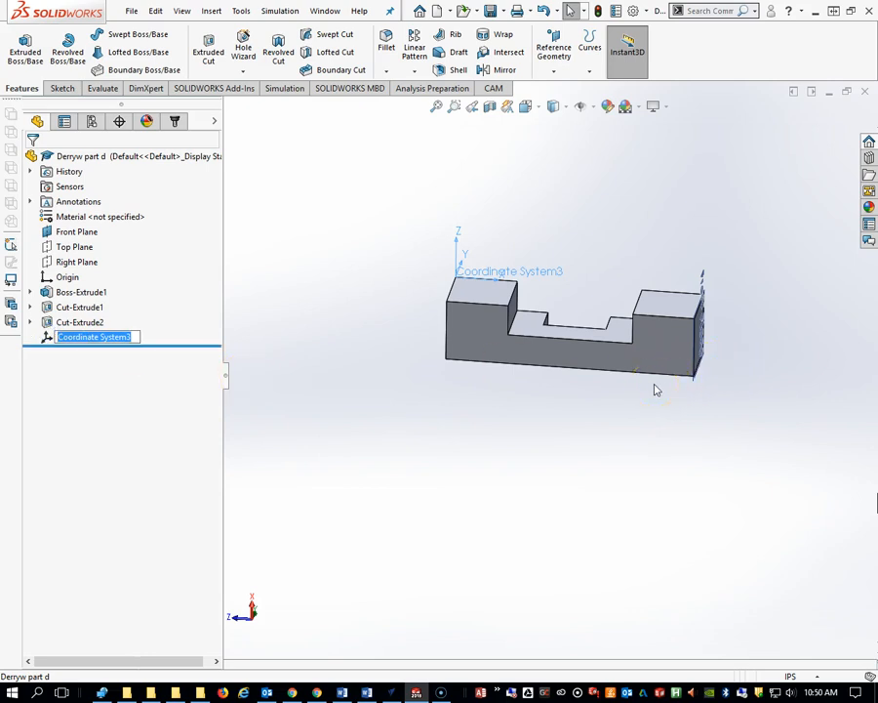
type("Wide Slot")
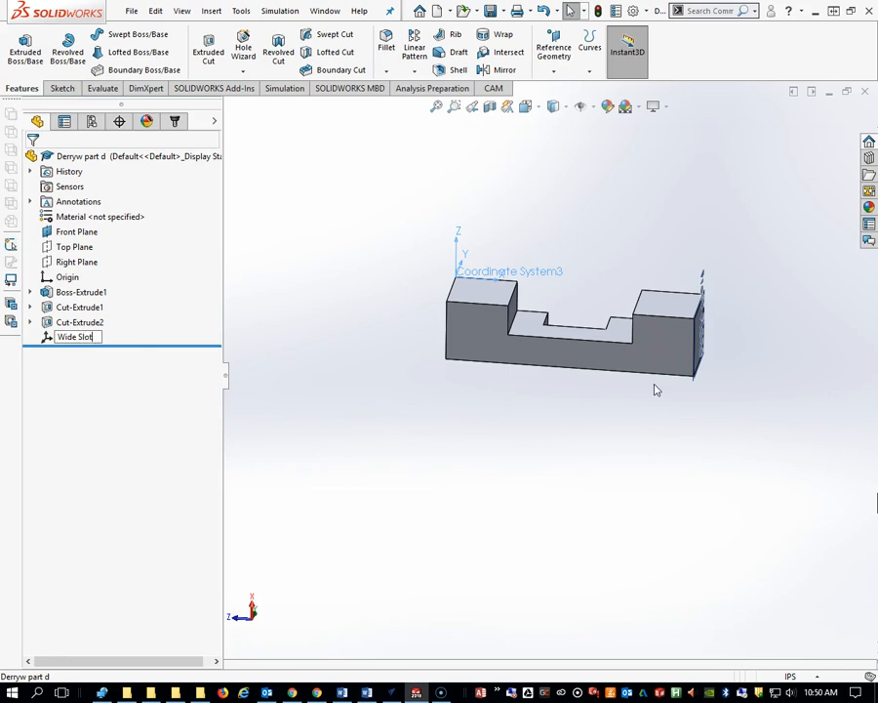
left_click(561, 315)
Create a second coordinate system at the end corner of the small-slot face, with X along the lengthwise edge and Y along the end edge.
middle_click_drag(495, 344, 691, 491)
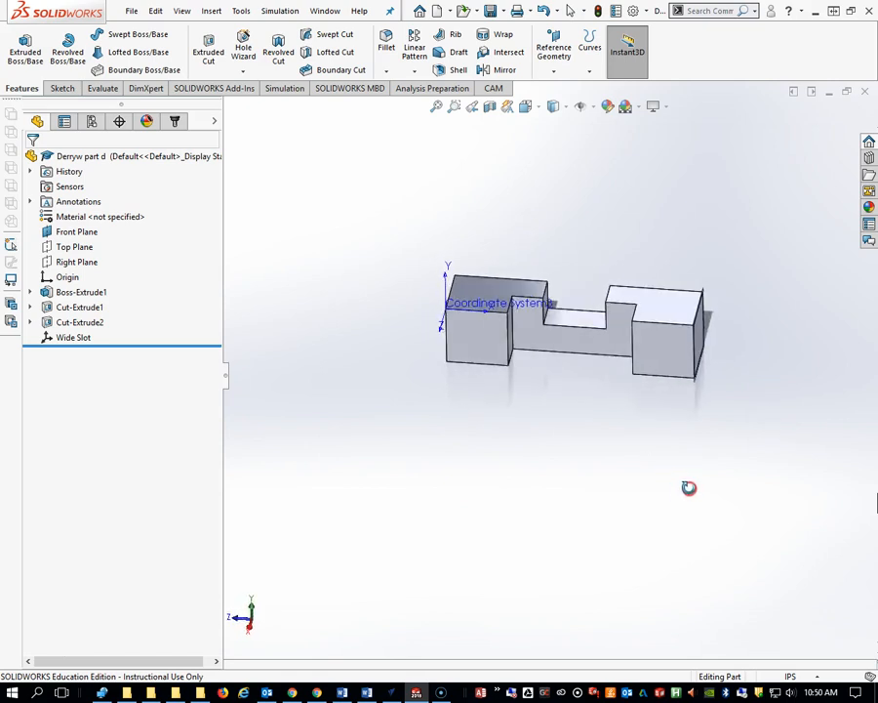
left_click(556, 74)
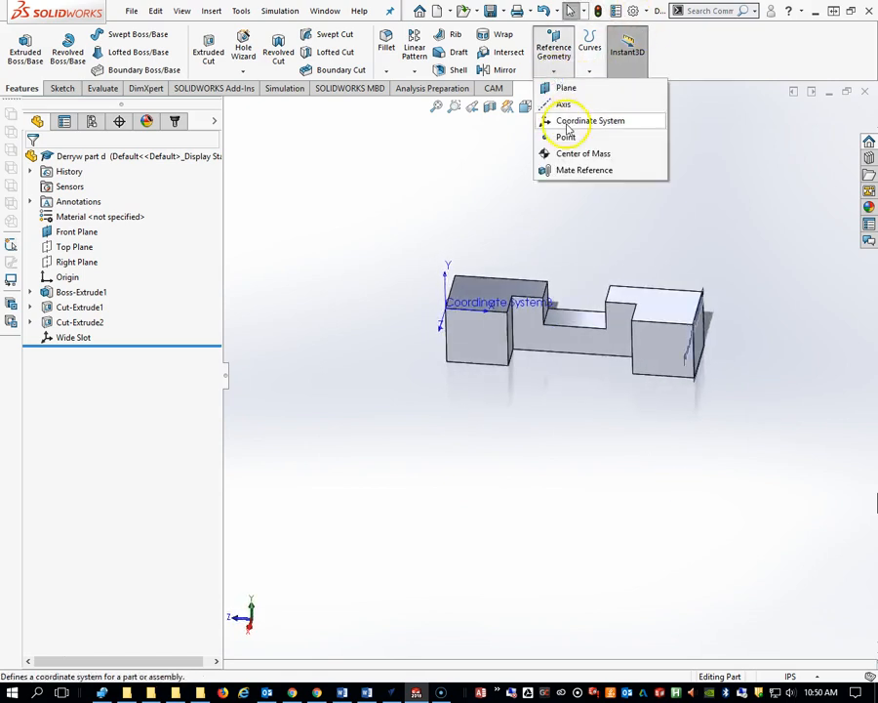
left_click(565, 120)
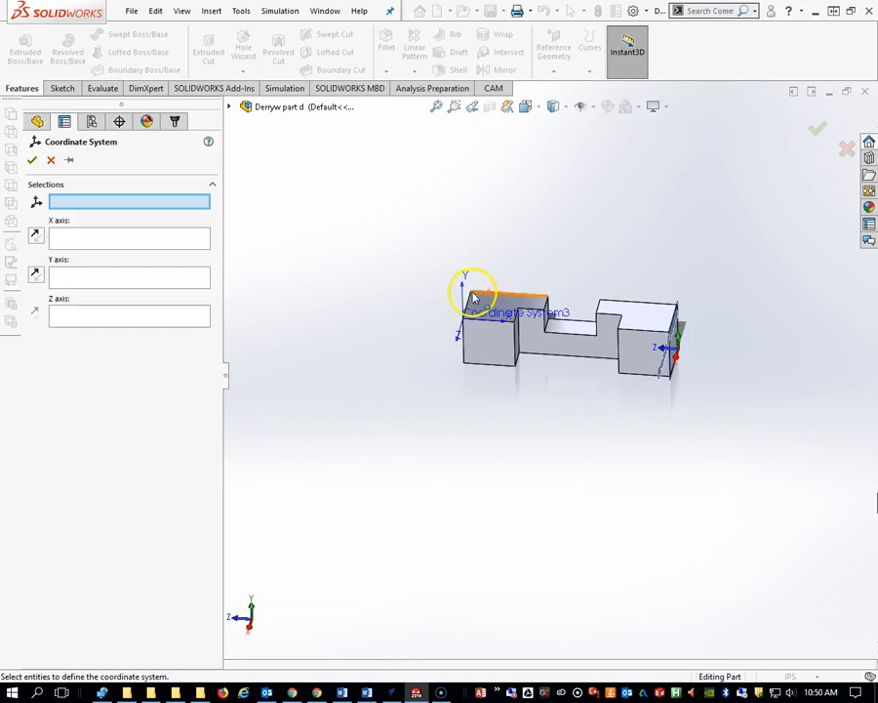
scroll(473, 298, "down", 5)
left_click(500, 317)
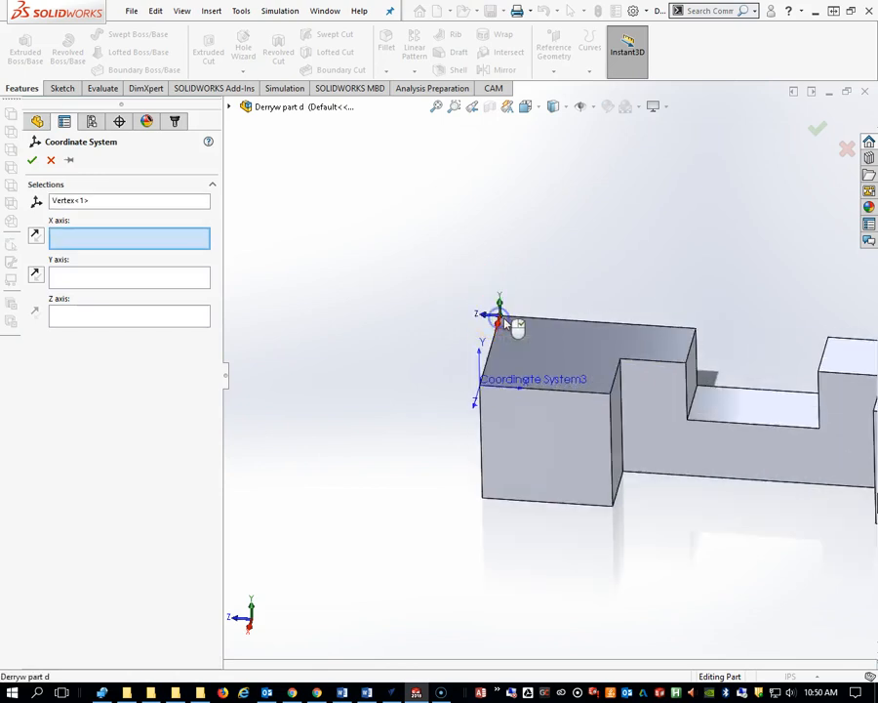
left_click(556, 322)
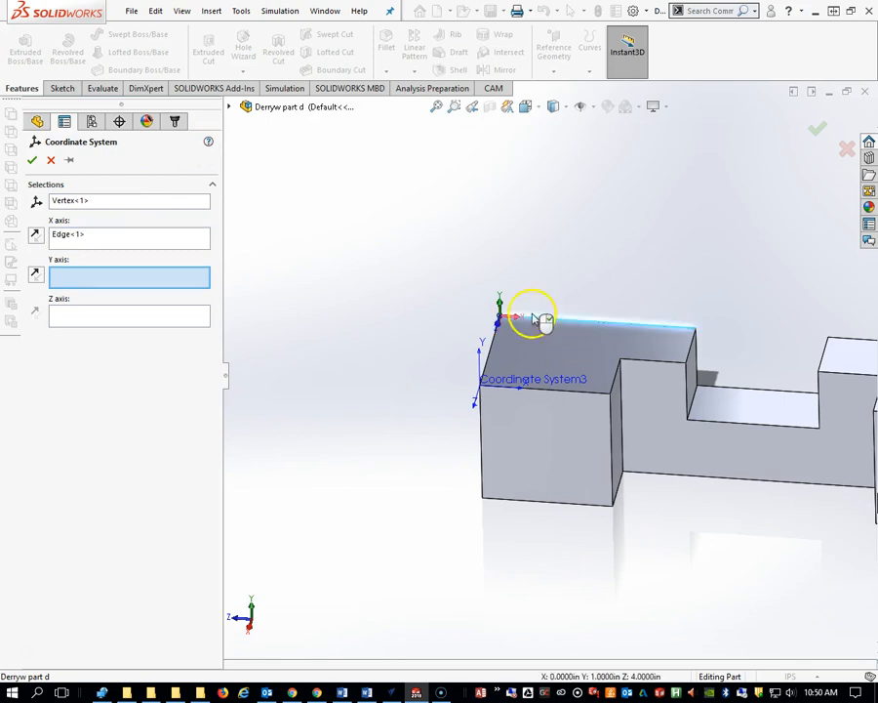
left_click(494, 349)
middle_click_drag(511, 350, 478, 330)
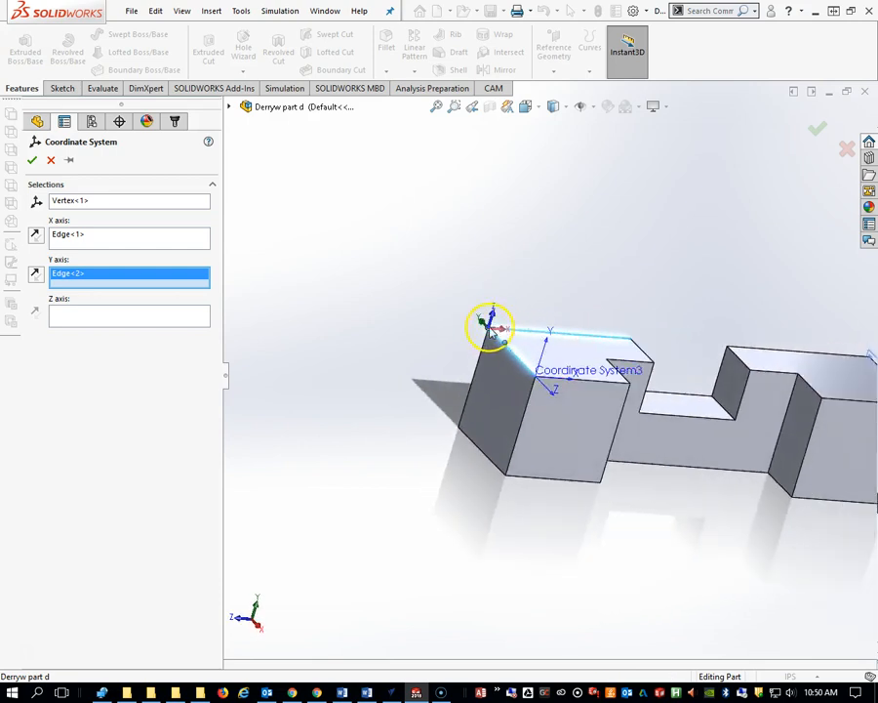
middle_click_drag(482, 335, 462, 339)
left_click(32, 160)
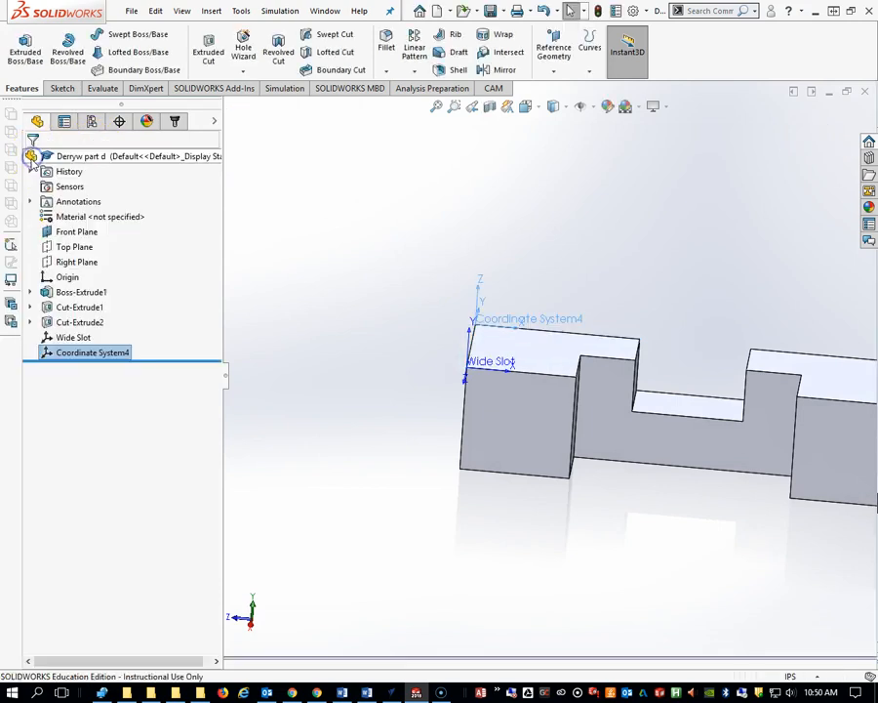
Rename the second coordinate system as Small Slot.
left_click(73, 353)
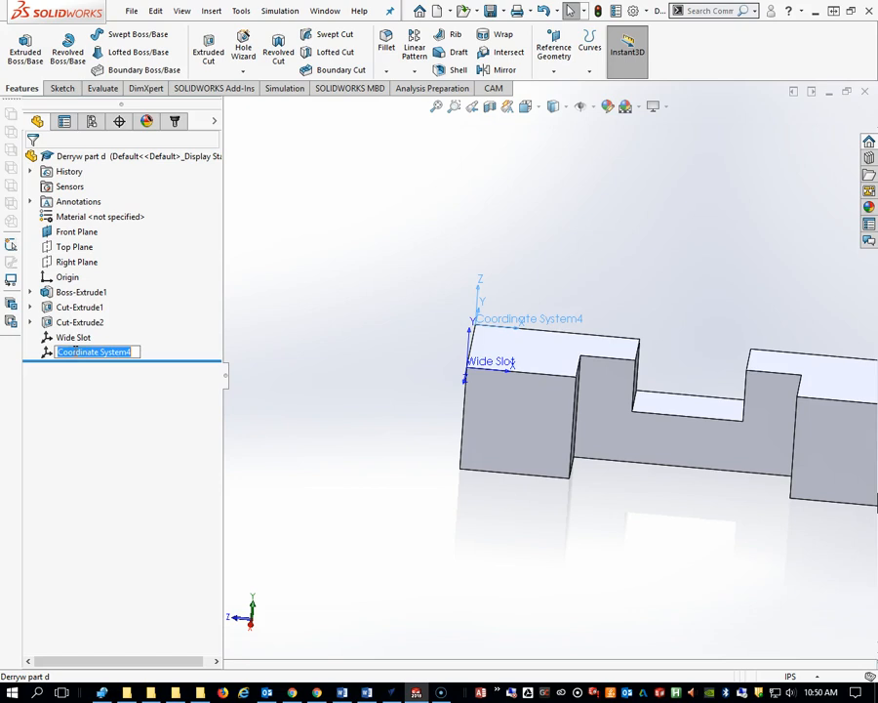
type("Small Slot")
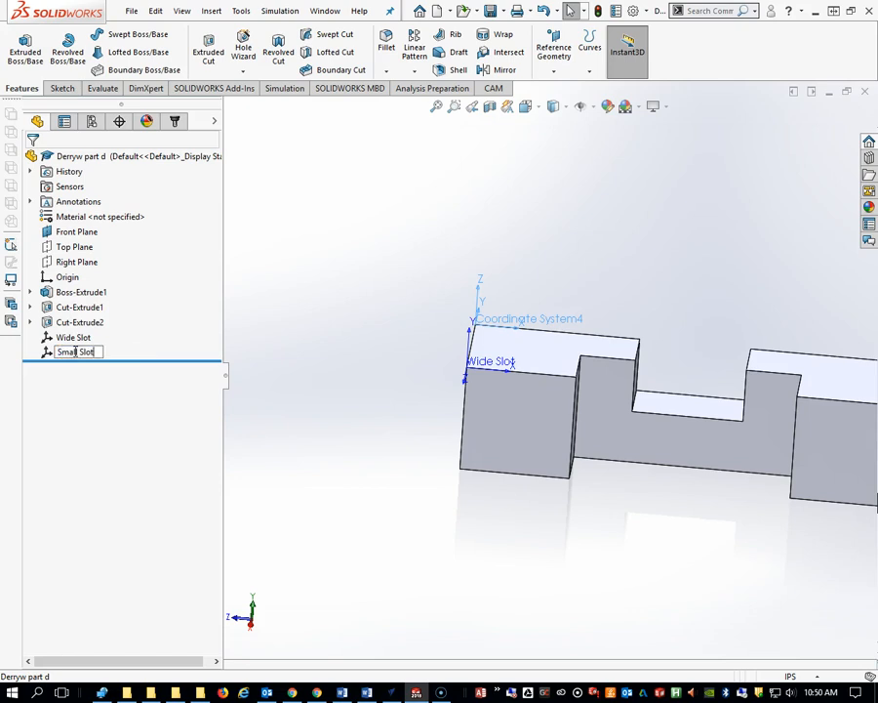
left_click(181, 327)
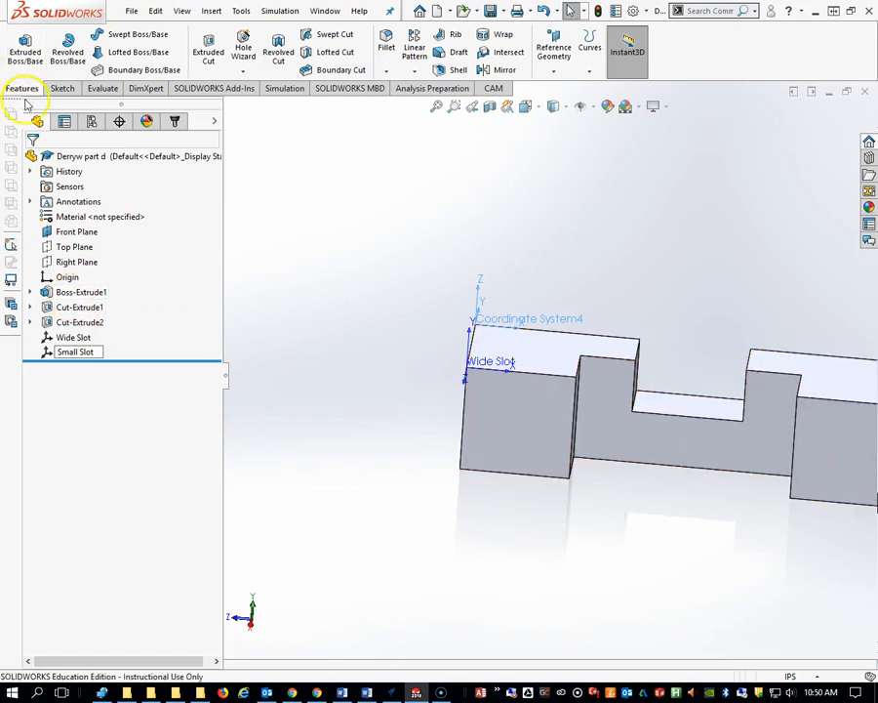
left_click(348, 317)
Create a milling job that uses the Wide Slot coordinate system instead of Small Slot as its work coordinate system.
scroll(543, 356, "up", 4)
scroll(683, 372, "down", 2)
middle_click_drag(598, 381, 371, 220)
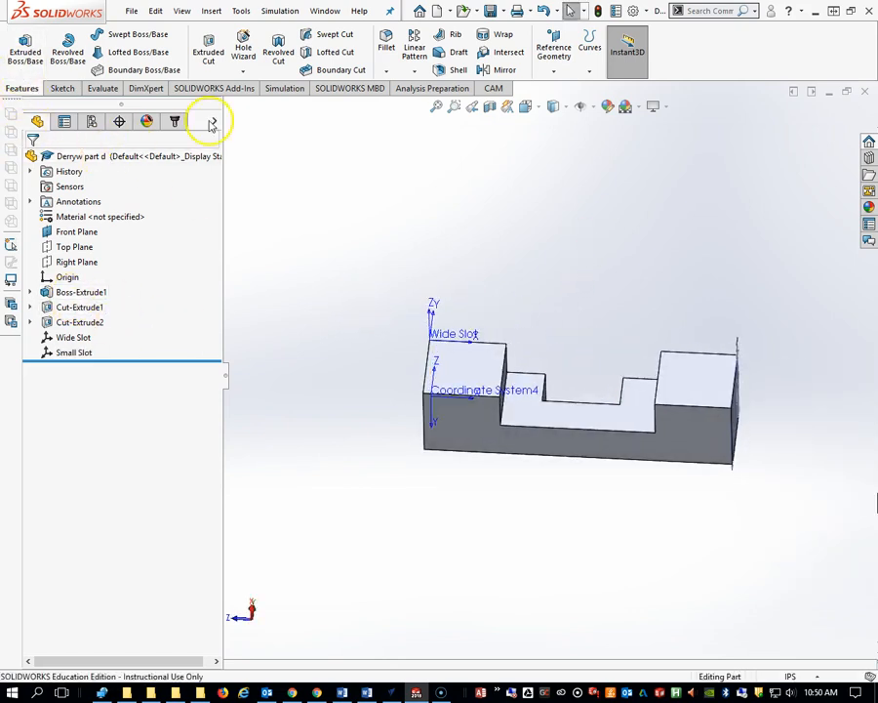
left_click(172, 121)
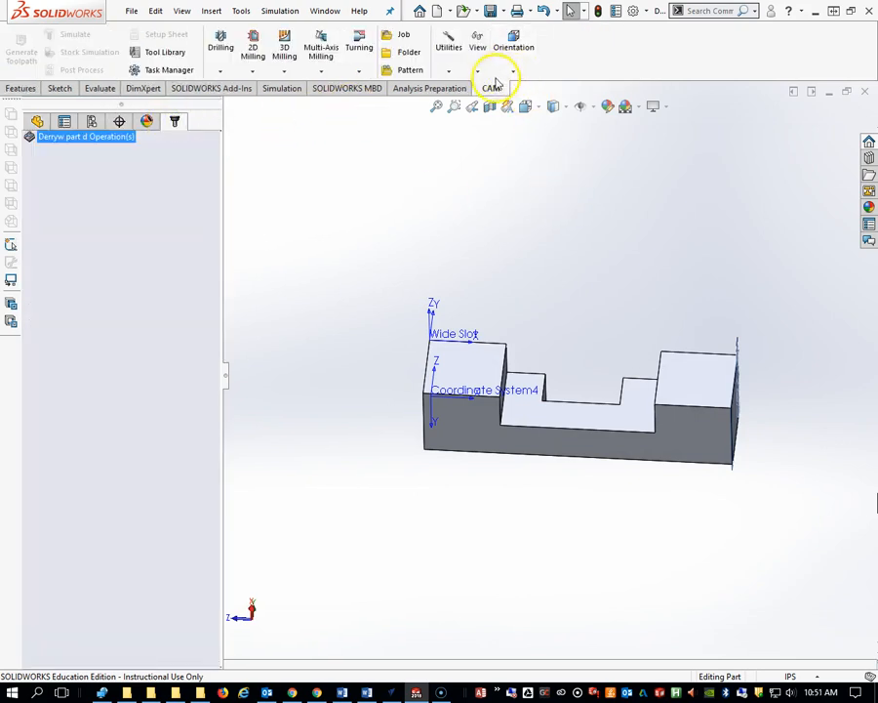
left_click(402, 36)
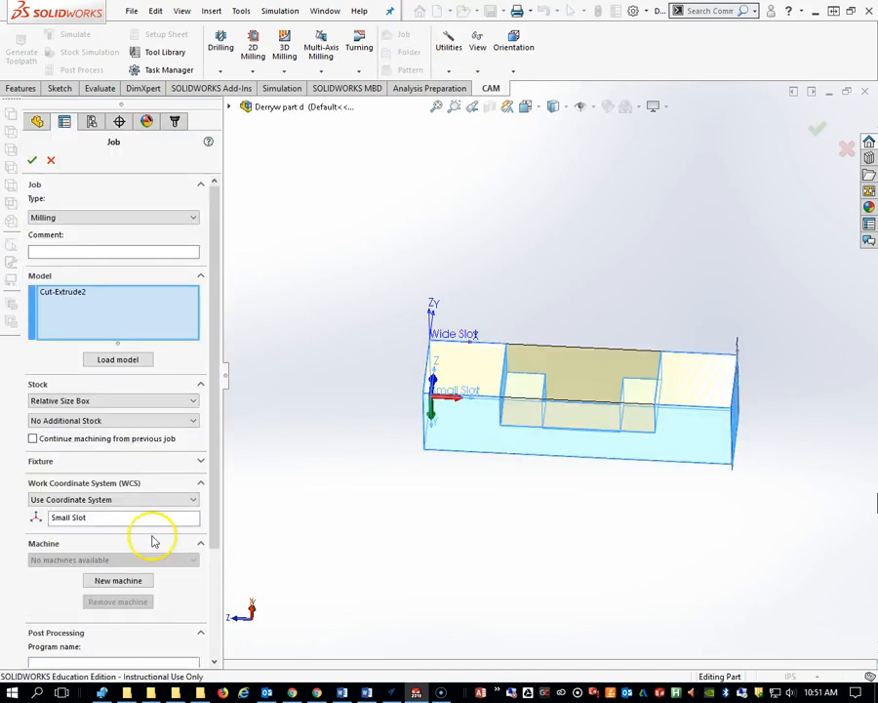
left_click(101, 520)
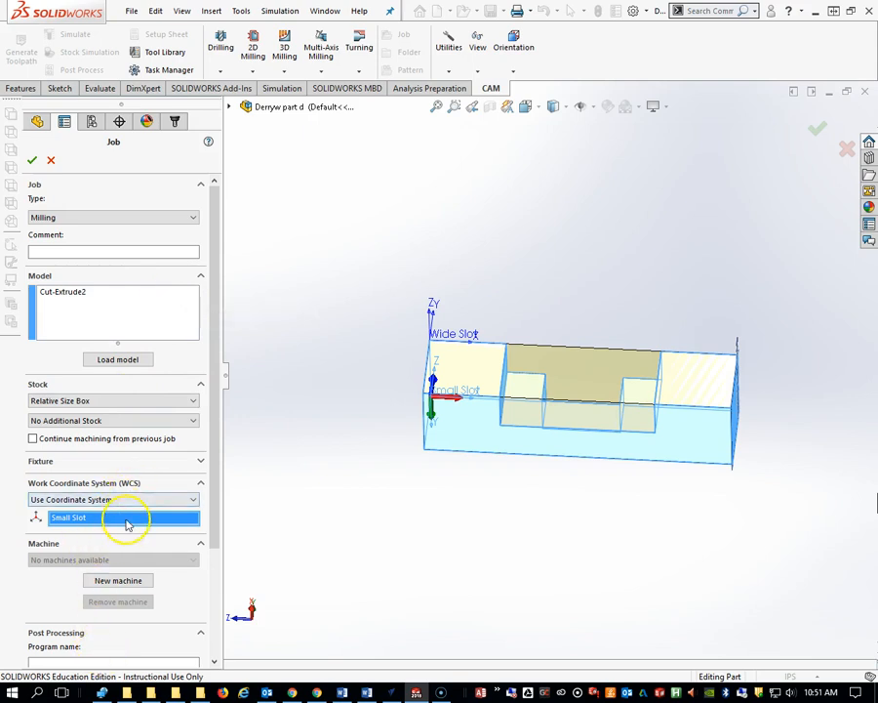
left_click(230, 107)
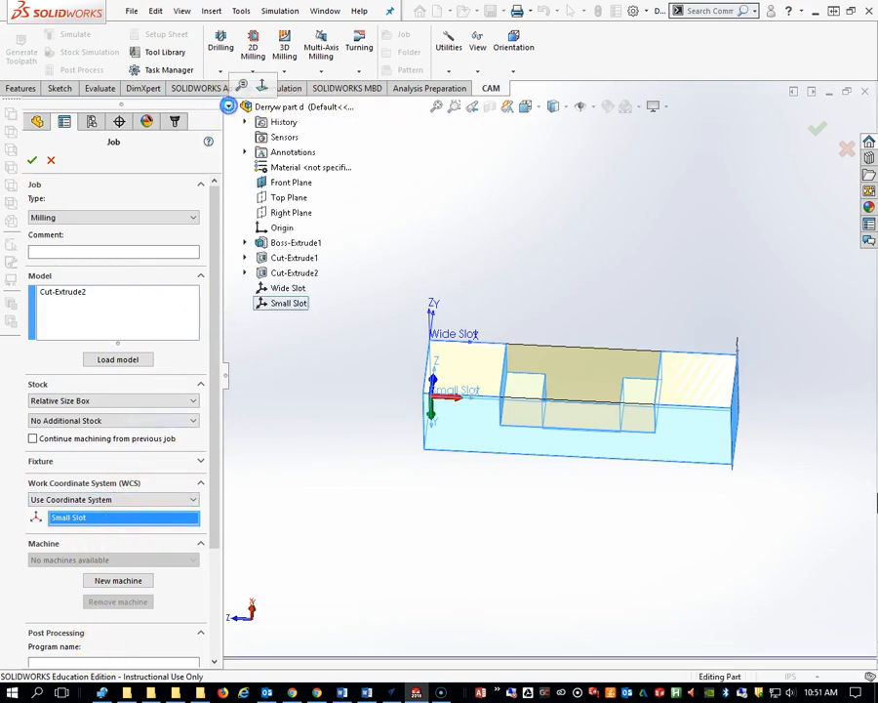
right_click(116, 527)
left_click(153, 529)
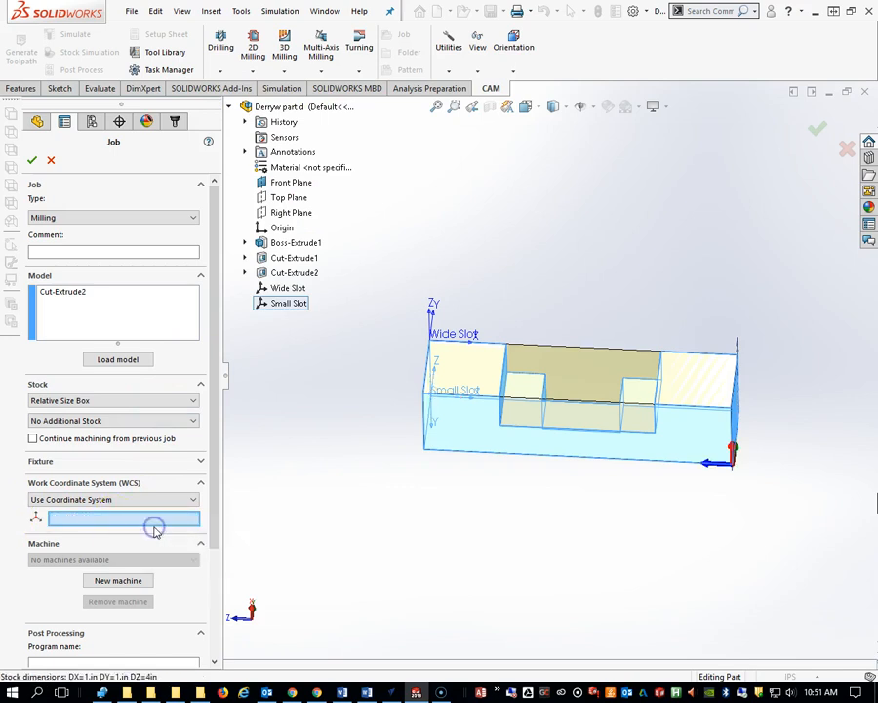
left_click(288, 288)
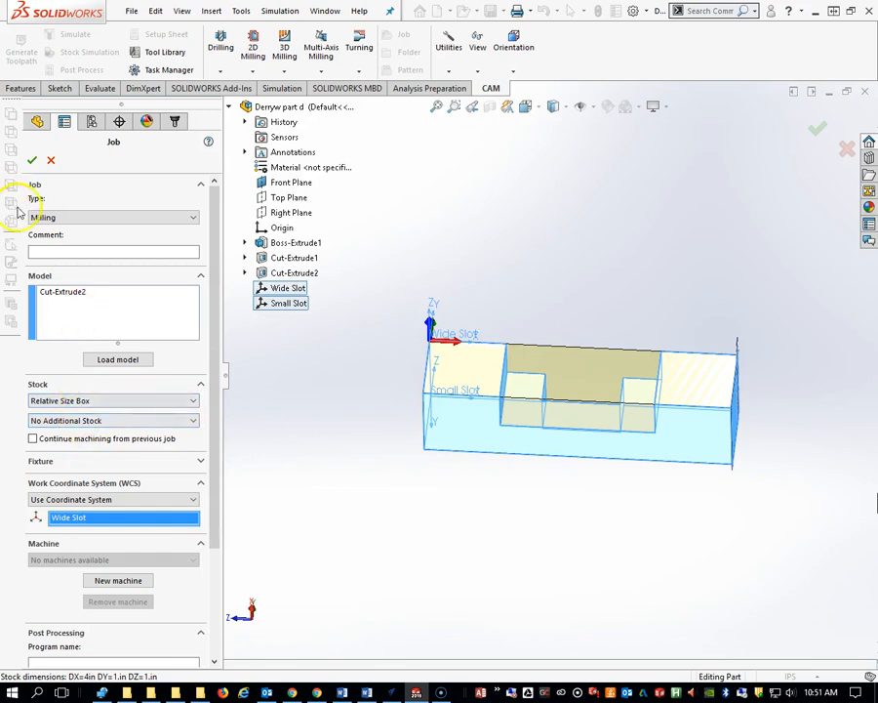
left_click(33, 159)
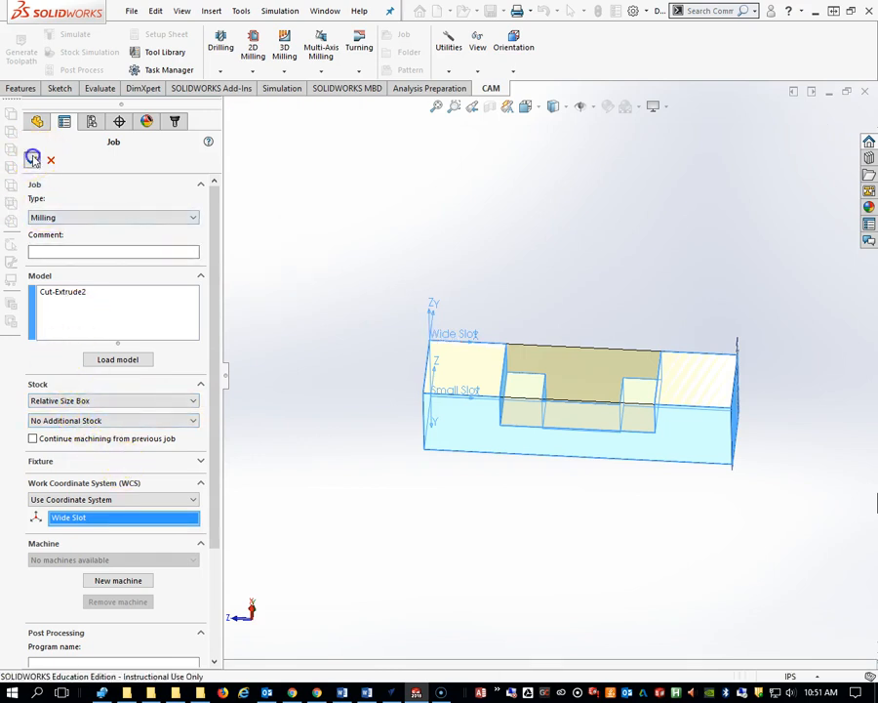
Add a 2D Adaptive Clearing operation using the #1 1/4" flat endmill (3 flute carbide) from the tool library.
middle_click_drag(439, 316, 482, 286)
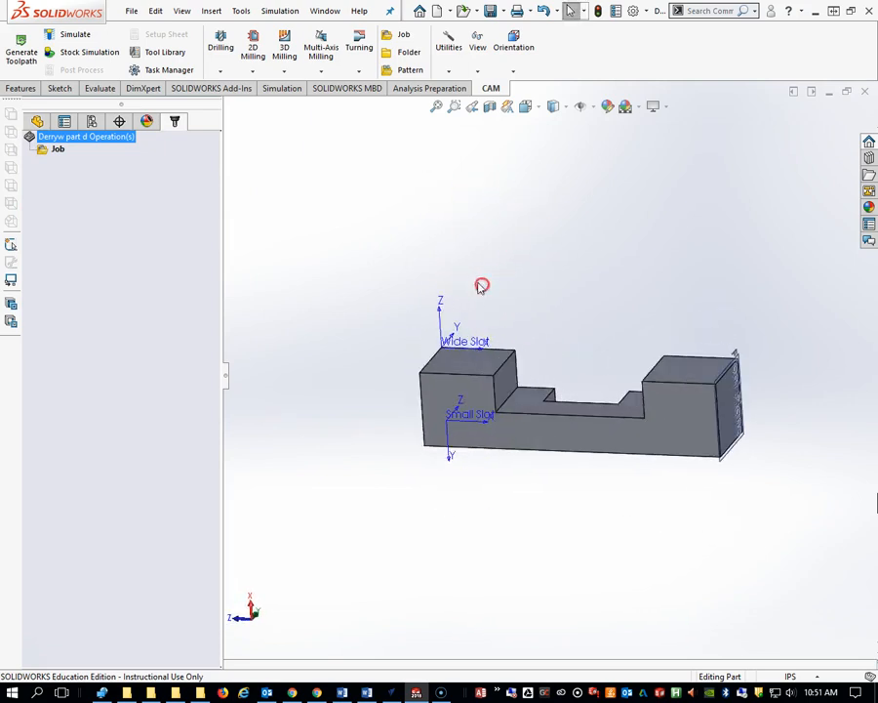
left_click(253, 67)
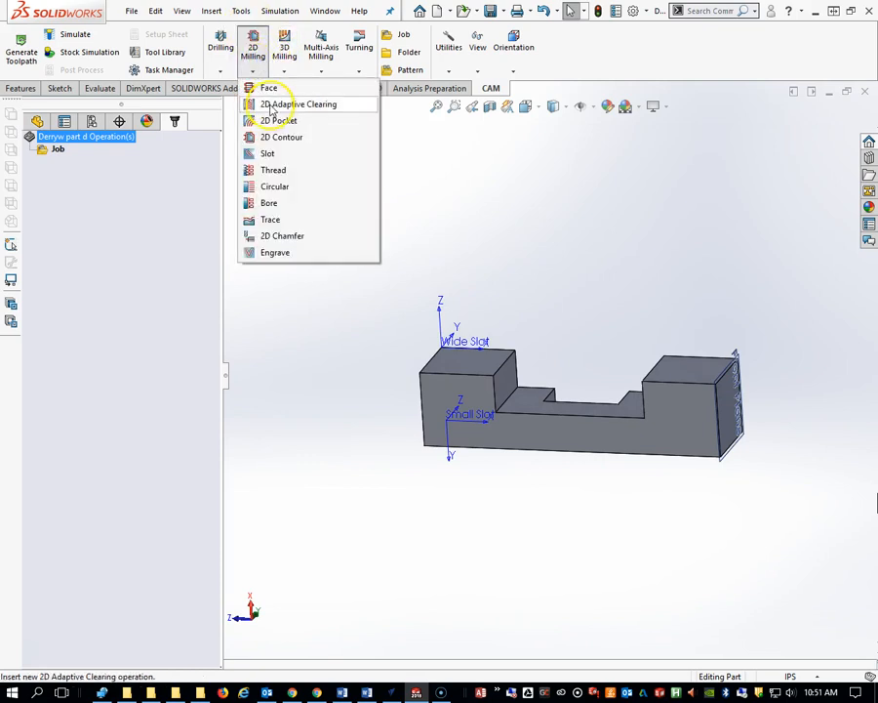
left_click(274, 105)
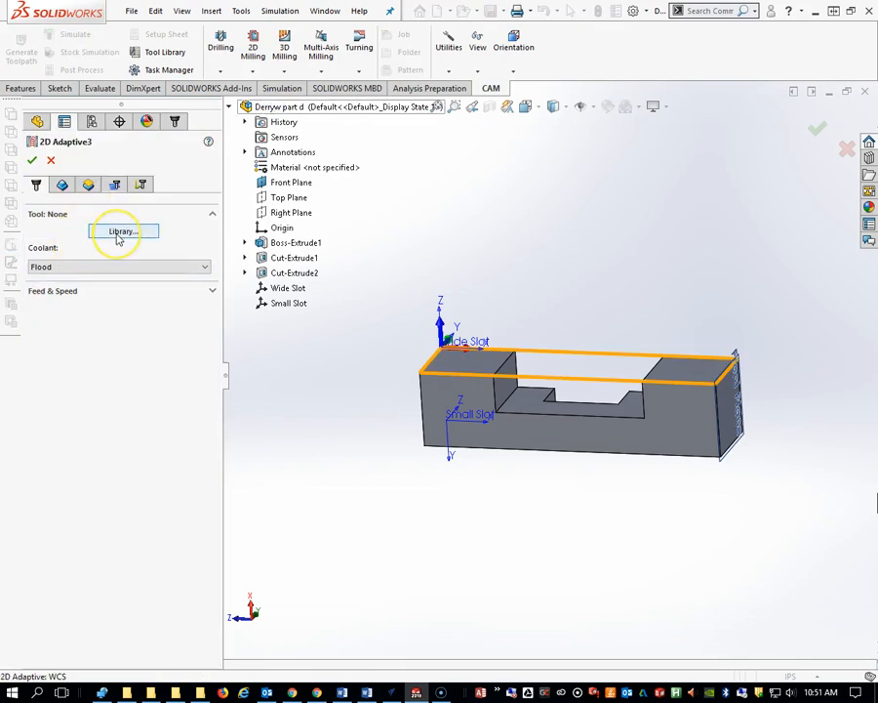
left_click(118, 235)
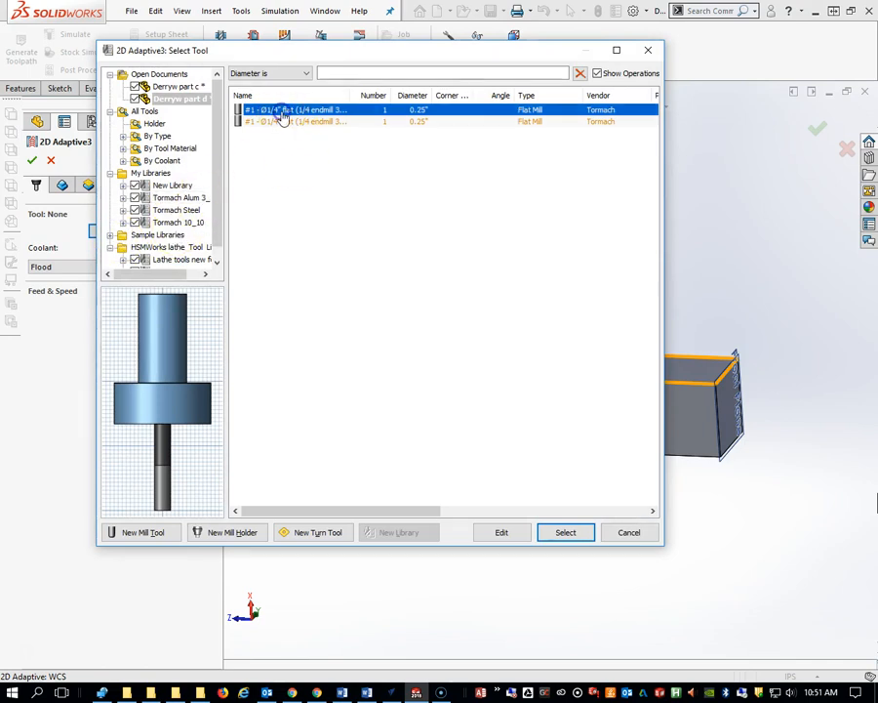
left_click(564, 533)
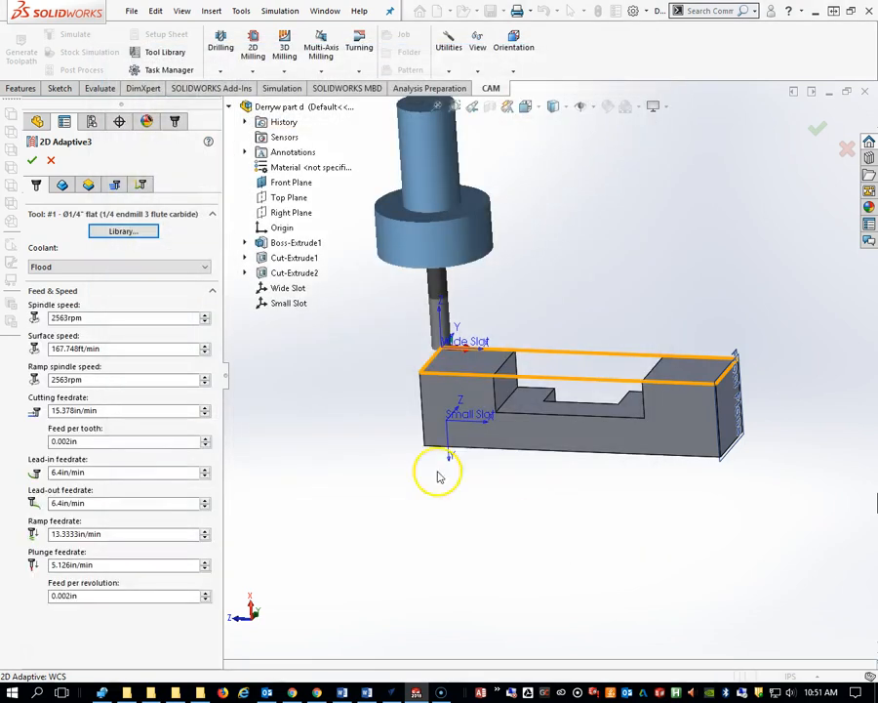
Select the two raised top faces beside the wide slot as the model geometry for the 2D Adaptive operation.
left_click(62, 186)
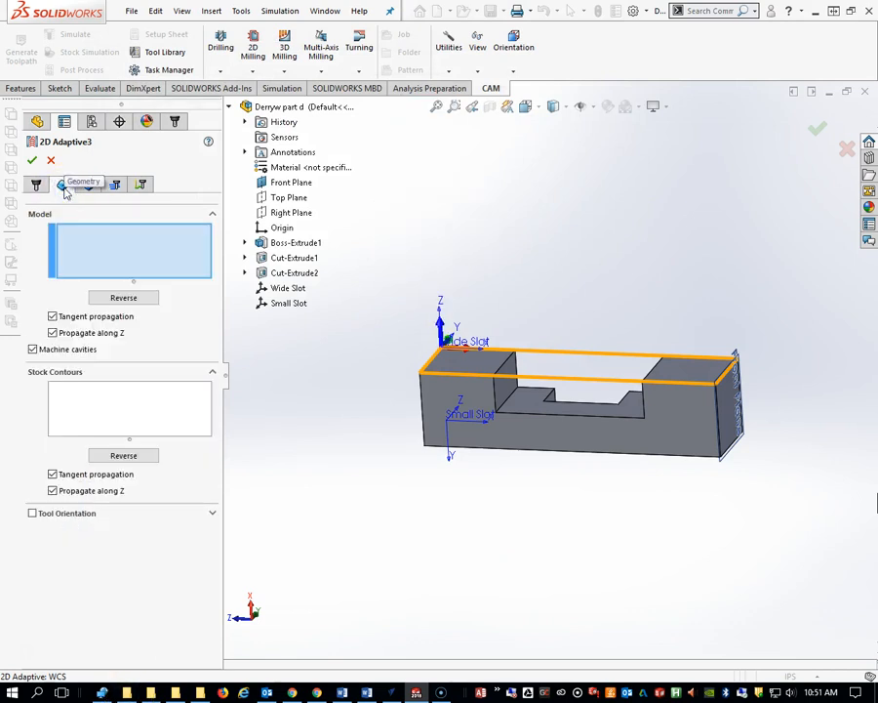
left_click(106, 207)
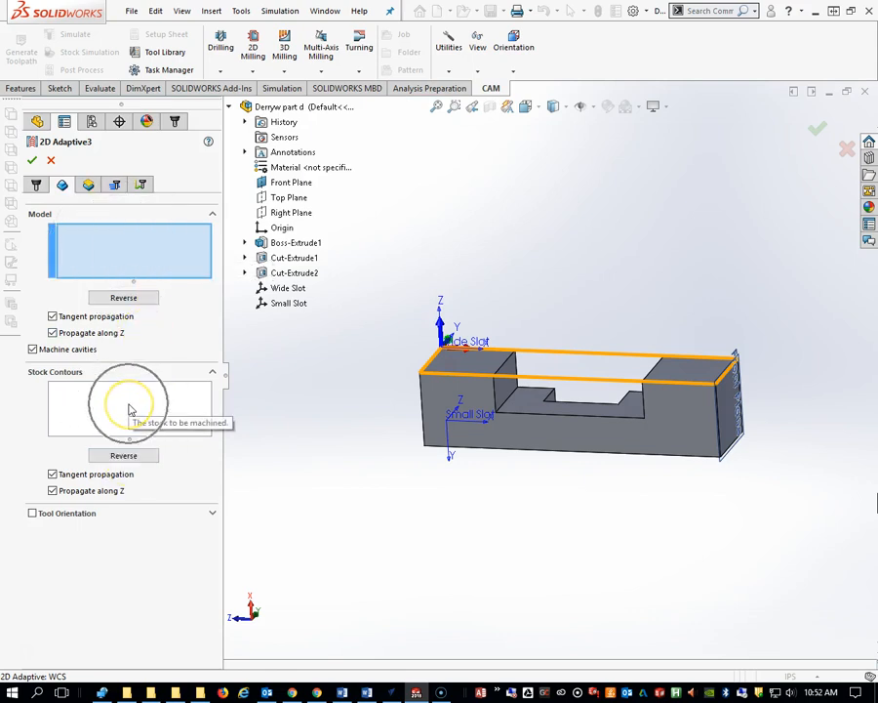
left_click(140, 255)
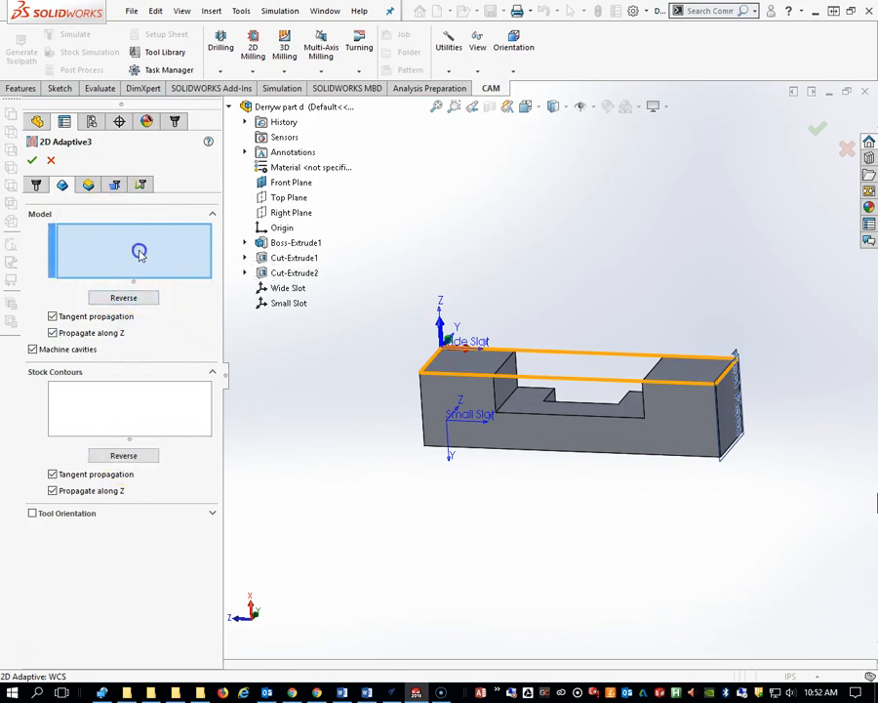
left_click(466, 357)
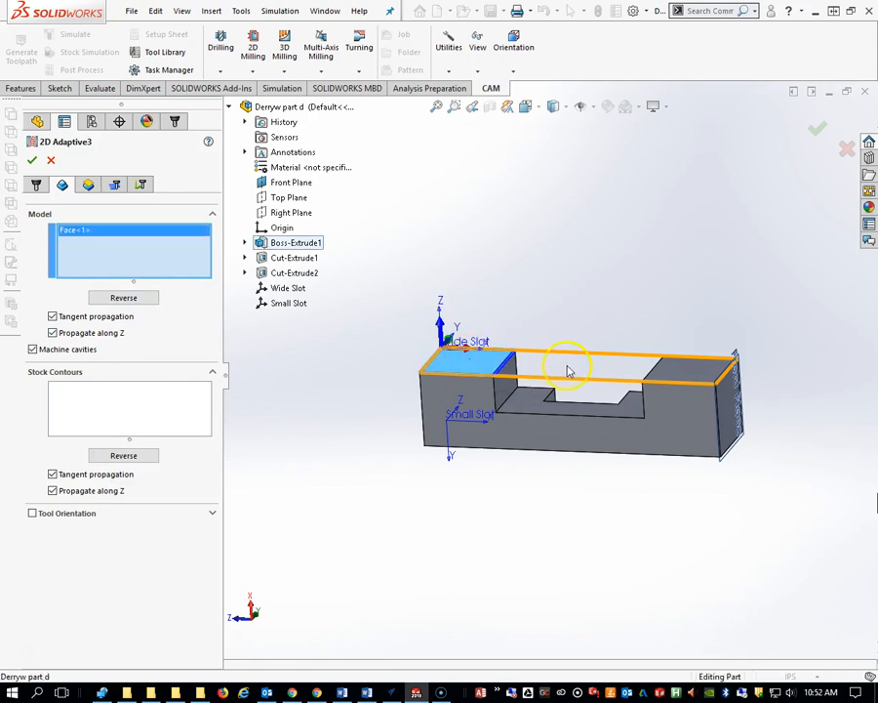
left_click(682, 376)
Use the wide slot's floor face as the stock contour and turn off Machine cavities.
left_click(107, 408)
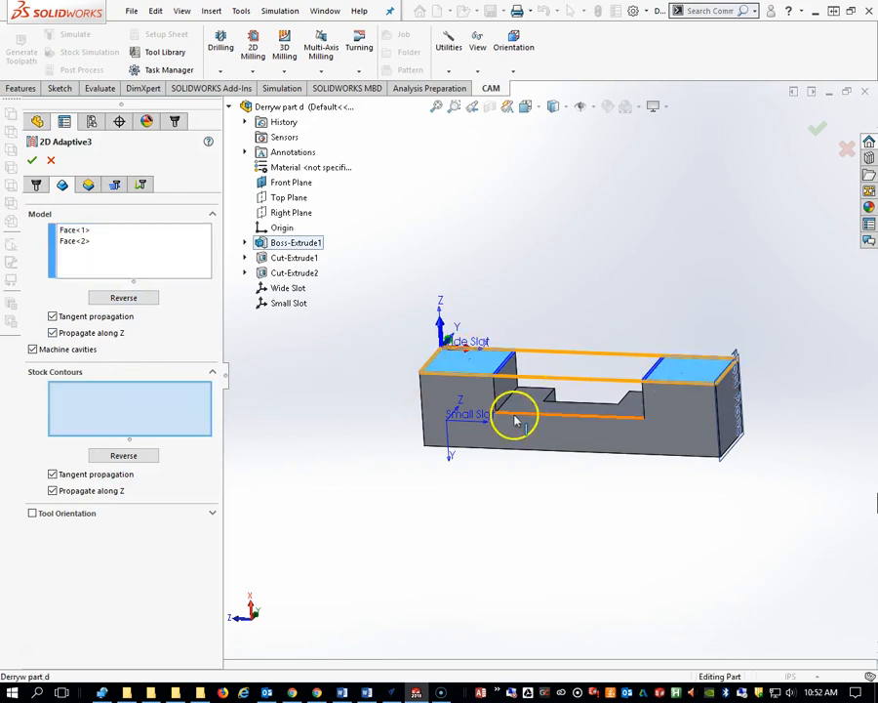
left_click(520, 403)
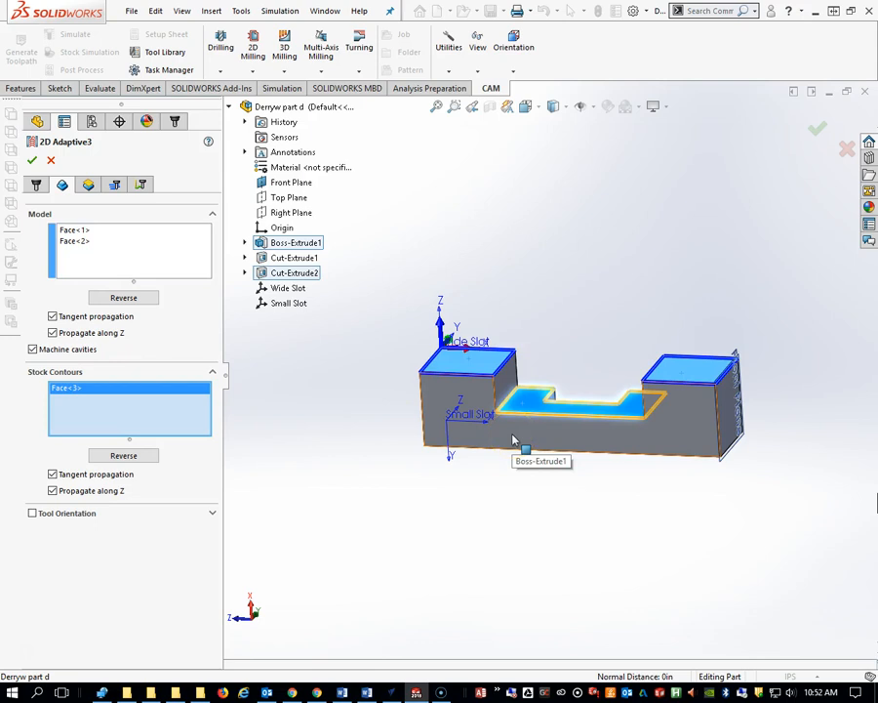
left_click(33, 349)
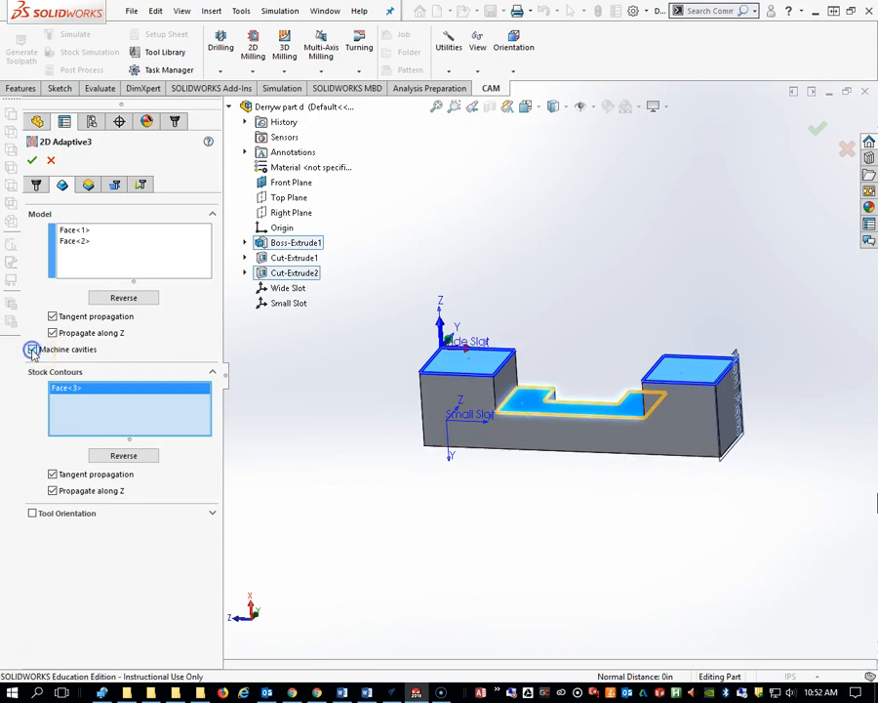
Set the operation's bottom height to From Selection, using the wide slot's floor face.
left_click(89, 185)
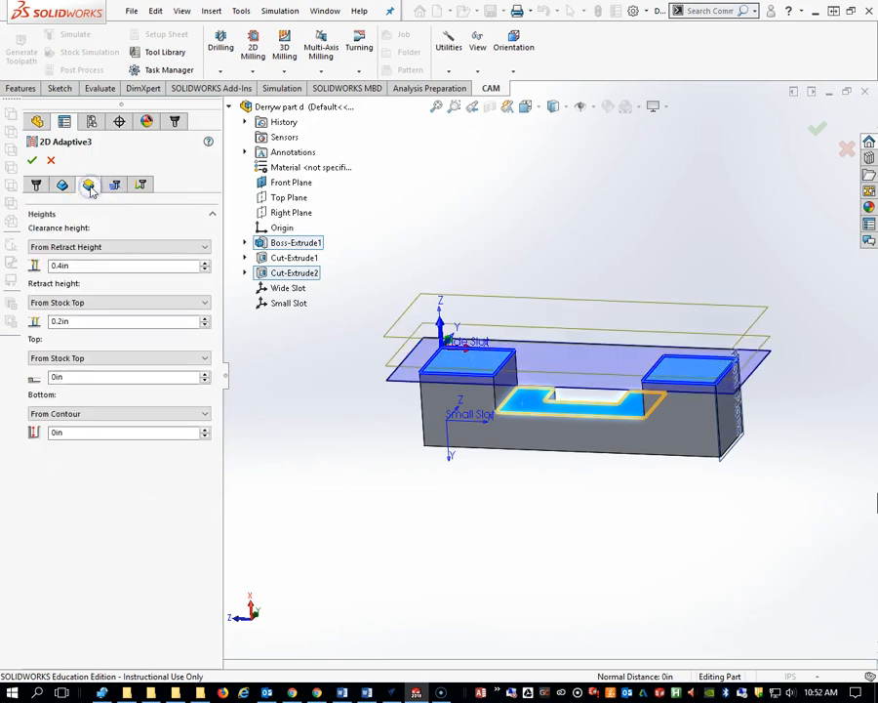
left_click(108, 418)
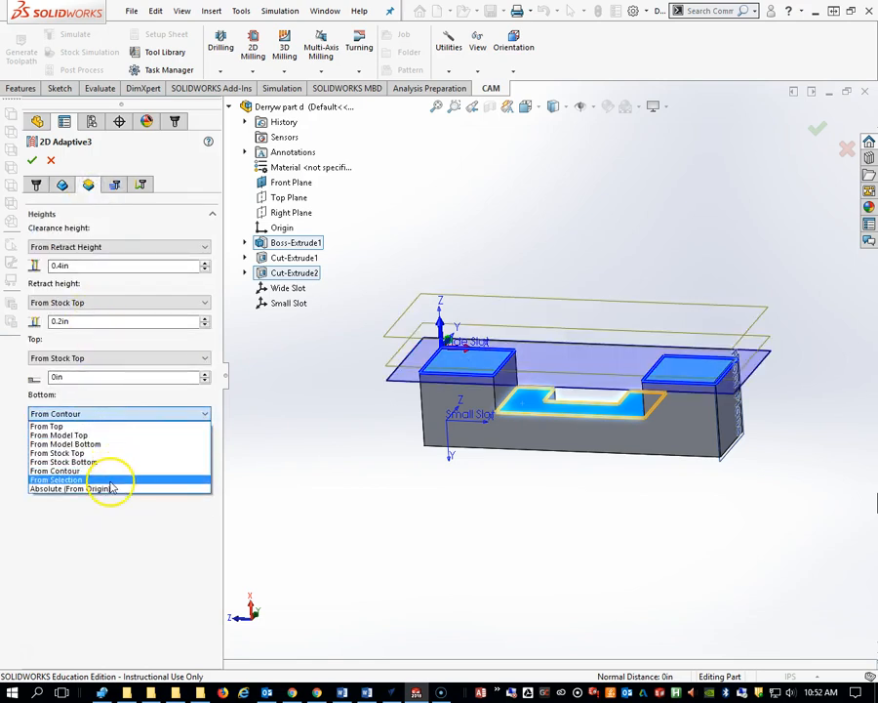
left_click(110, 480)
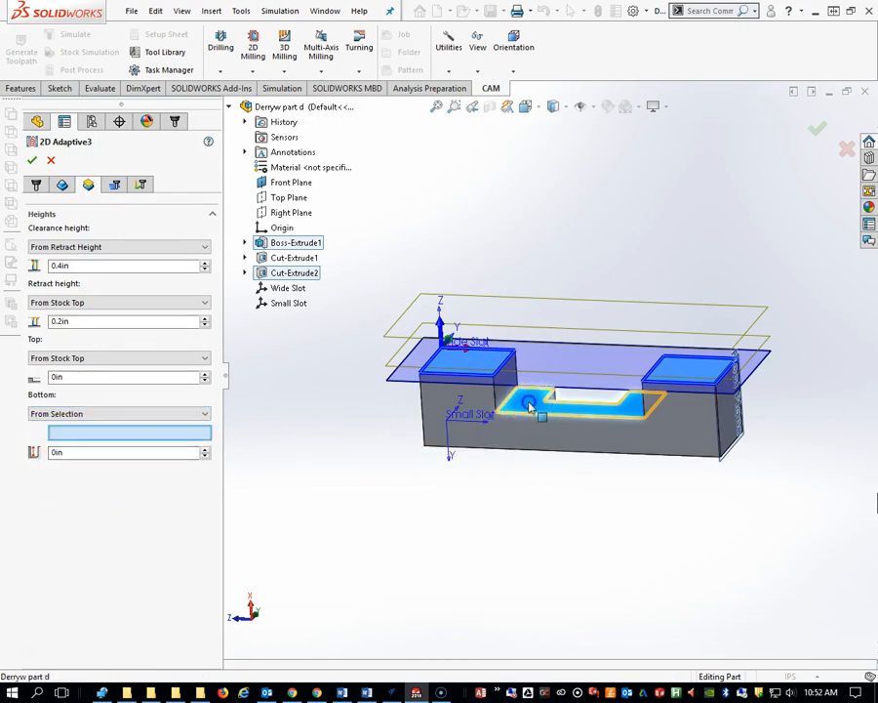
left_click(528, 402)
middle_click_drag(446, 421, 688, 426)
middle_click_drag(705, 397, 614, 402)
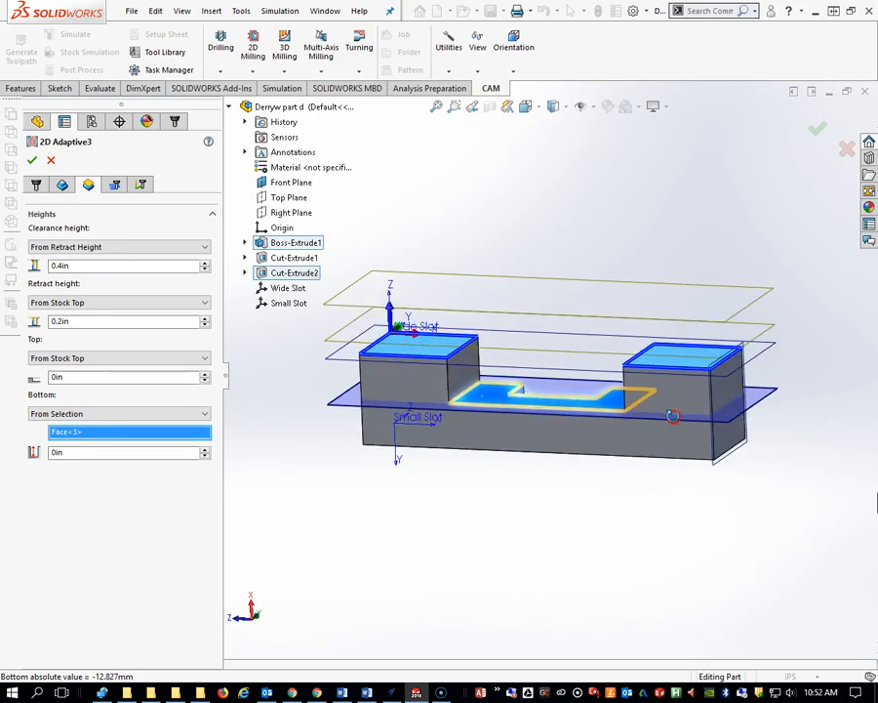
Turn off Stock to Leave and accept the 2D Adaptive operation to generate its toolpath.
left_click(114, 185)
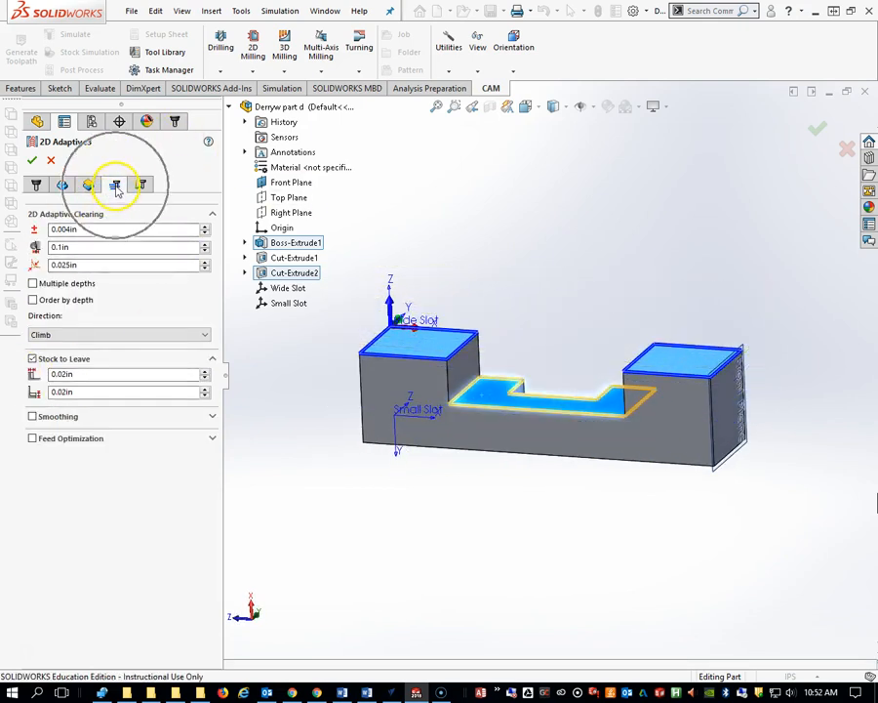
left_click(32, 359)
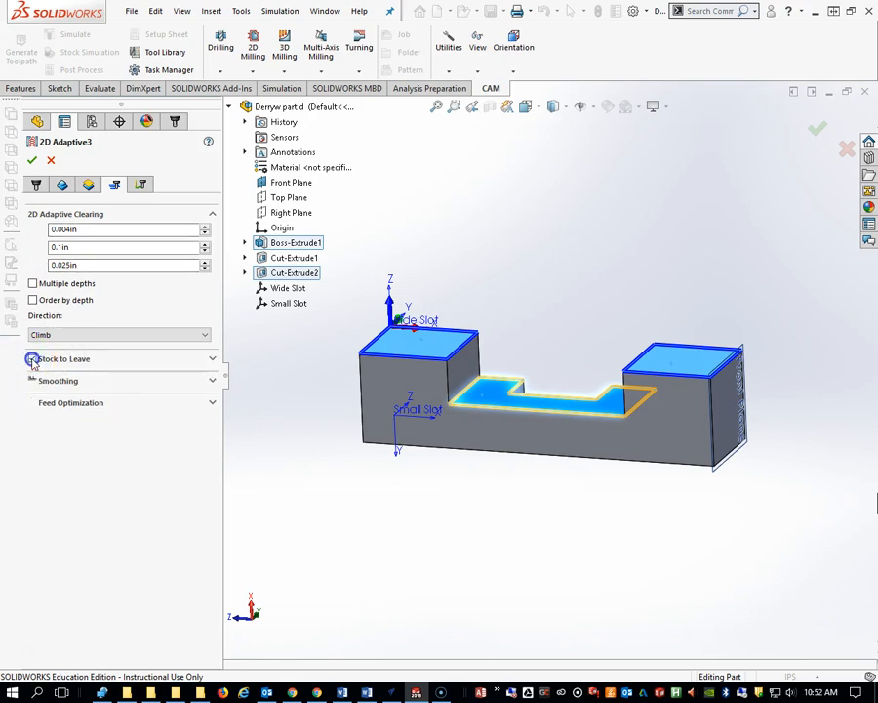
left_click(32, 359)
left_click(32, 359)
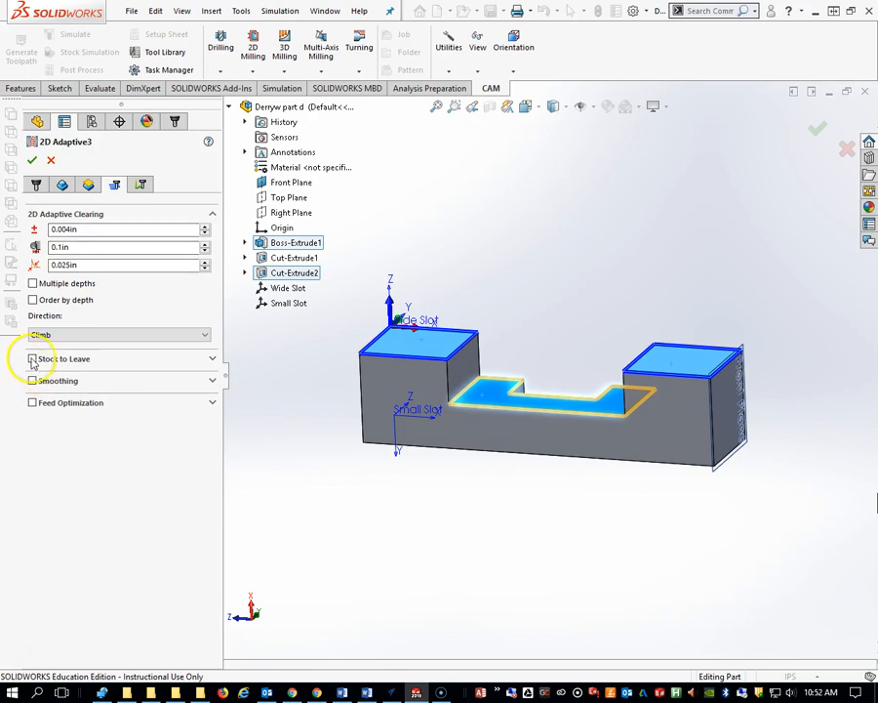
left_click(32, 359)
left_click(33, 360)
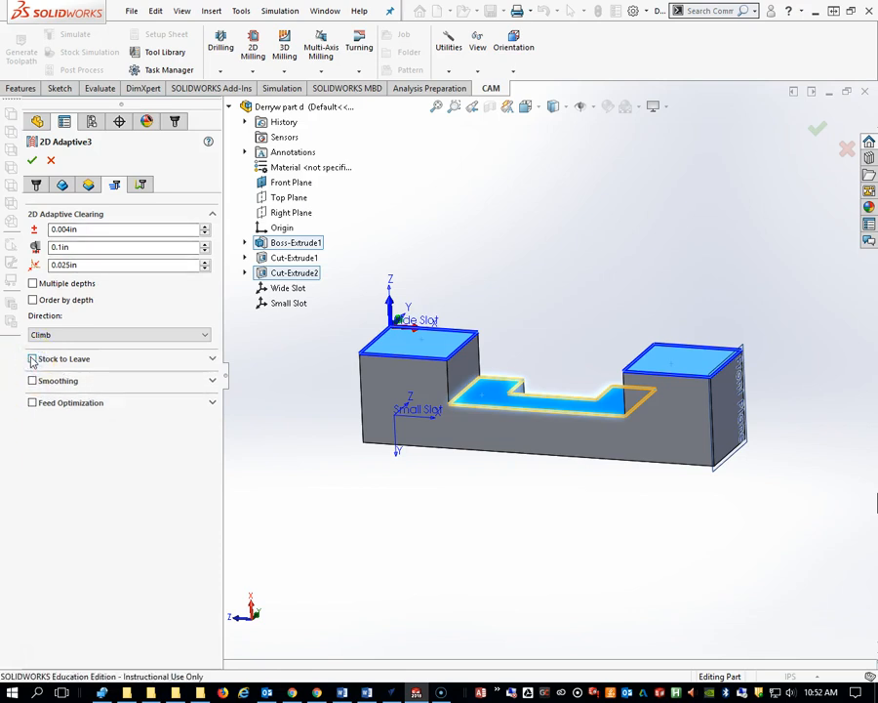
left_click(32, 359)
left_click(32, 359)
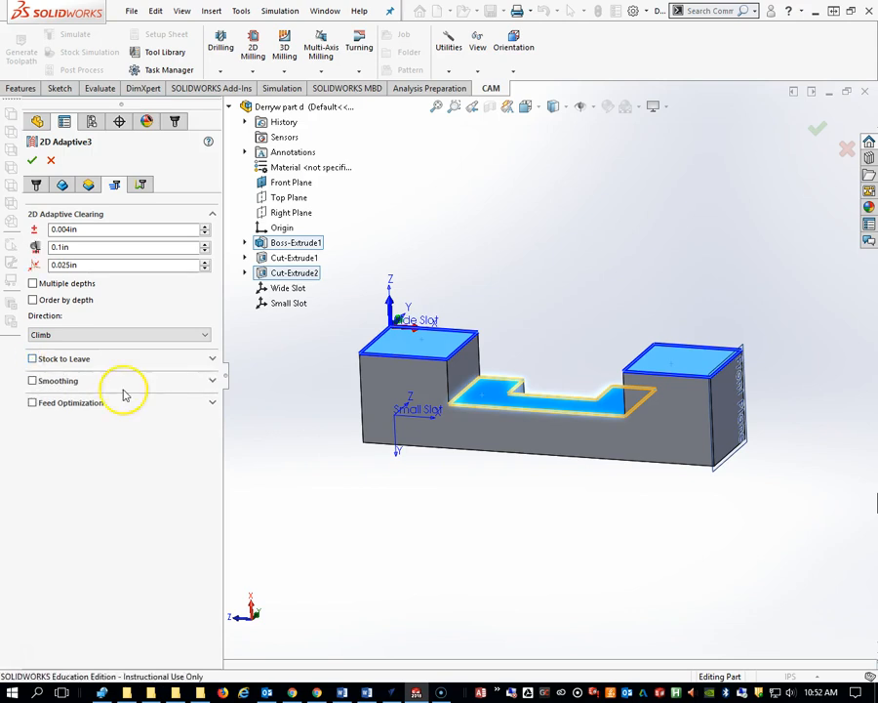
left_click(140, 185)
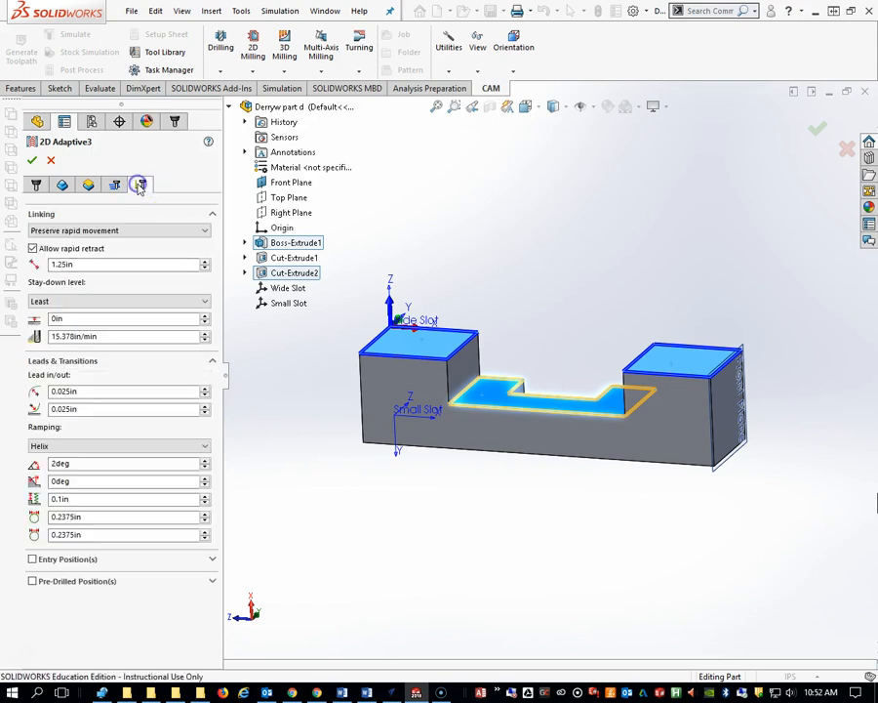
left_click(33, 162)
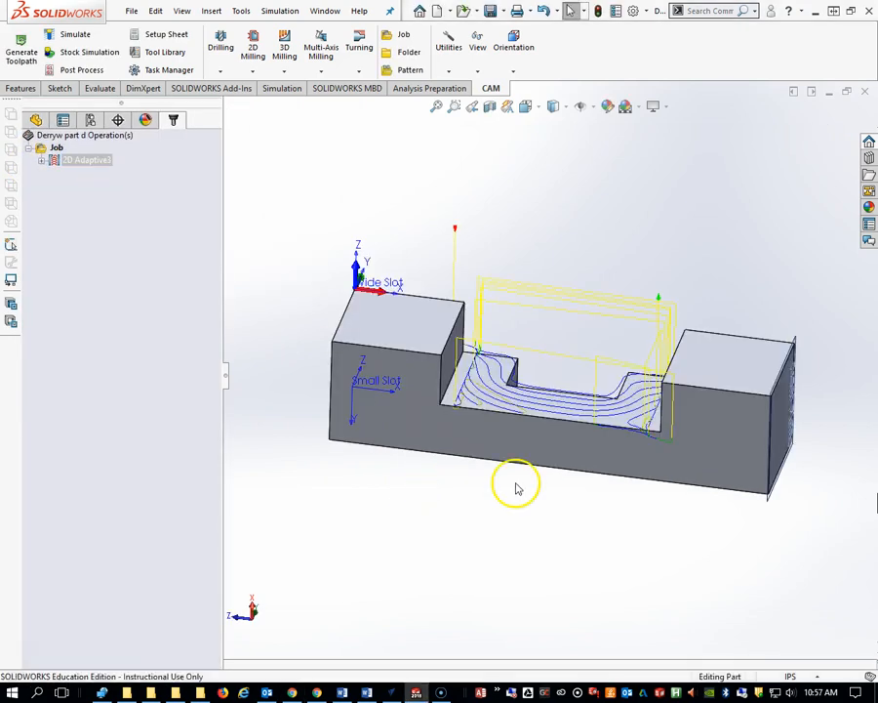
Inspect the adaptive toolpath in the wide slot and play its stock simulation.
scroll(518, 485, "up", 3)
scroll(537, 475, "down", 2)
scroll(532, 302, "down", 4)
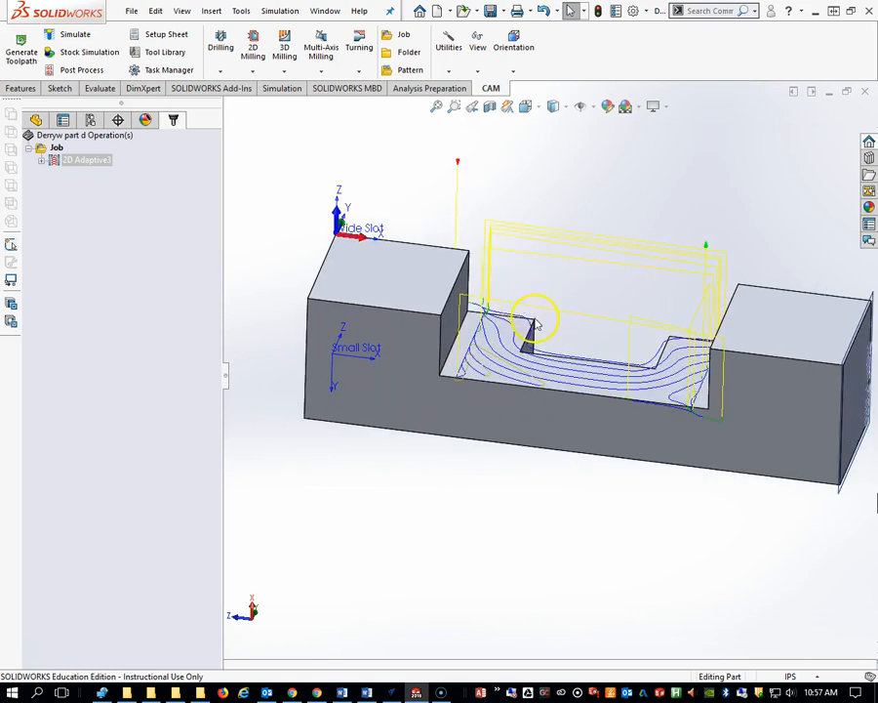
middle_click_drag(588, 358, 554, 410)
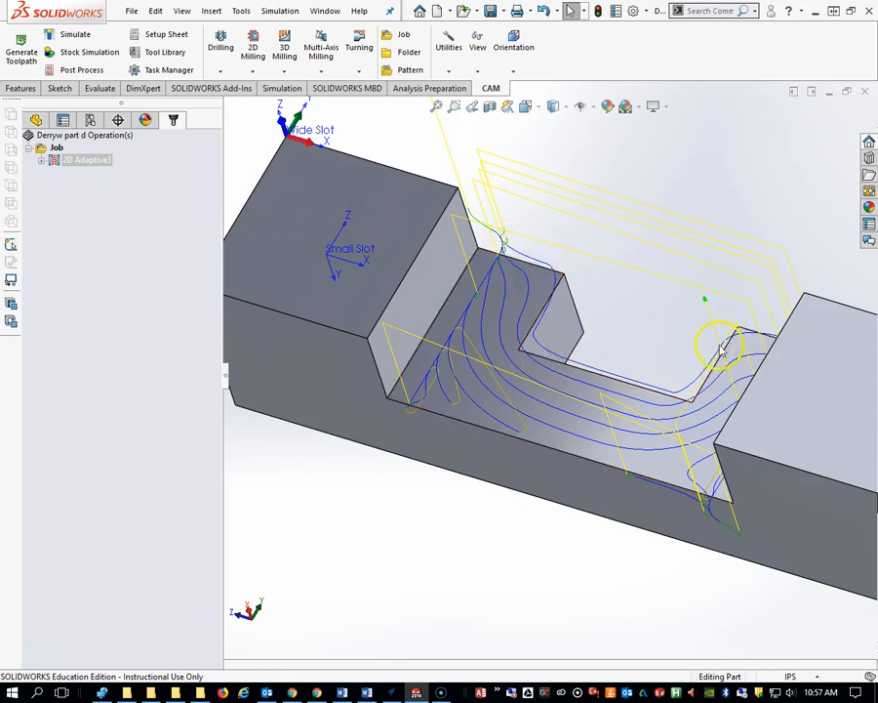
scroll(580, 401, "up", 3)
middle_click_drag(576, 364, 539, 400)
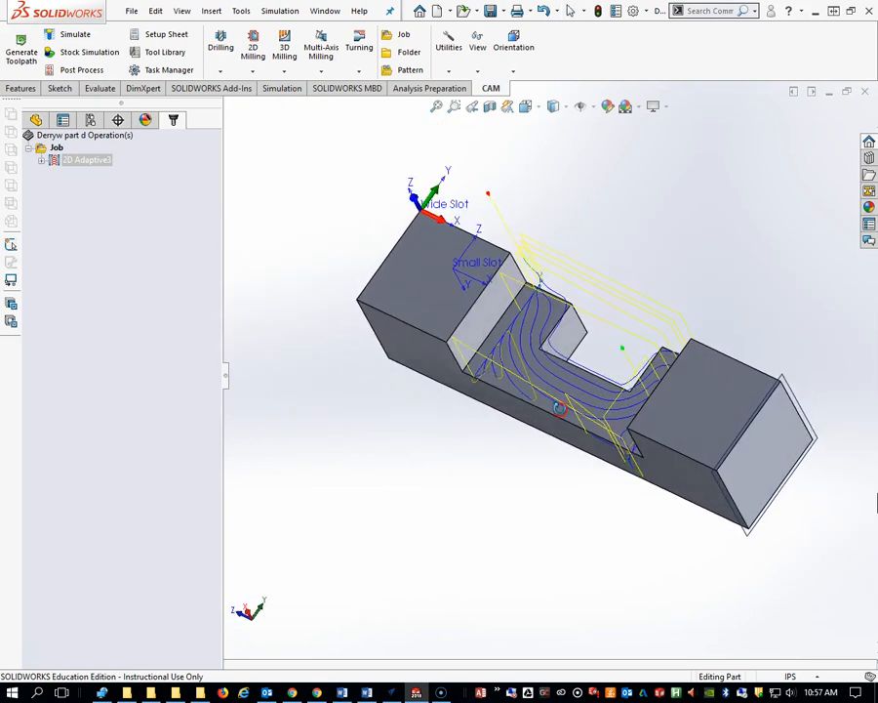
left_click(92, 52)
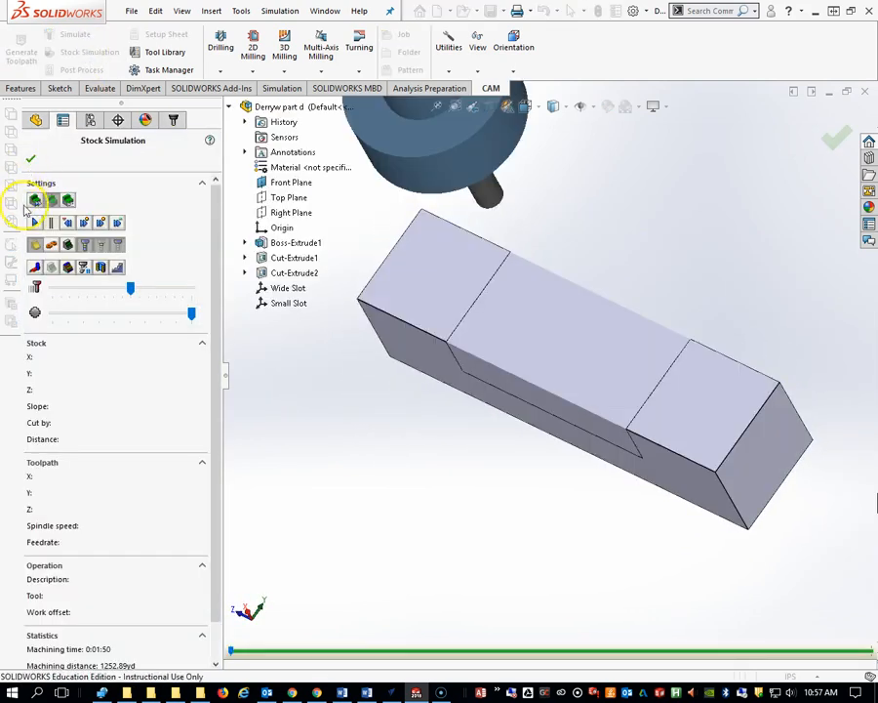
left_click(34, 223)
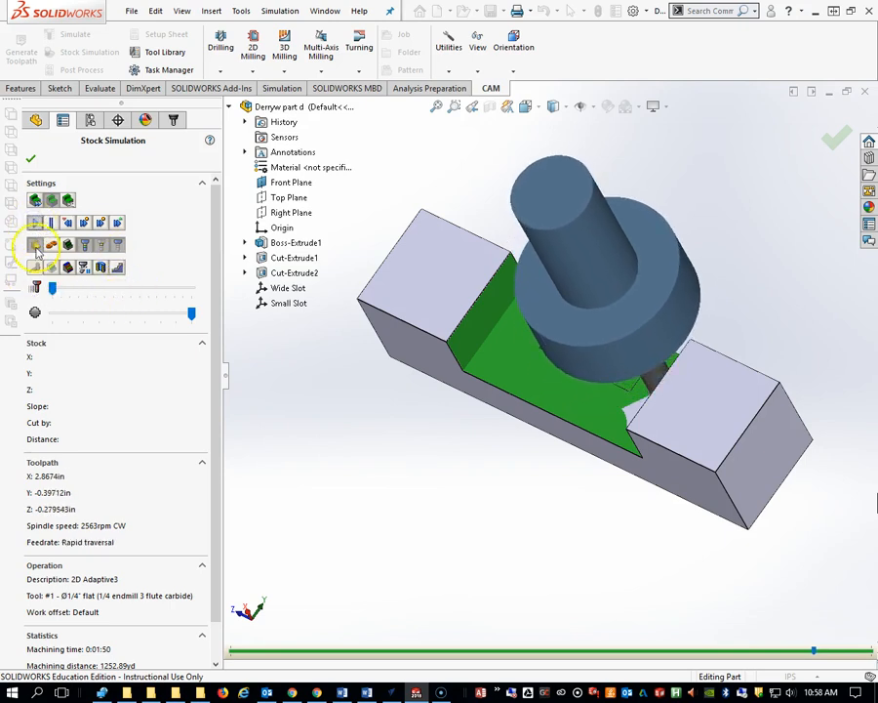
left_click(30, 159)
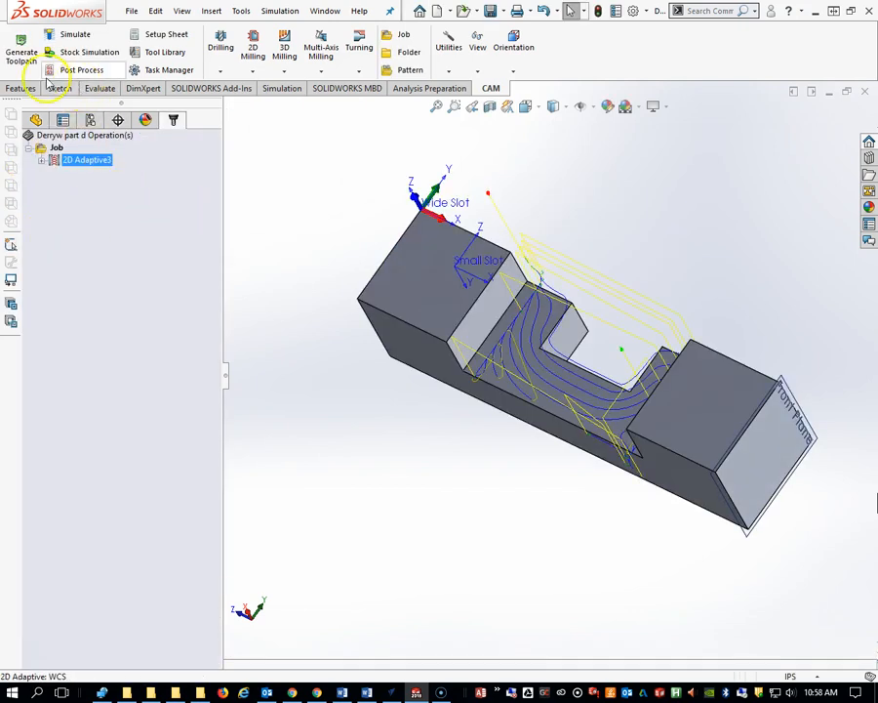
Replay the stock simulation of the adaptive operation at a moderately increased playback speed and pause it partway through the cut.
left_click(58, 54)
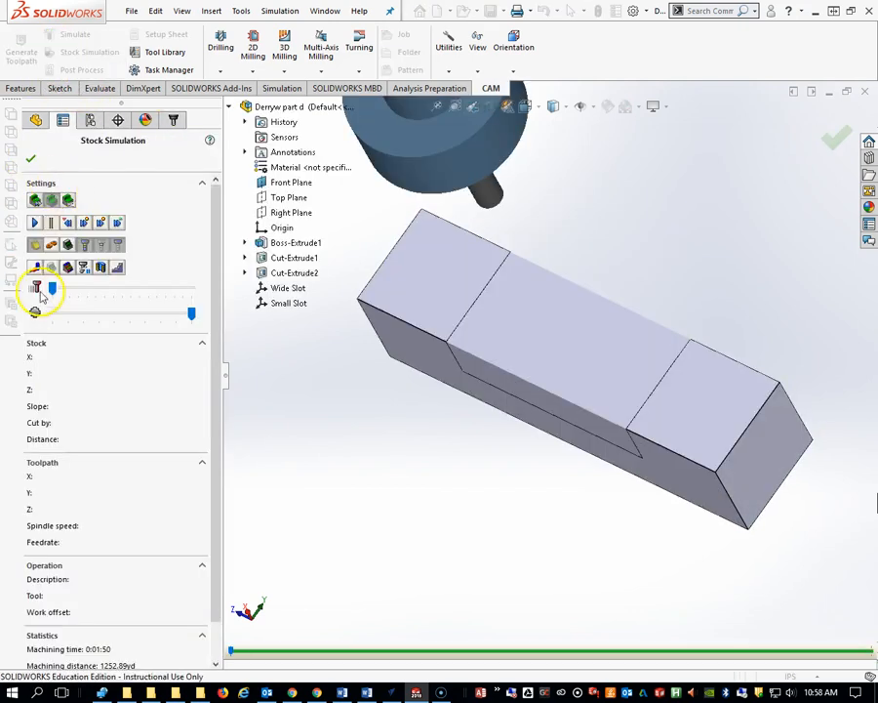
left_click(36, 222)
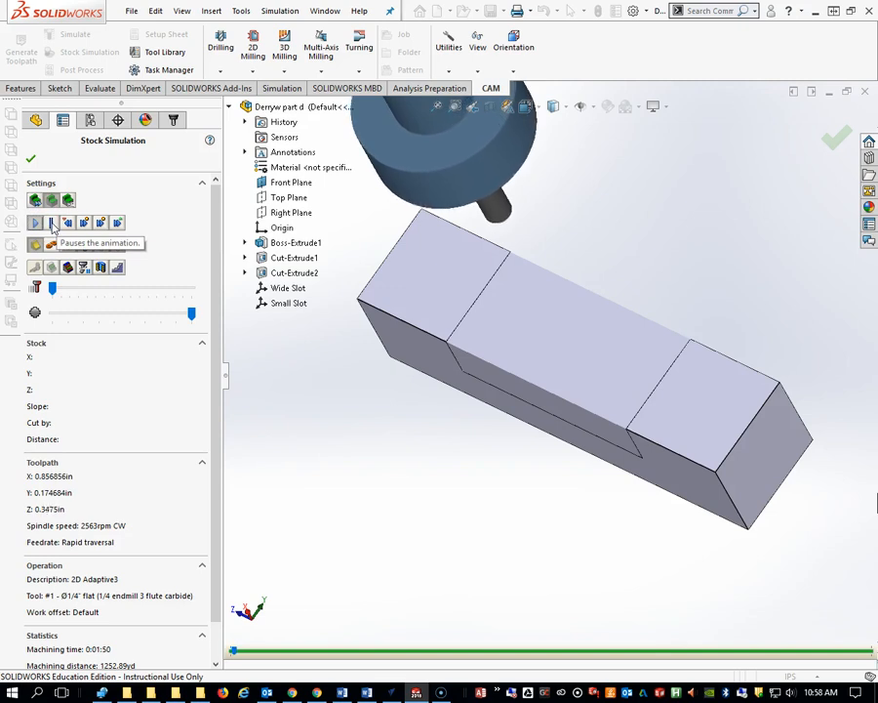
left_click_drag(55, 289, 87, 289)
left_click(51, 223)
Examine the partially machined stock and the endmill's position around the small slot from several angles.
middle_click_drag(379, 375, 520, 391)
left_click(525, 309)
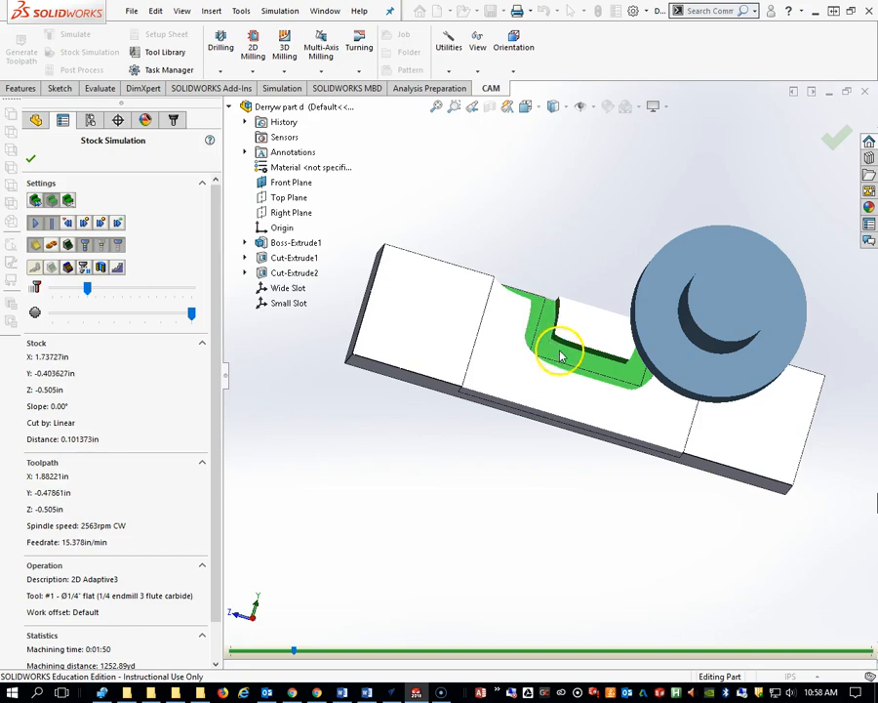
middle_click_drag(644, 389, 464, 352)
scroll(651, 355, "down", 6)
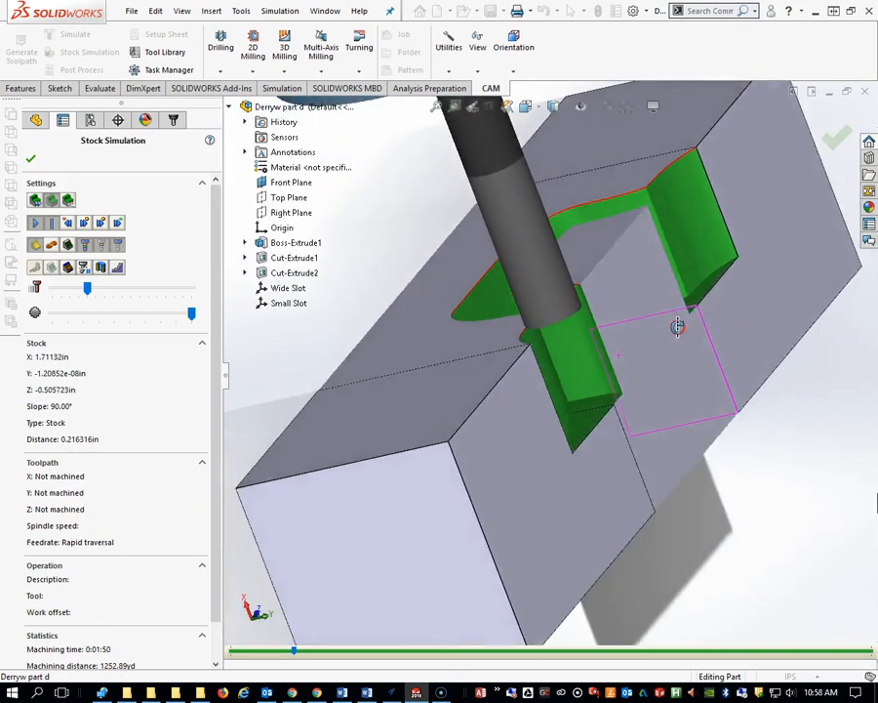
mouse_move(677, 326)
middle_mouse_down()
mouse_move(696, 323)
mouse_move(679, 329)
middle_mouse_up()
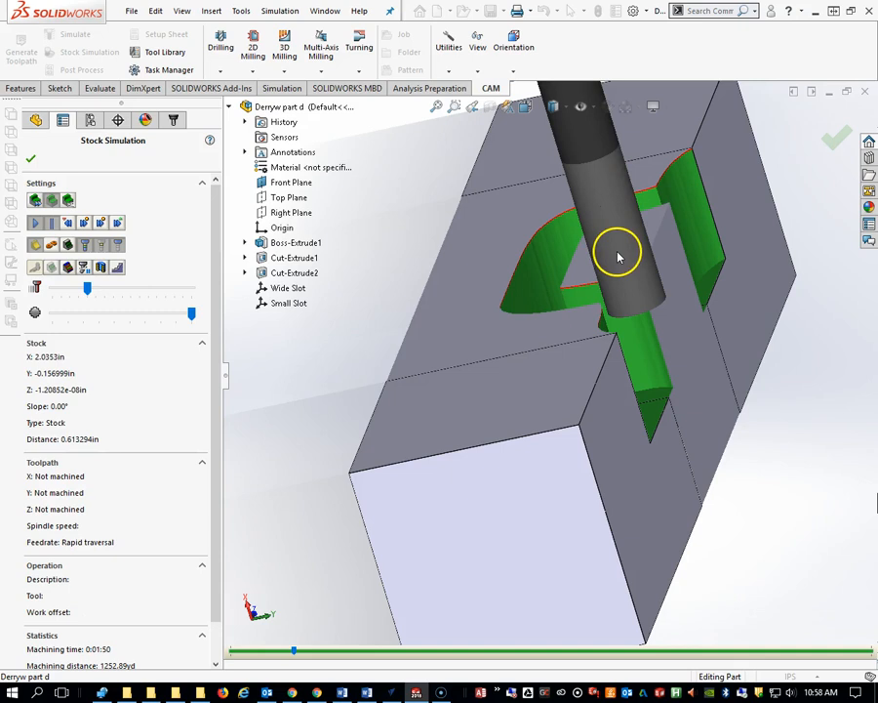
middle_click_drag(620, 253, 608, 302)
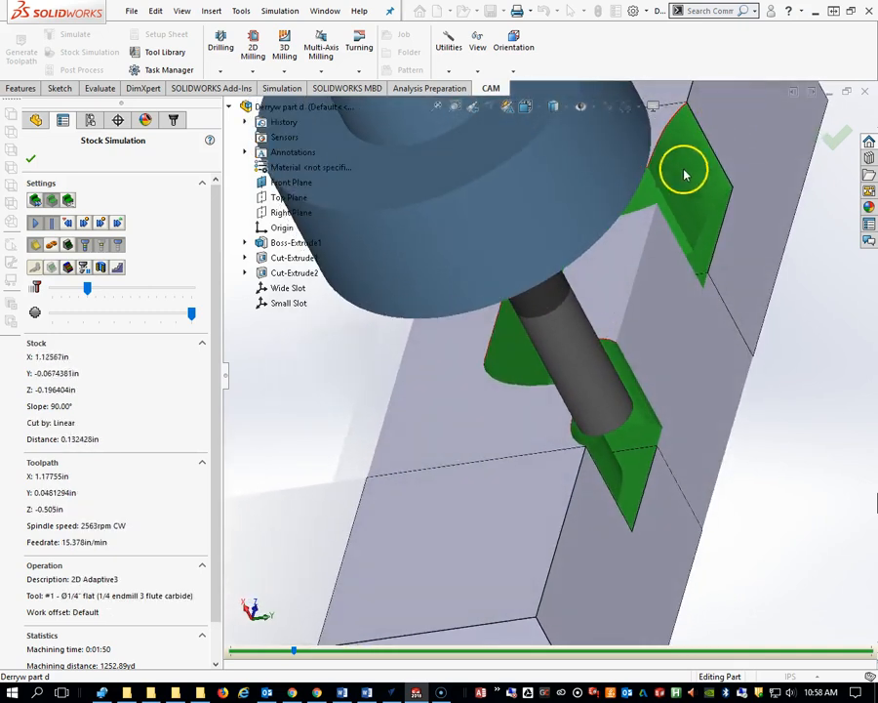
middle_click_drag(661, 268, 686, 219)
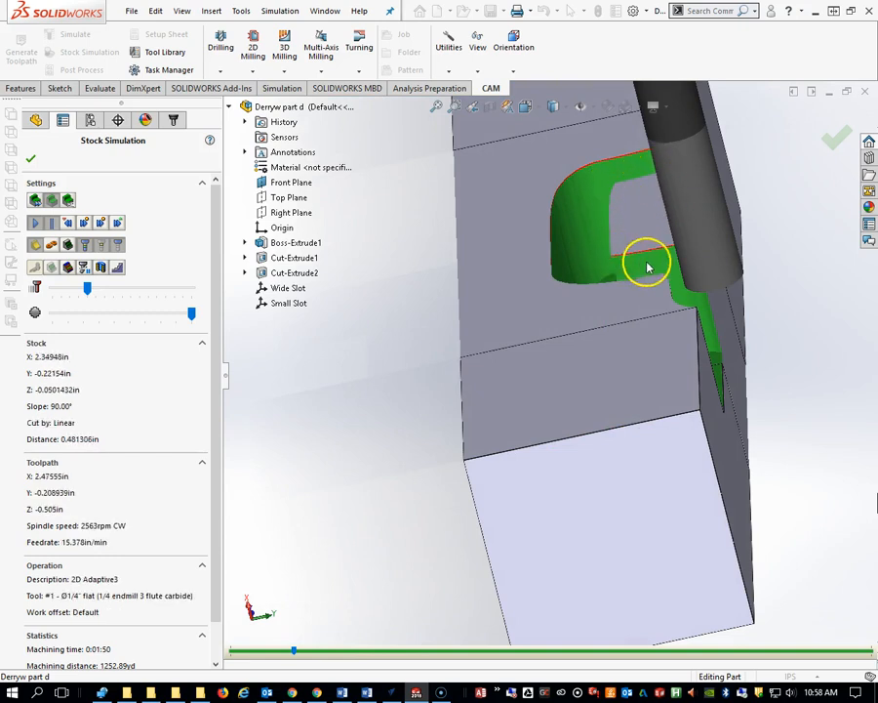
scroll(600, 339, "up", 5)
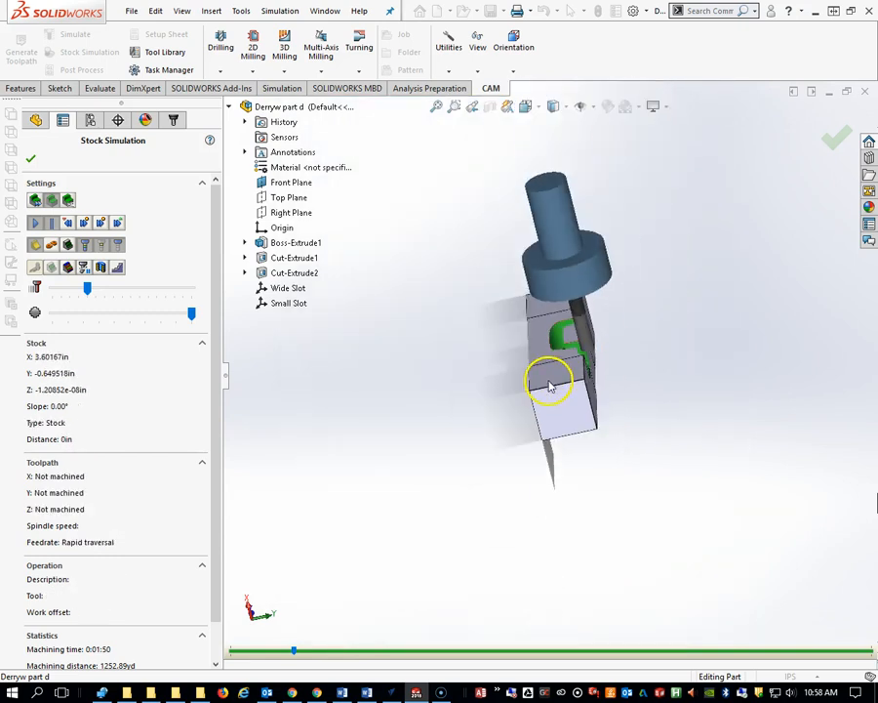
scroll(543, 382, "down", 3)
middle_click_drag(594, 376, 674, 373)
middle_click_drag(625, 347, 613, 370)
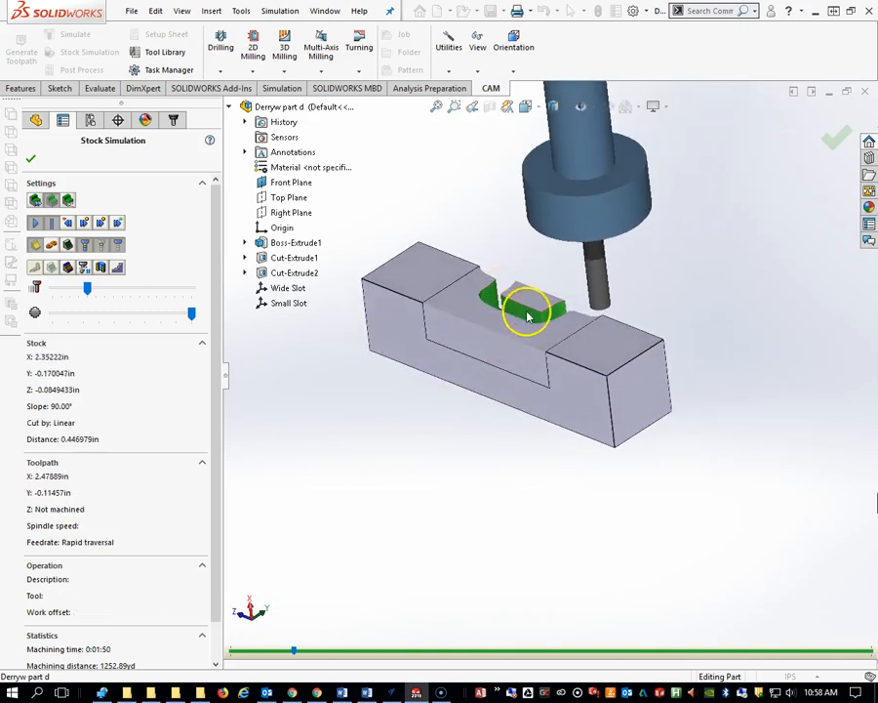
Close the stock simulation and return to the part's feature tree.
left_click(30, 160)
middle_click_drag(471, 457, 528, 392)
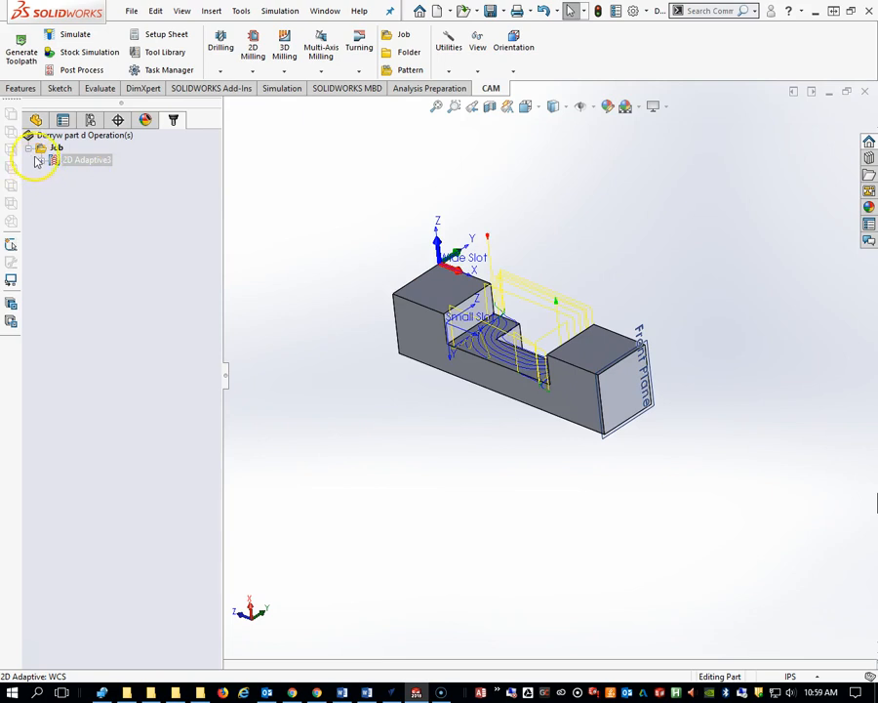
left_click(35, 121)
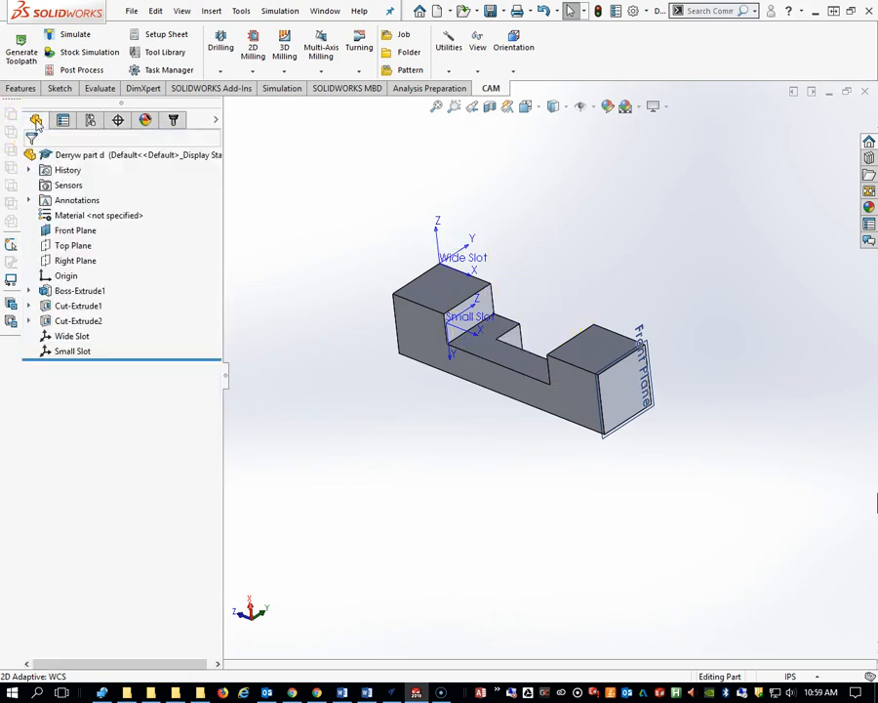
Start a new sketch on the wide slot's floor face and orient the view normal to it.
left_click(22, 89)
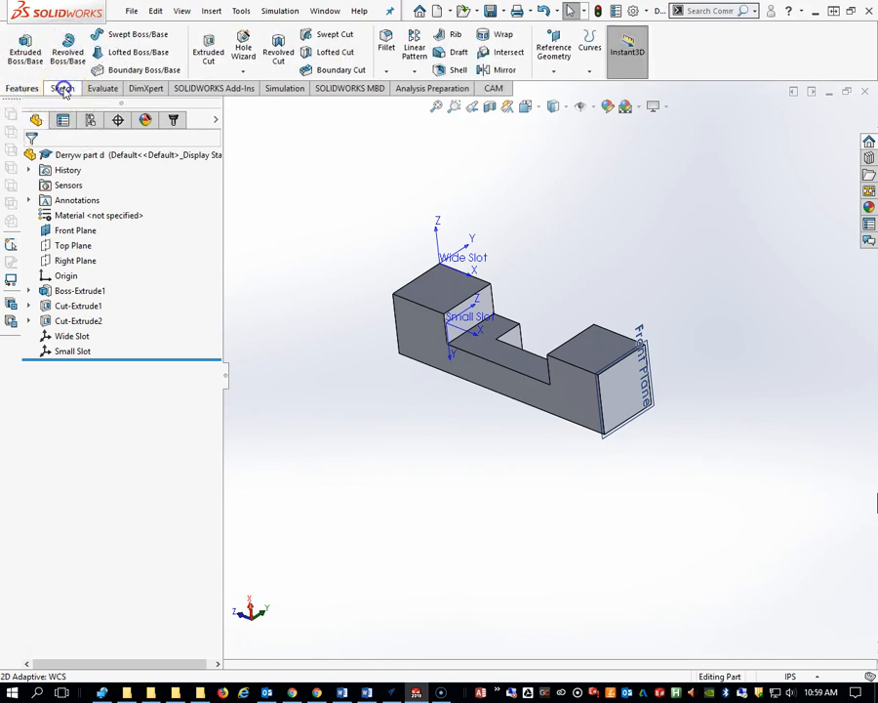
left_click(62, 89)
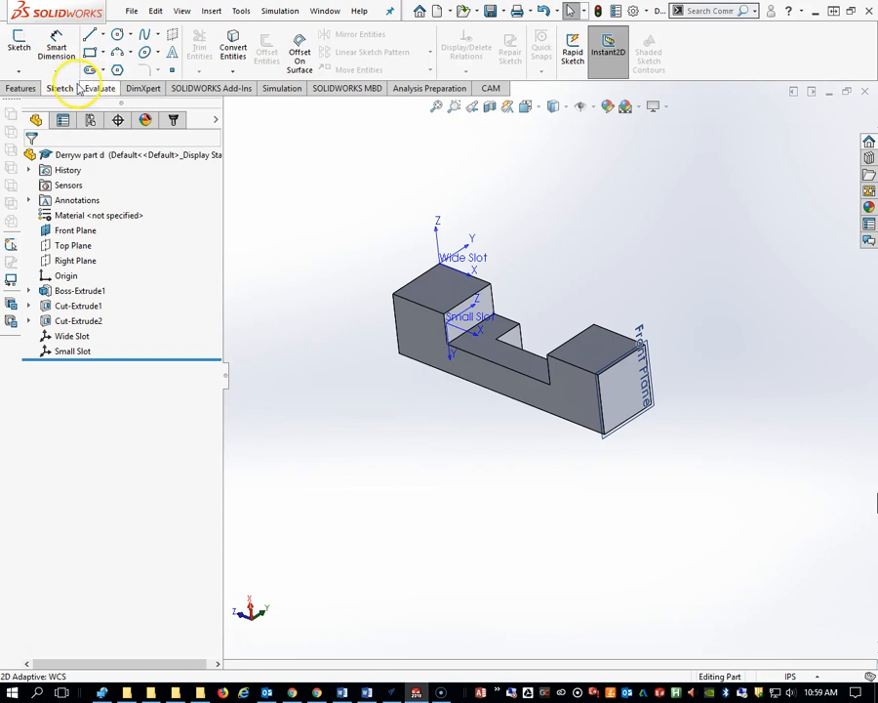
left_click(498, 353)
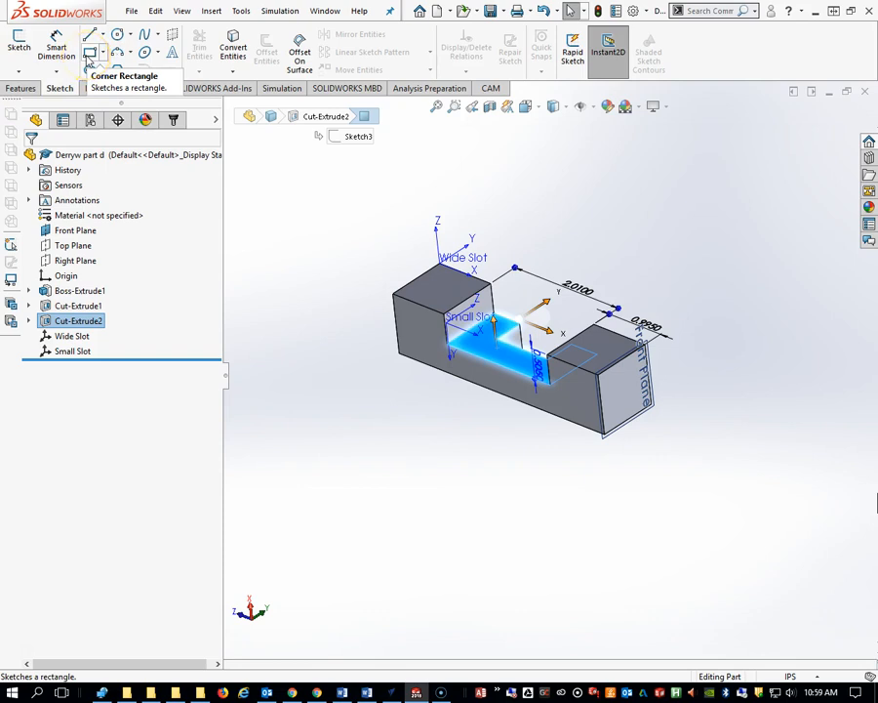
left_click(20, 47)
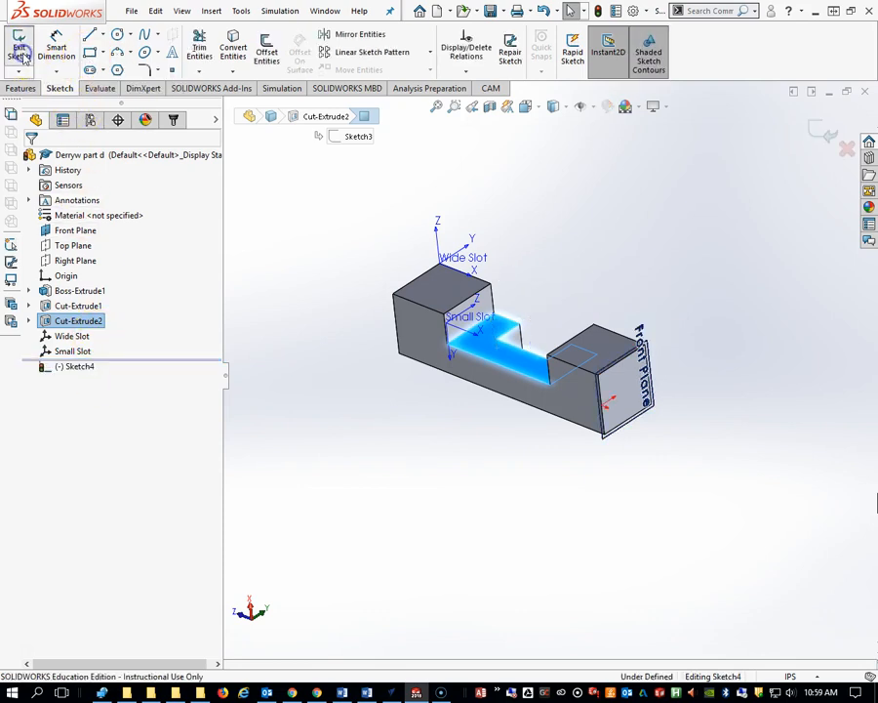
right_click(59, 367)
left_click(93, 347)
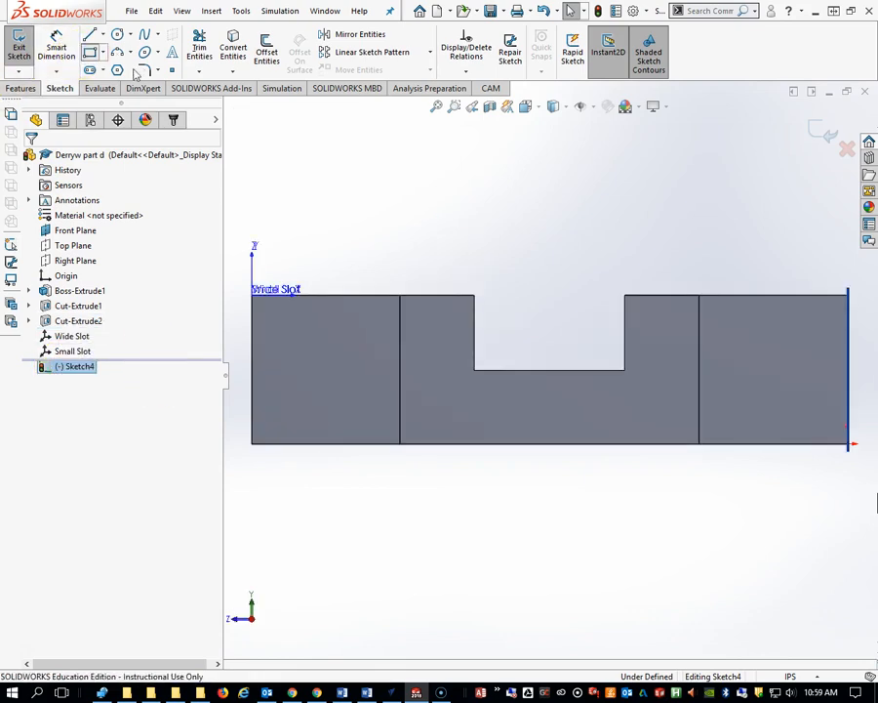
Sketch a 2.01 by 1 in corner rectangle over the full wide slot footprint, bridging the small slot opening, and exit the sketch.
left_click(90, 51)
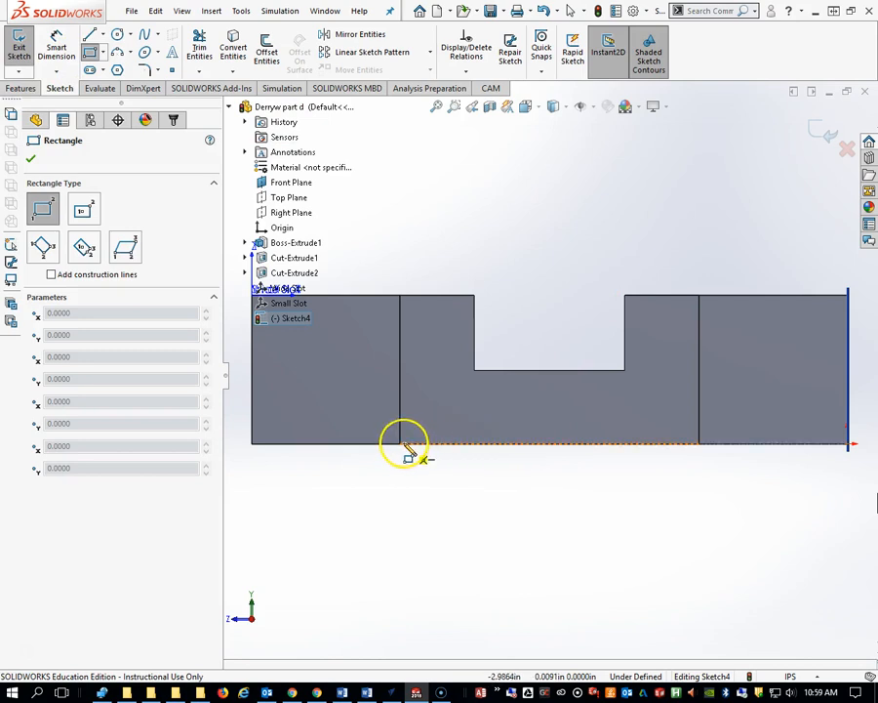
left_click_drag(400, 445, 699, 295)
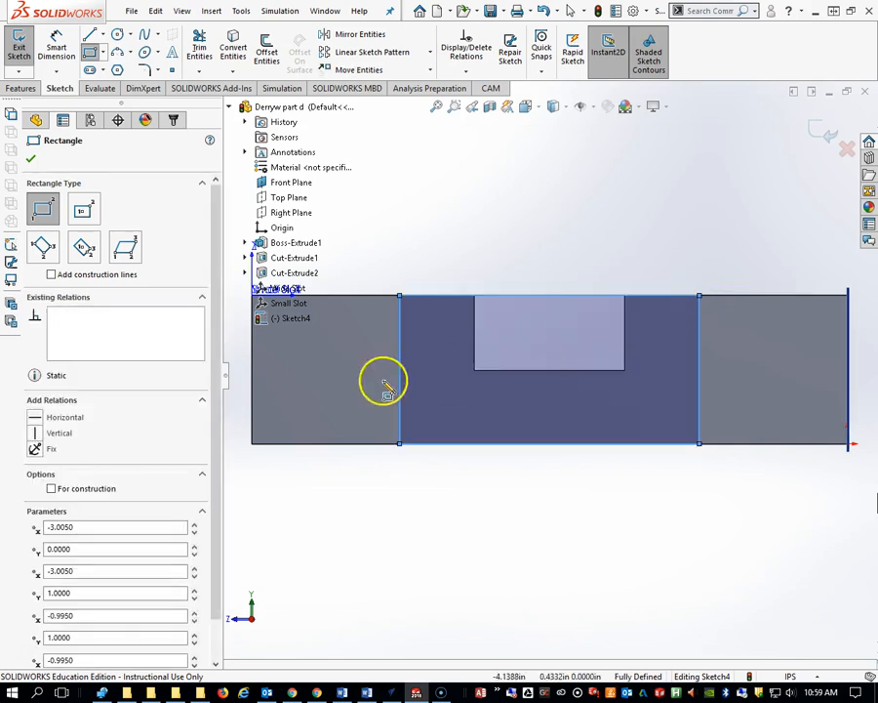
left_click(30, 162)
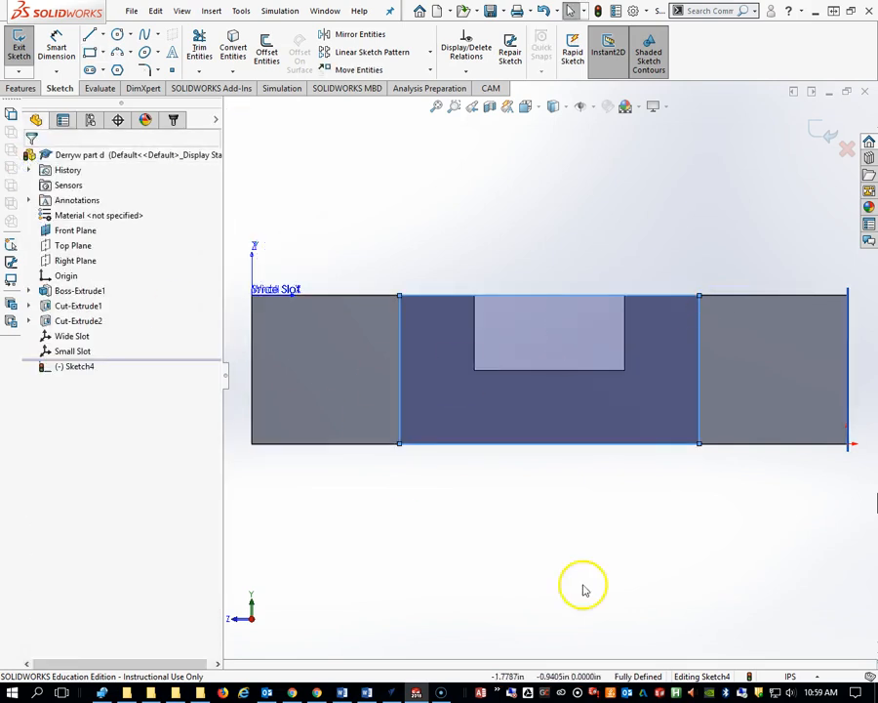
left_click(18, 47)
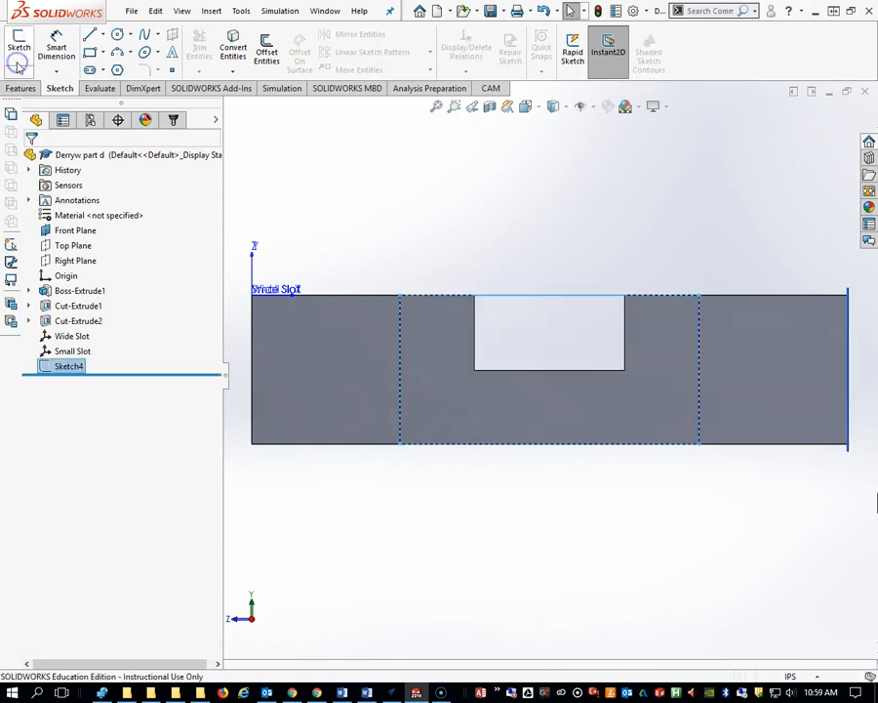
Open the 2D Adaptive operation for editing and remove the slot floor face from its stock contours.
mouse_move(524, 426)
middle_mouse_down()
mouse_move(542, 378)
mouse_move(493, 301)
mouse_move(659, 288)
mouse_move(451, 249)
mouse_move(465, 249)
mouse_move(641, 544)
mouse_move(608, 512)
mouse_move(665, 503)
mouse_move(657, 514)
mouse_move(635, 513)
middle_mouse_up()
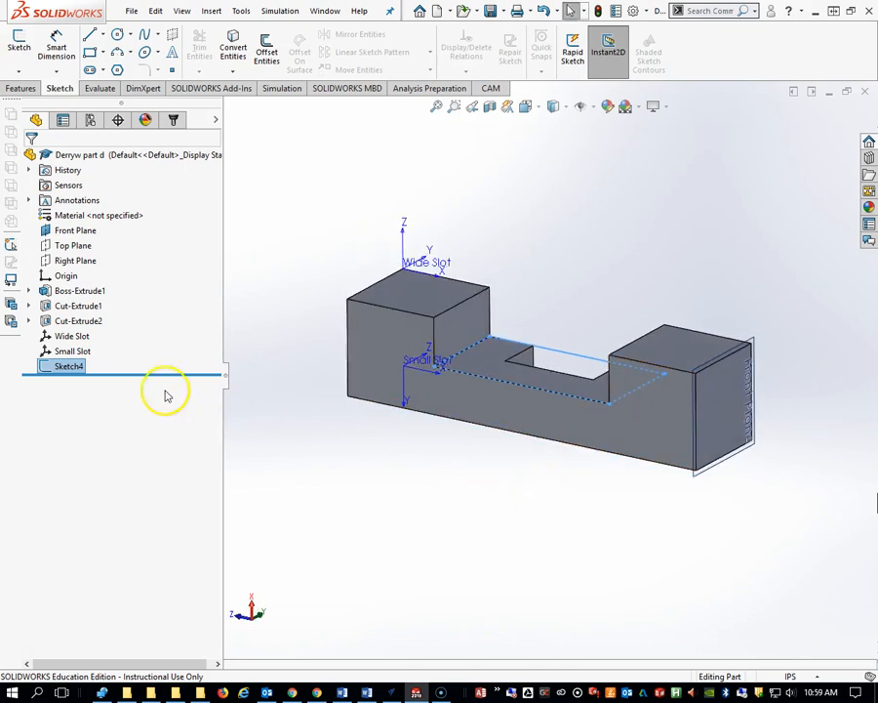
left_click(173, 121)
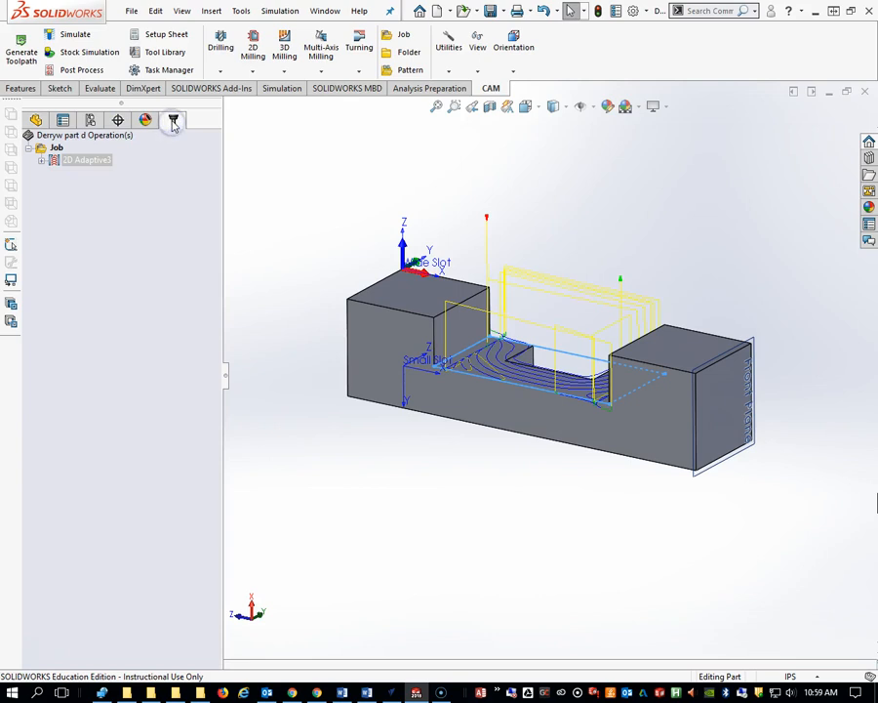
left_click(82, 162)
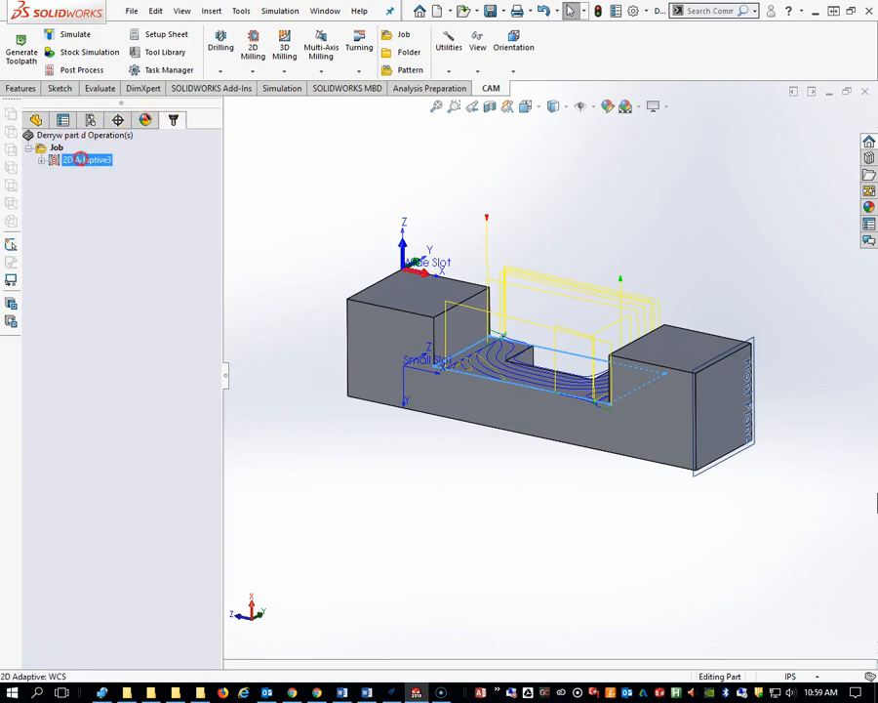
right_click(82, 161)
right_click(56, 162)
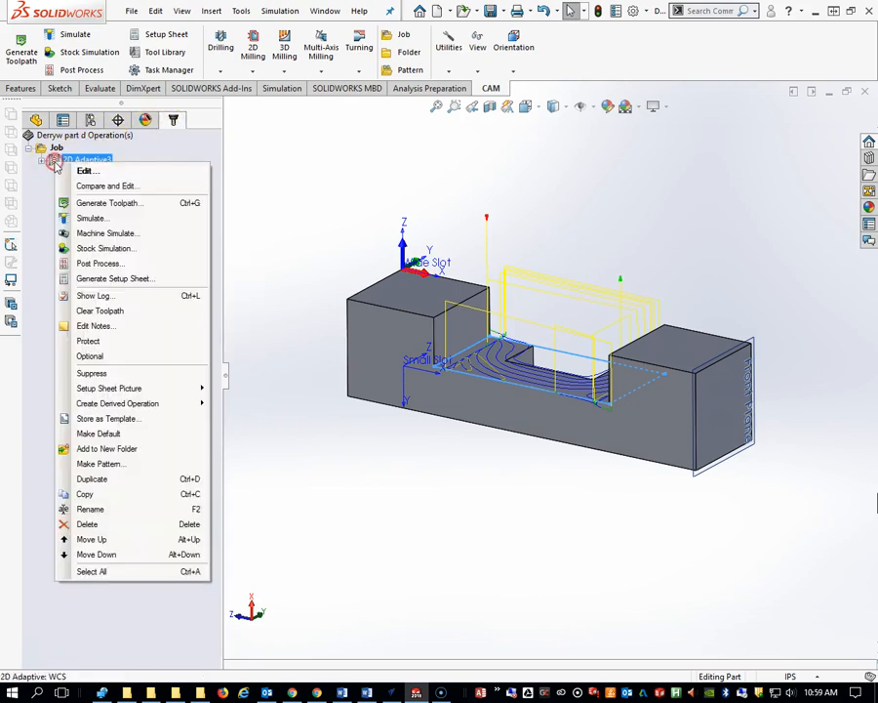
left_click(105, 168)
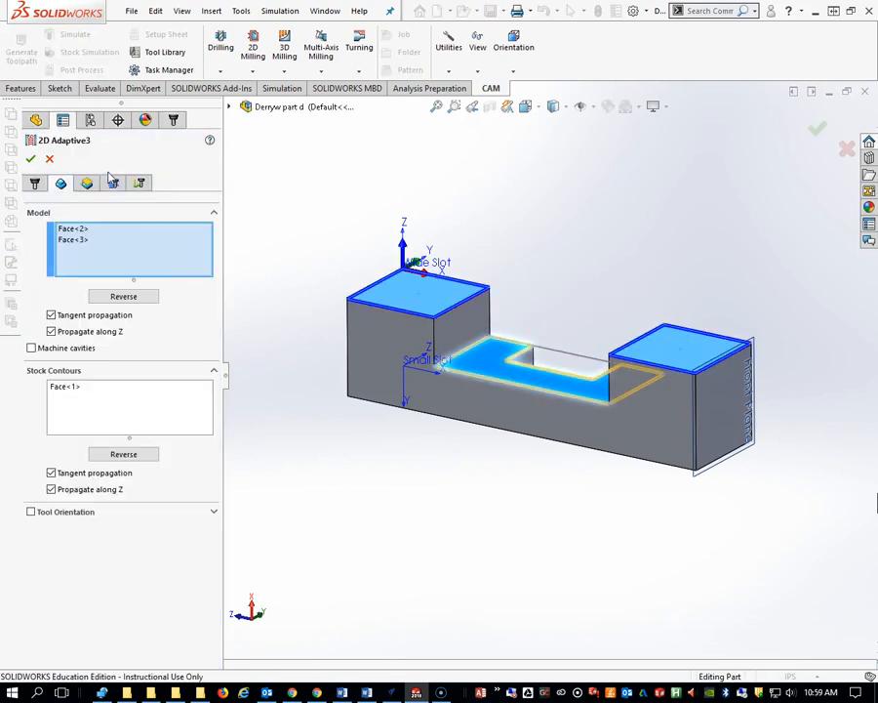
left_click(91, 406)
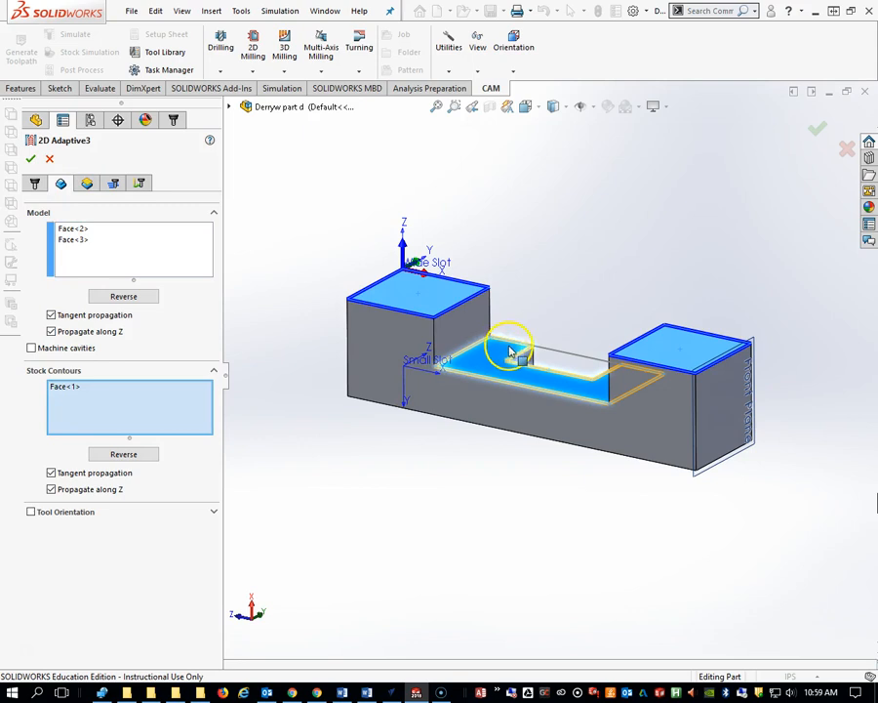
left_click(171, 406)
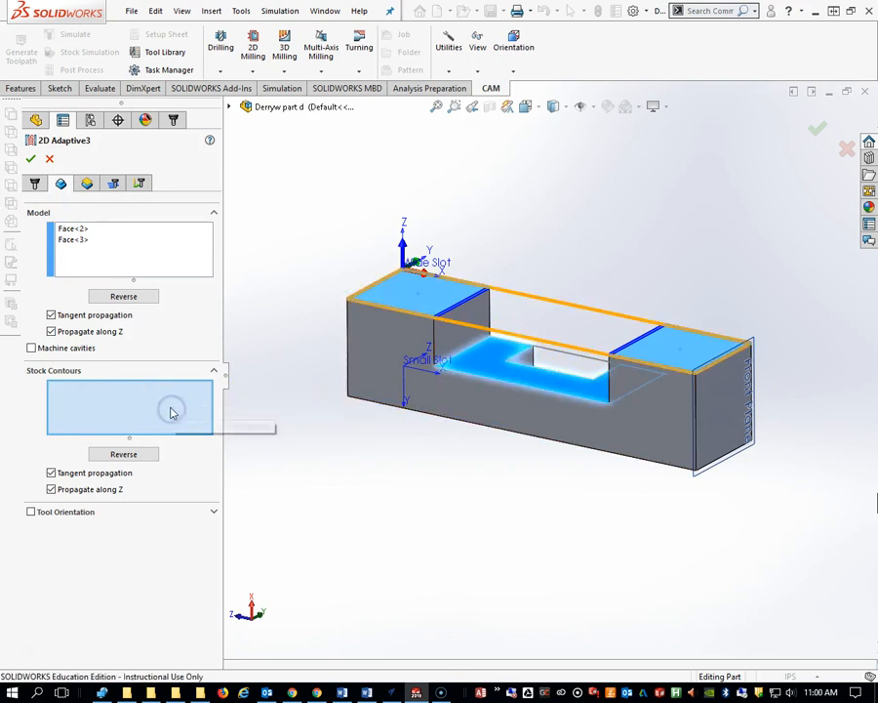
Select the four lines of the new rectangle sketch as the adaptive operation's stock contours and accept the changes.
left_click(570, 359)
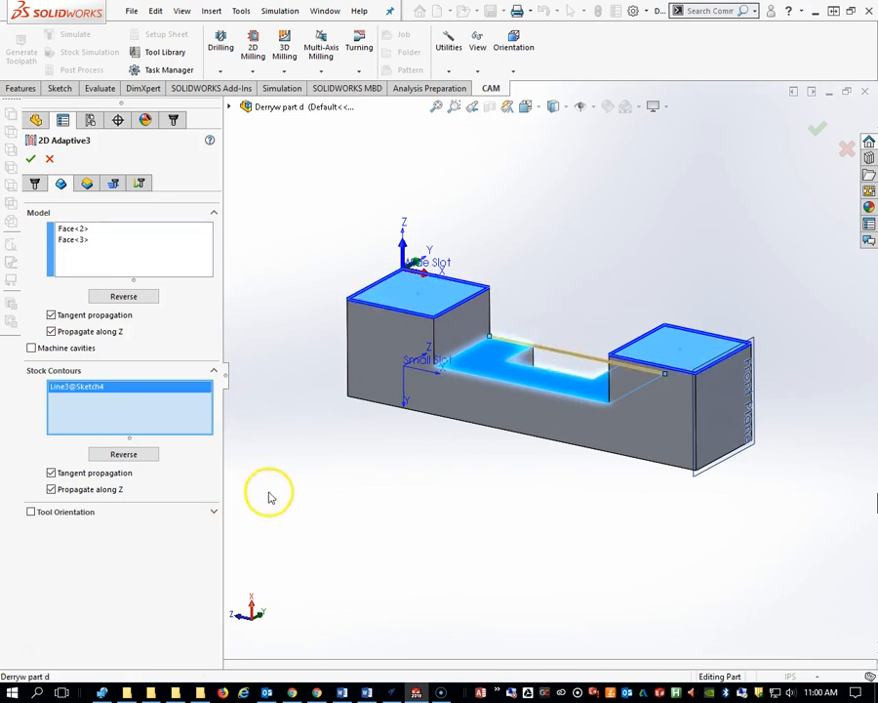
middle_click_drag(556, 431, 617, 435)
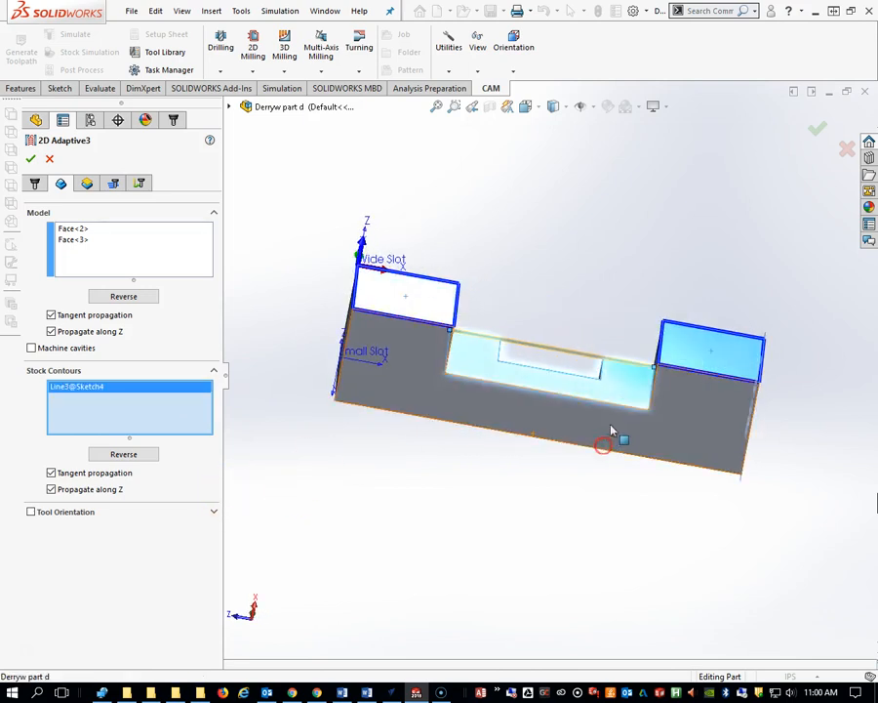
left_click(652, 396)
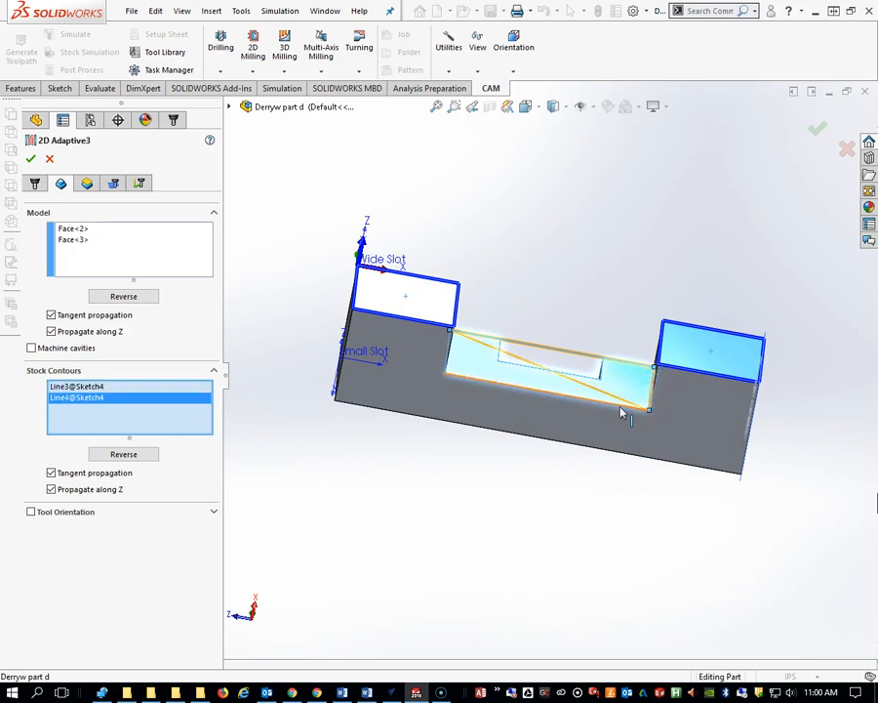
left_click(524, 395)
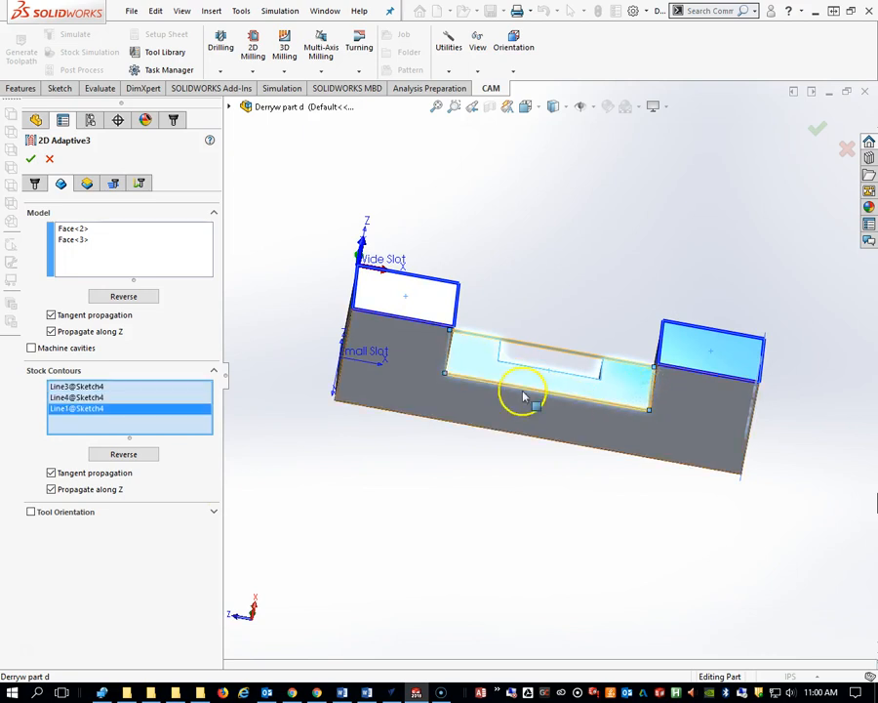
middle_click_drag(467, 375, 434, 362)
left_click(449, 363)
middle_click_drag(548, 451, 525, 428)
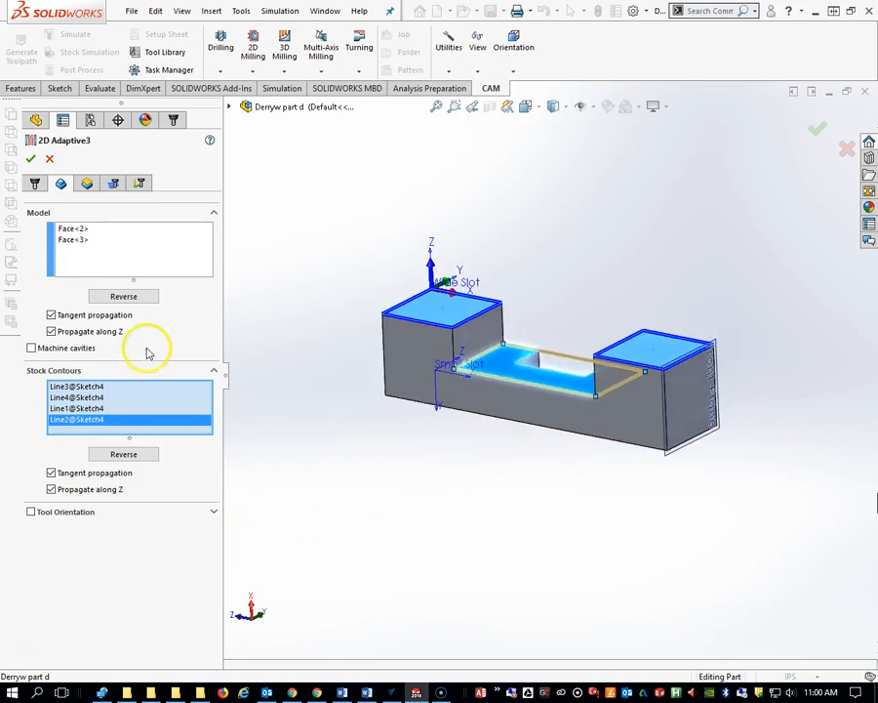
left_click(30, 160)
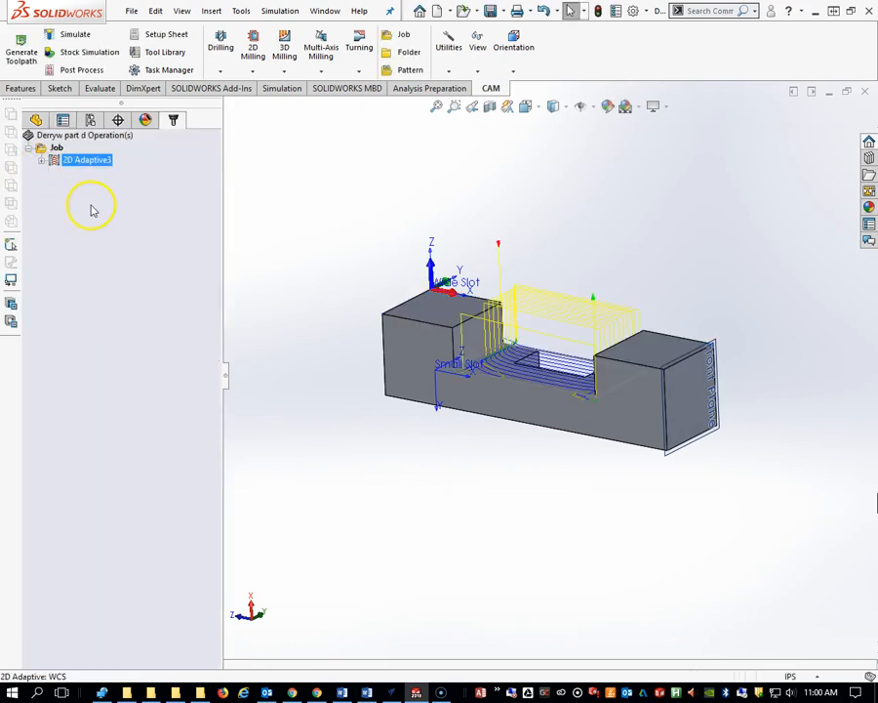
Inspect the regenerated adaptive toolpath in the wide slot and run its stock simulation to the end at a faster playback speed.
middle_click_drag(486, 363, 485, 484)
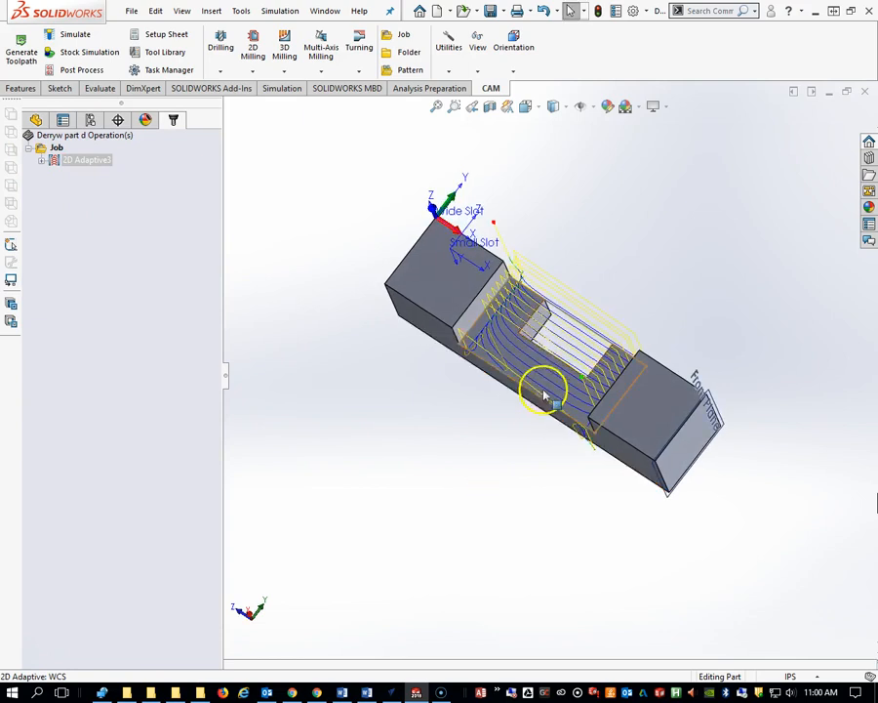
scroll(547, 371, "down", 5)
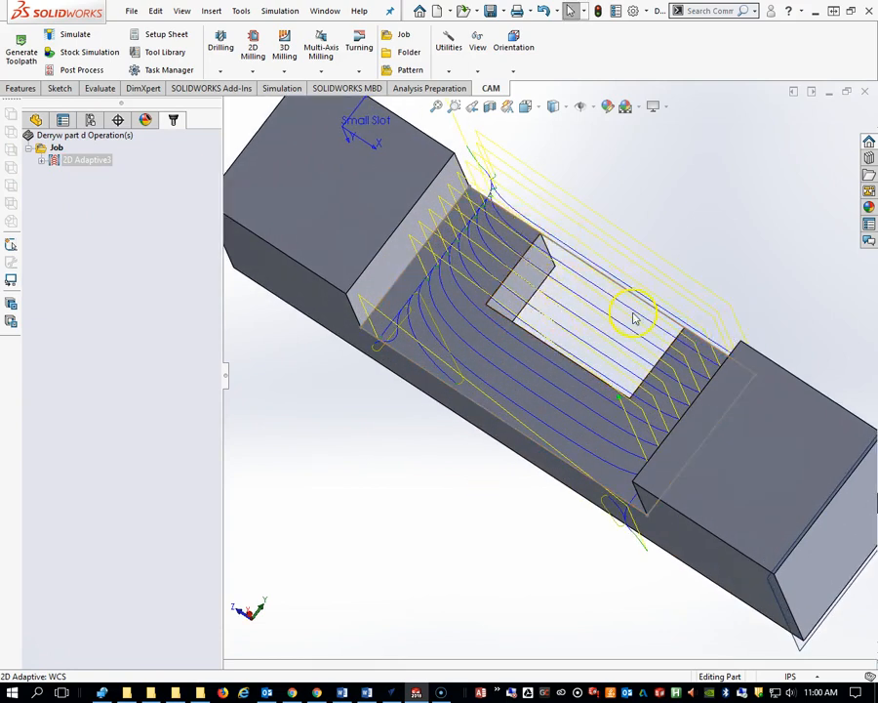
middle_click_drag(595, 391, 571, 280)
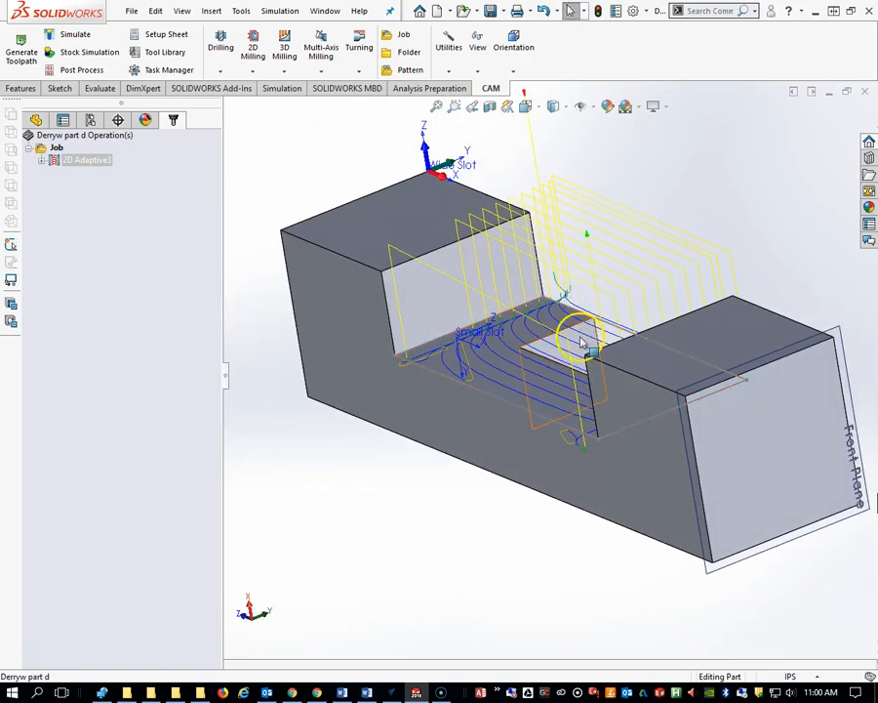
mouse_move(561, 359)
middle_mouse_down()
mouse_move(486, 413)
mouse_move(584, 395)
mouse_move(587, 369)
mouse_move(576, 359)
mouse_move(592, 345)
mouse_move(551, 348)
middle_mouse_up()
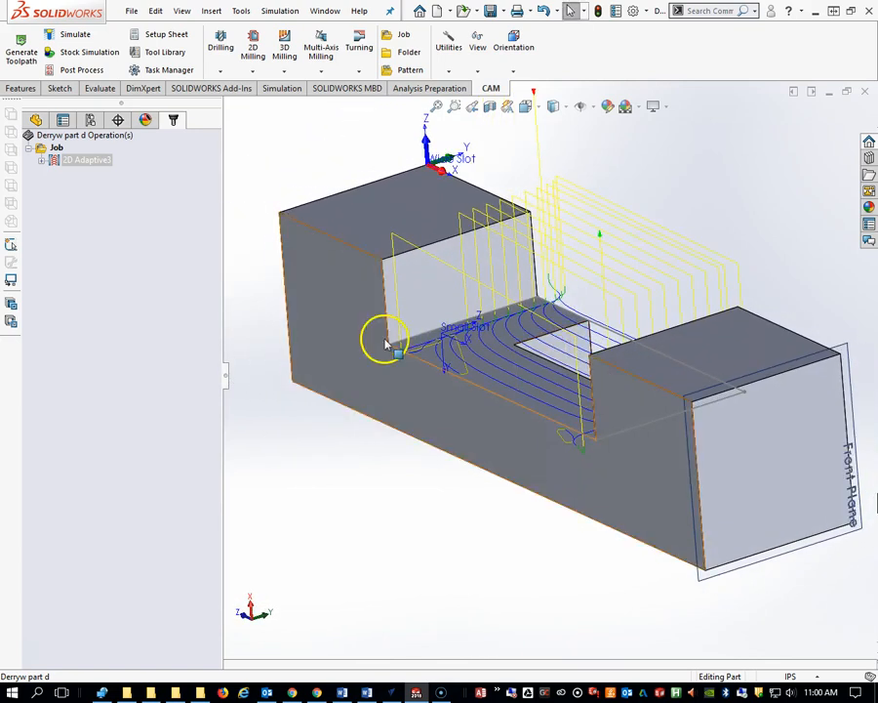
left_click(69, 52)
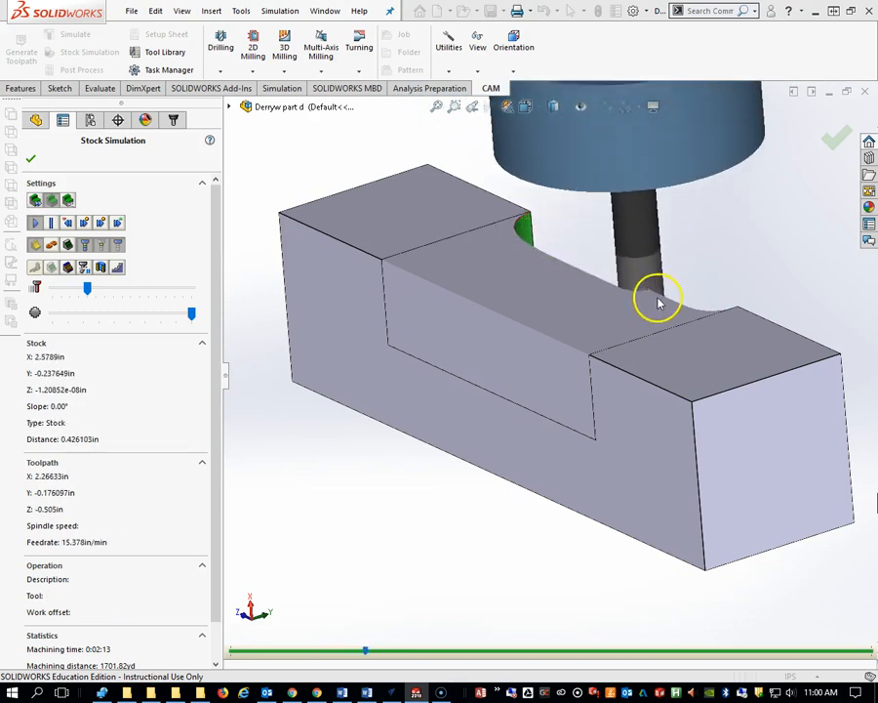
middle_click_drag(536, 440, 579, 435)
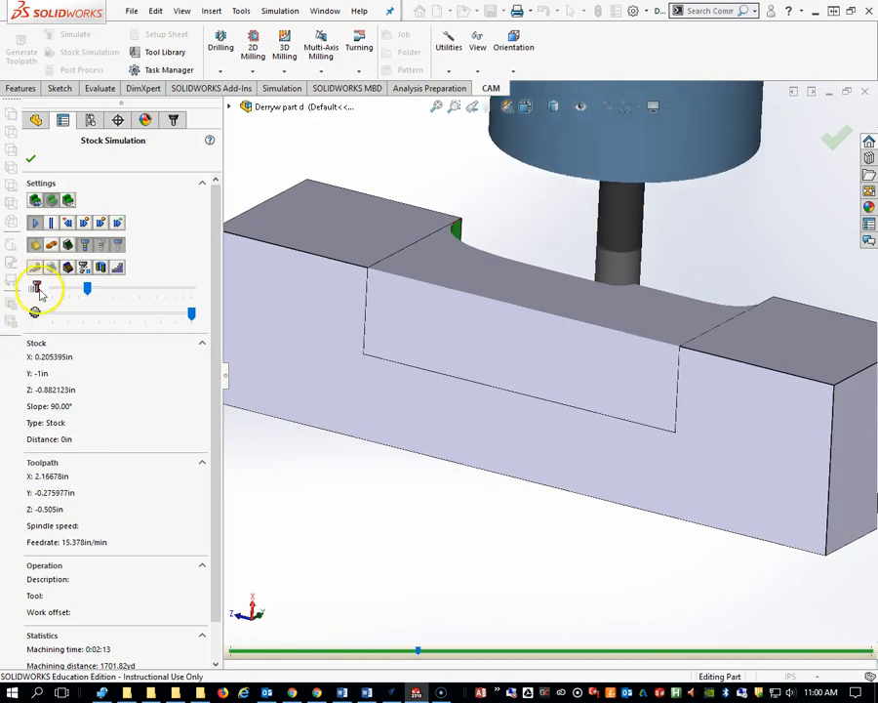
left_click_drag(87, 289, 165, 288)
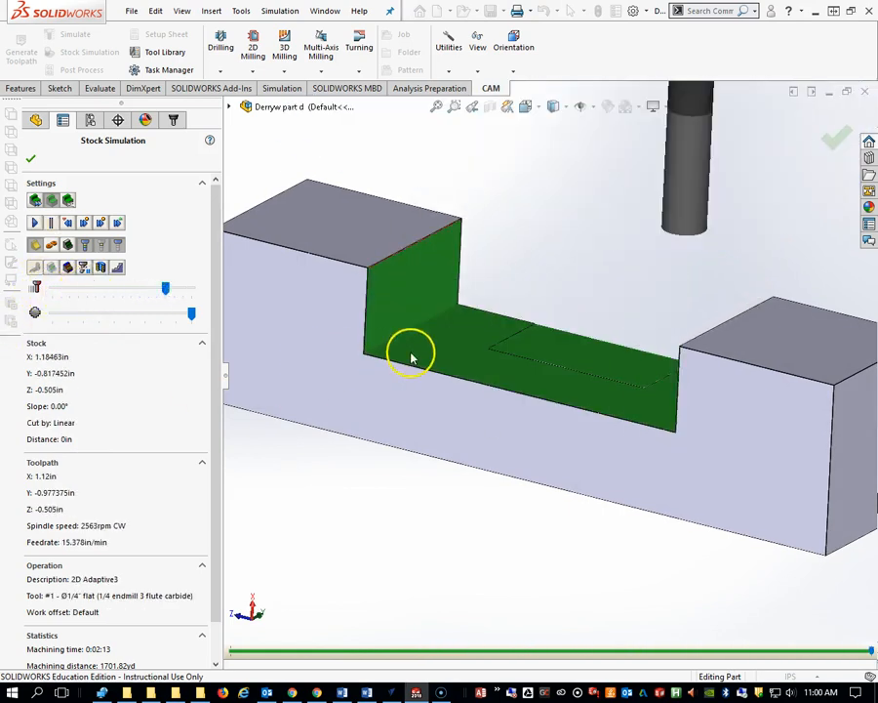
left_click(30, 159)
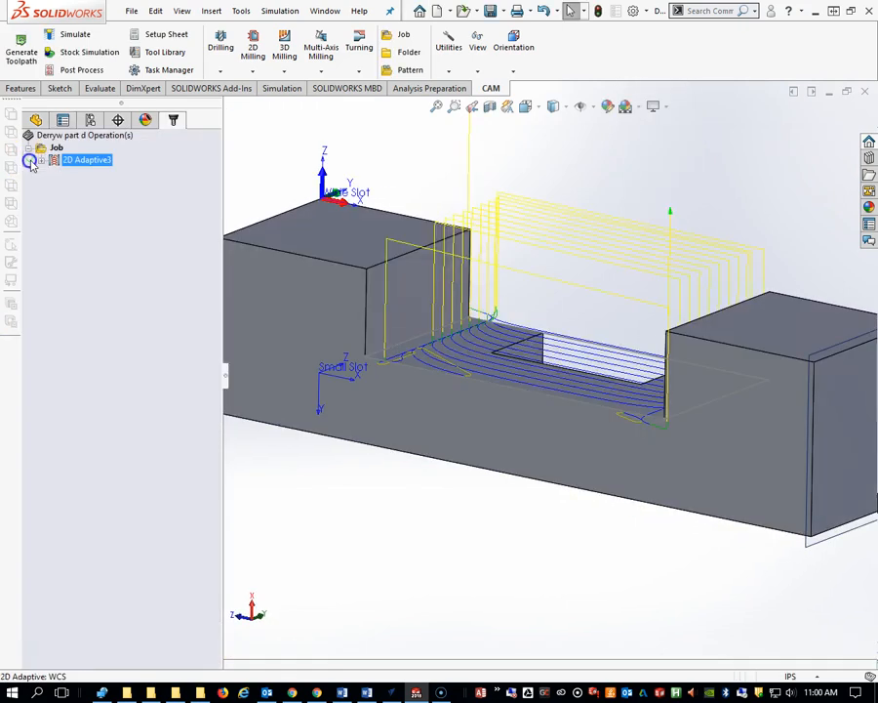
Create a second milling job with a relative size box, no additional stock and Small Slot as its work coordinate system.
key("f")
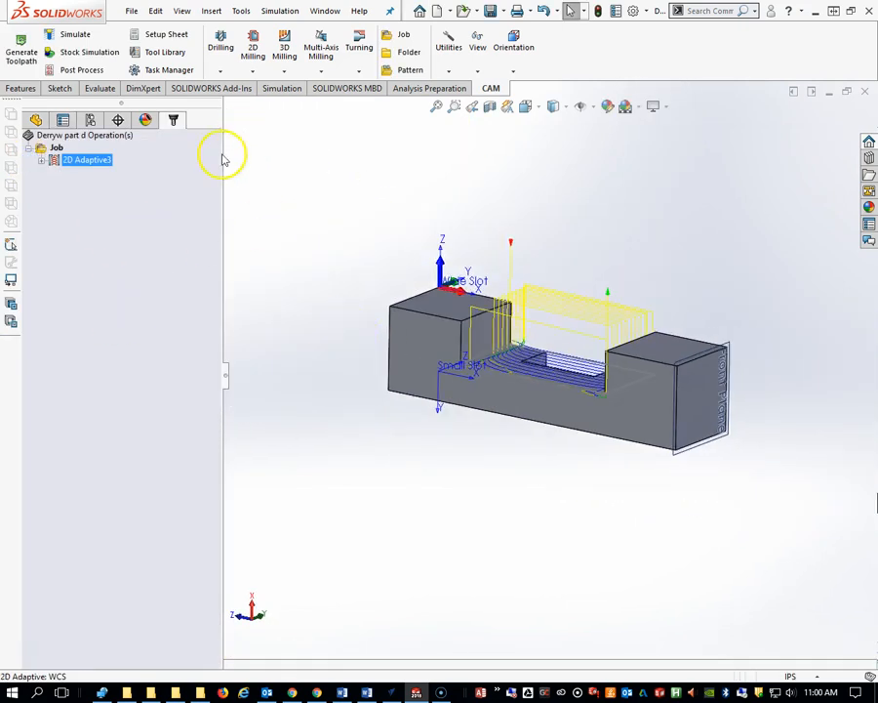
middle_click_drag(455, 357, 498, 429)
middle_click_drag(449, 313, 365, 319)
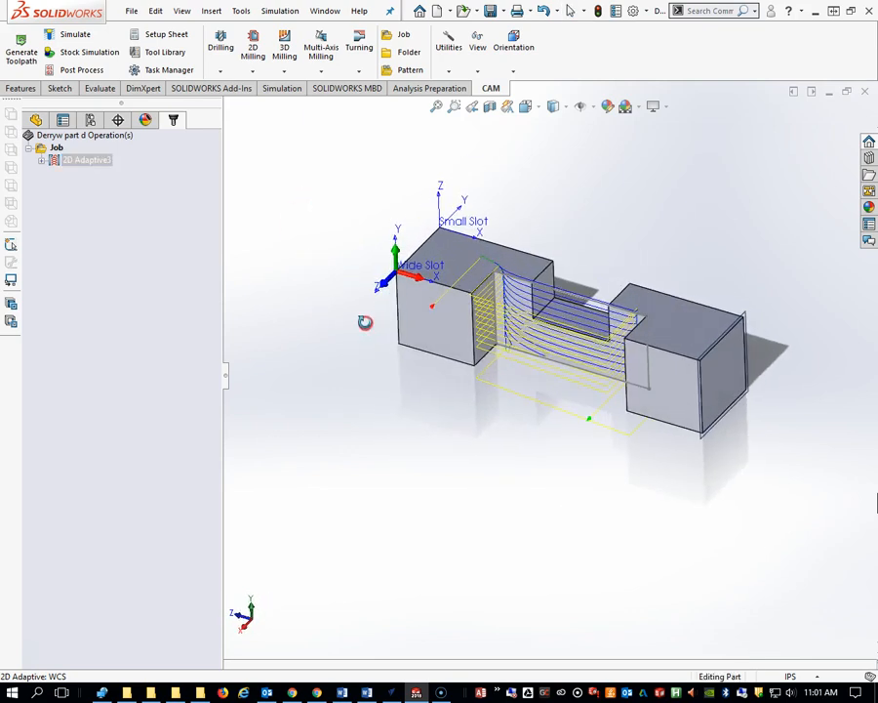
left_click(397, 35)
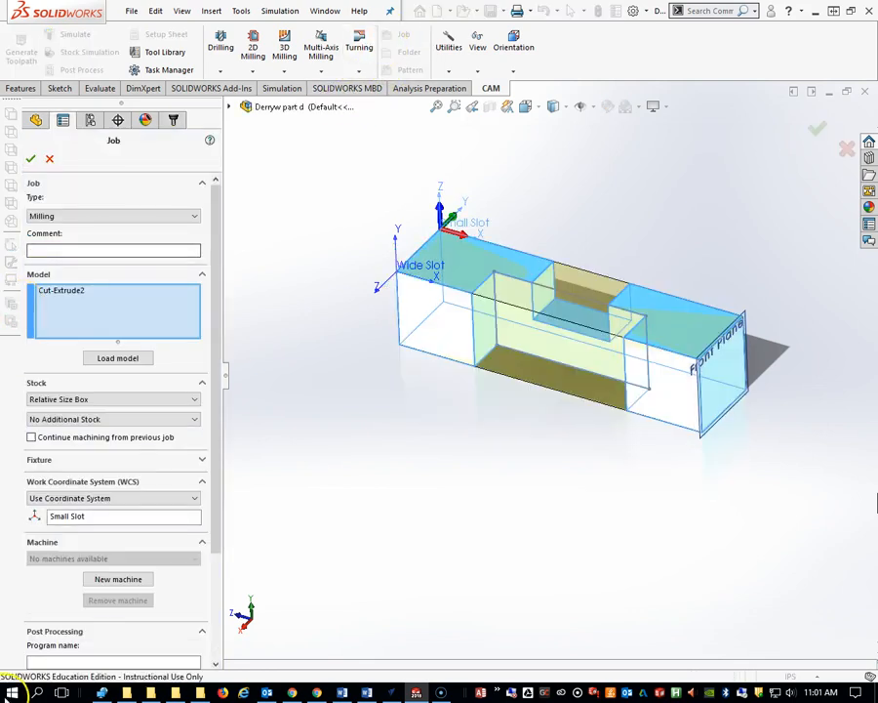
left_click(119, 517)
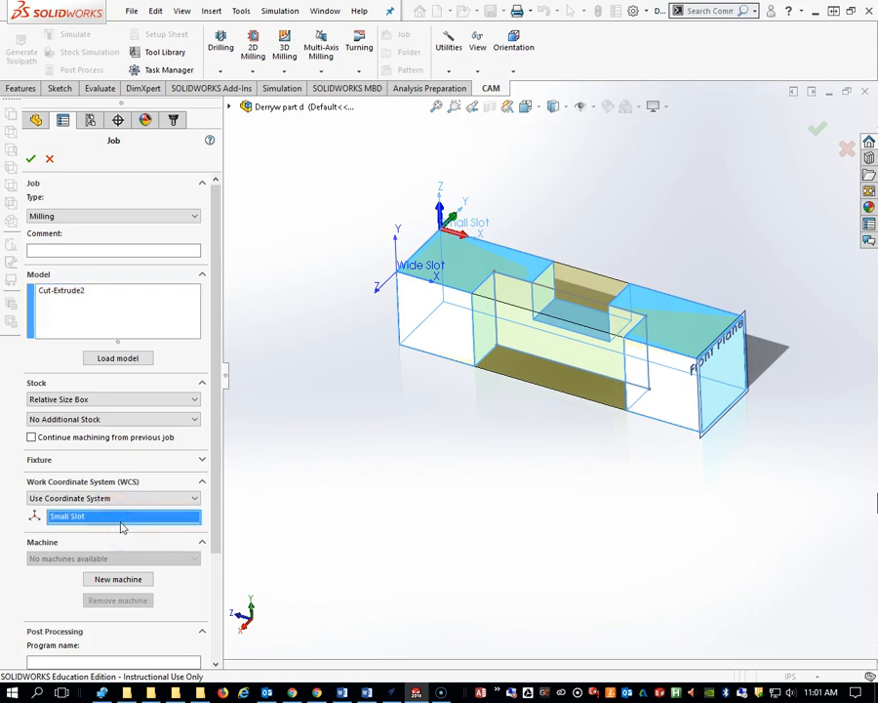
left_click(30, 161)
left_click(63, 175)
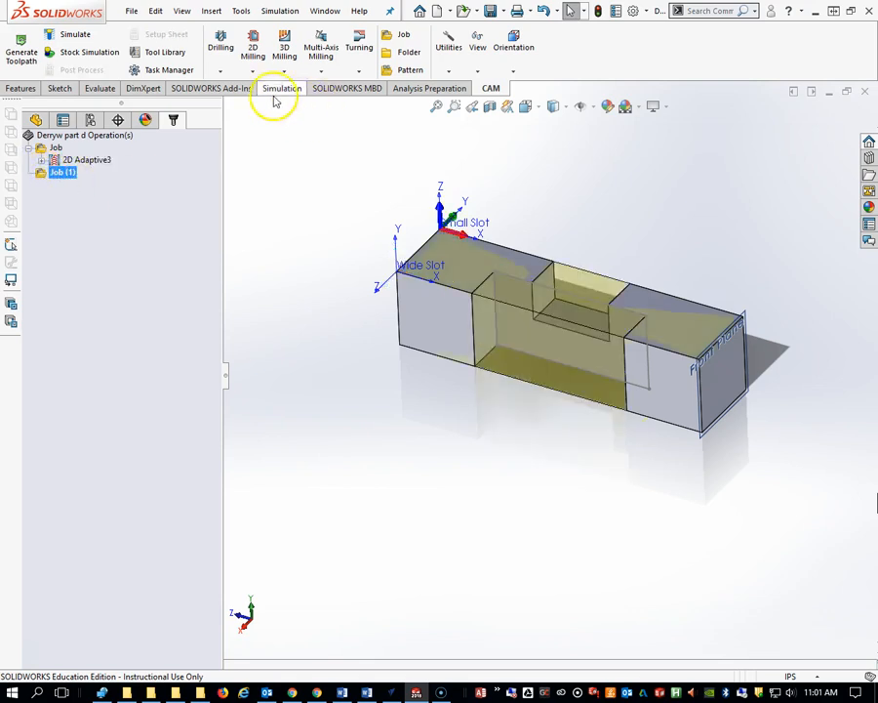
Add a 2D Adaptive Clearing operation to the second job, using the #1 Ø1/4" flat 3-flute carbide endmill from the current part.
left_click(254, 57)
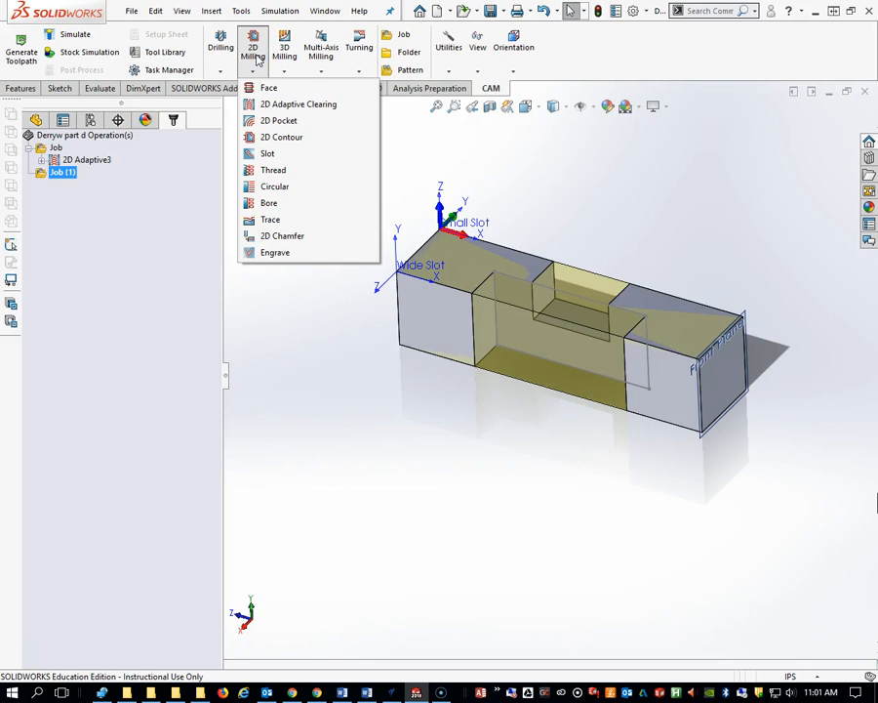
left_click(269, 106)
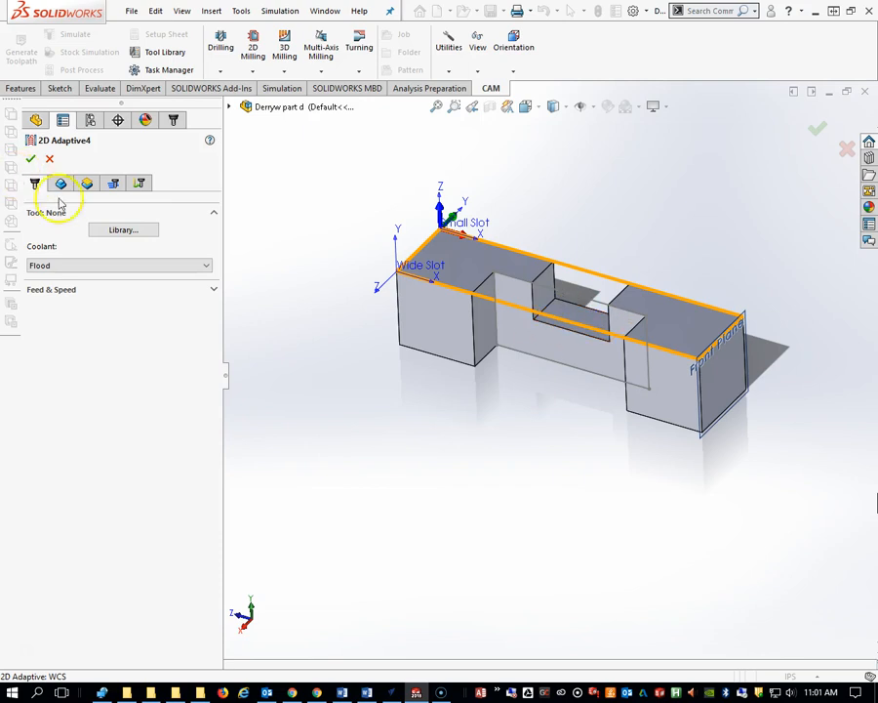
left_click(124, 232)
left_click(313, 116)
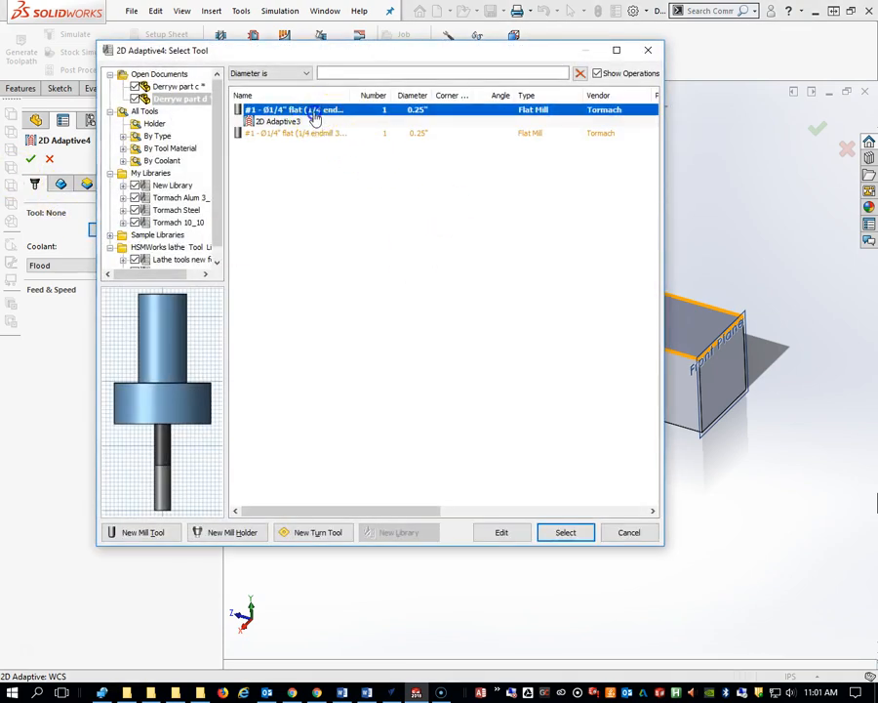
left_click(557, 530)
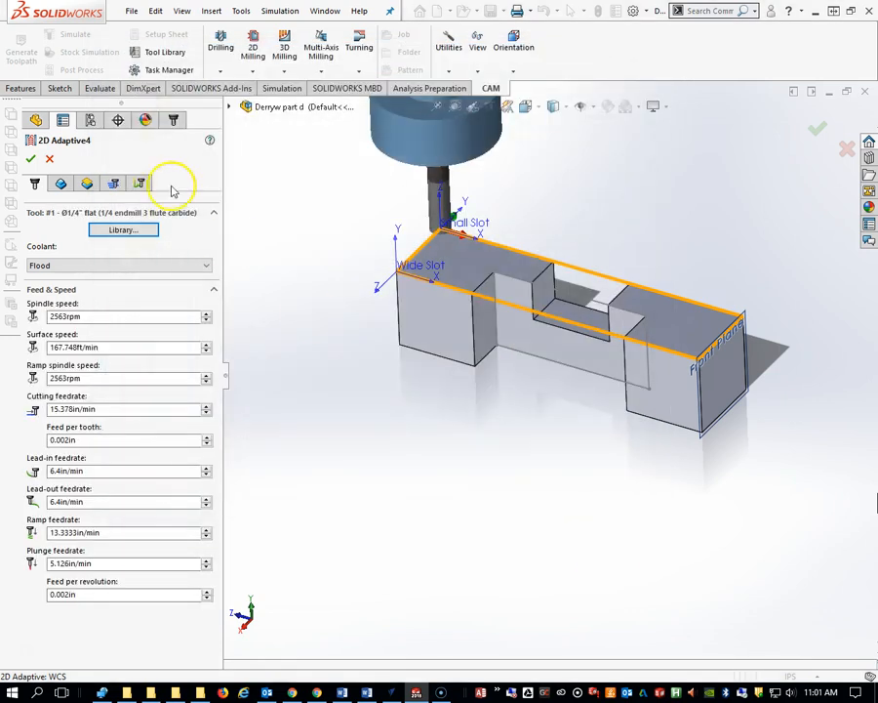
Assign the small slot's floor face as the stock contour and the part's two raised top faces as the model geometry.
left_click(60, 185)
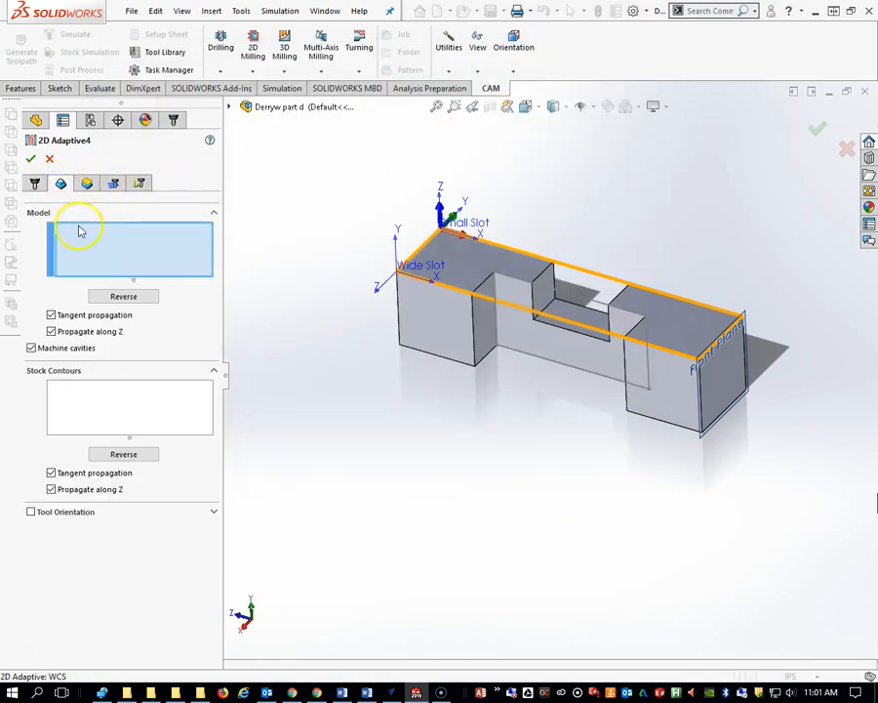
left_click(137, 413)
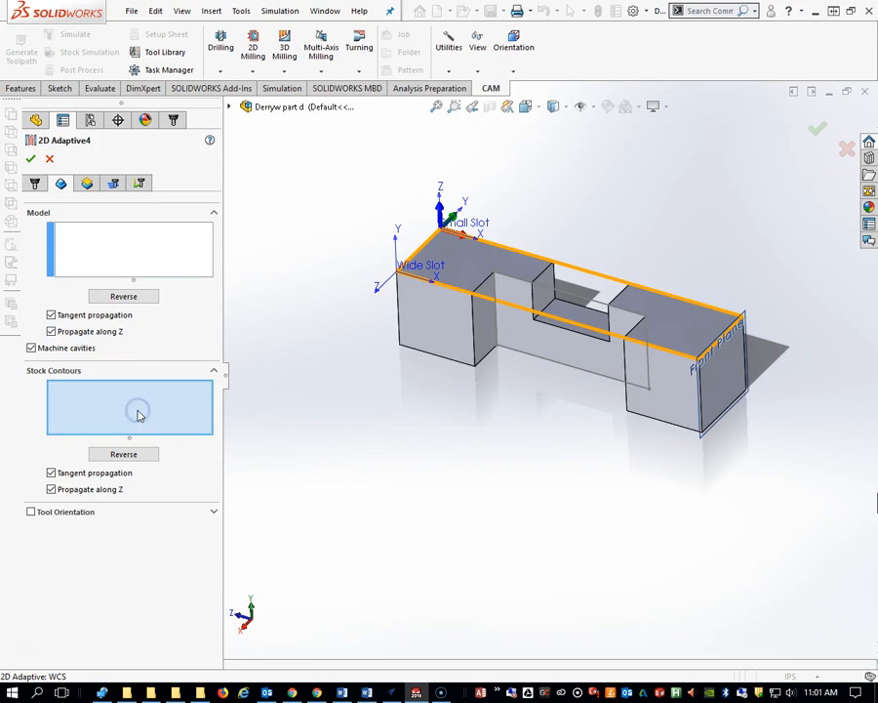
left_click(557, 309)
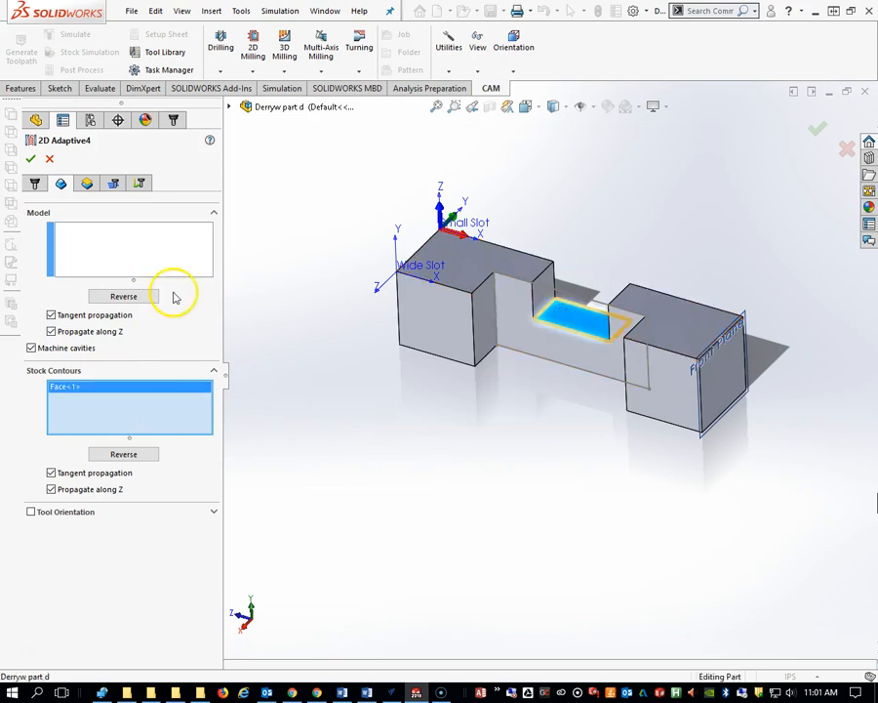
left_click(134, 253)
left_click(457, 250)
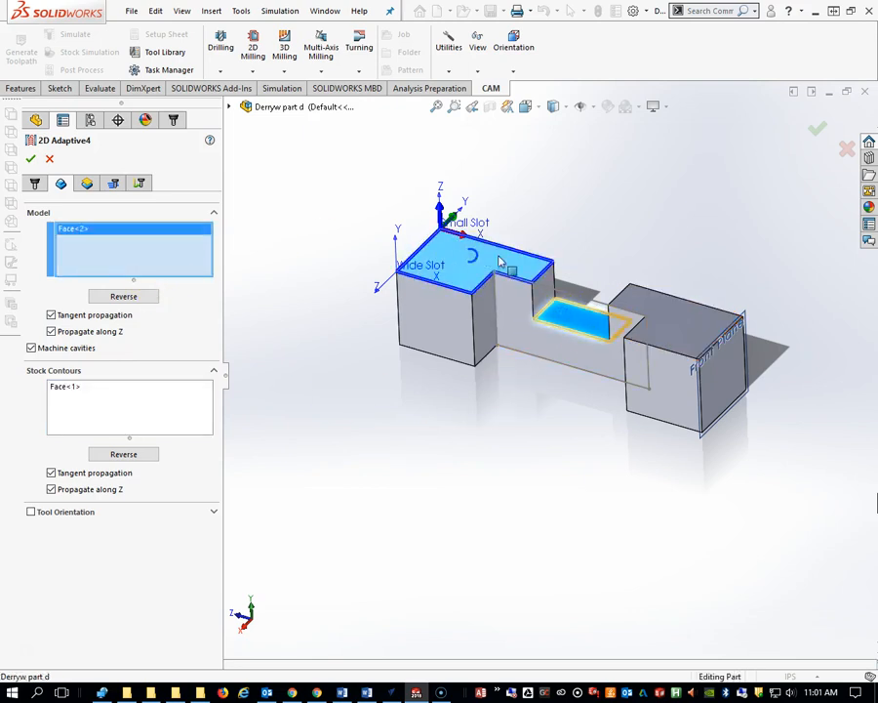
left_click(684, 319)
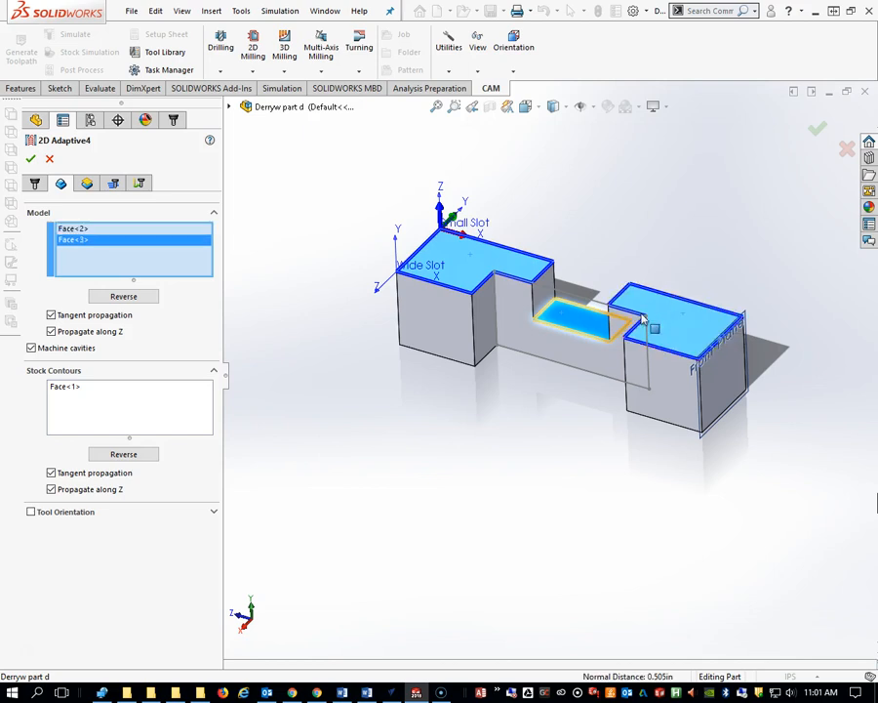
Set the operation's bottom height to From Selection, referencing the small slot's floor face.
left_click(87, 183)
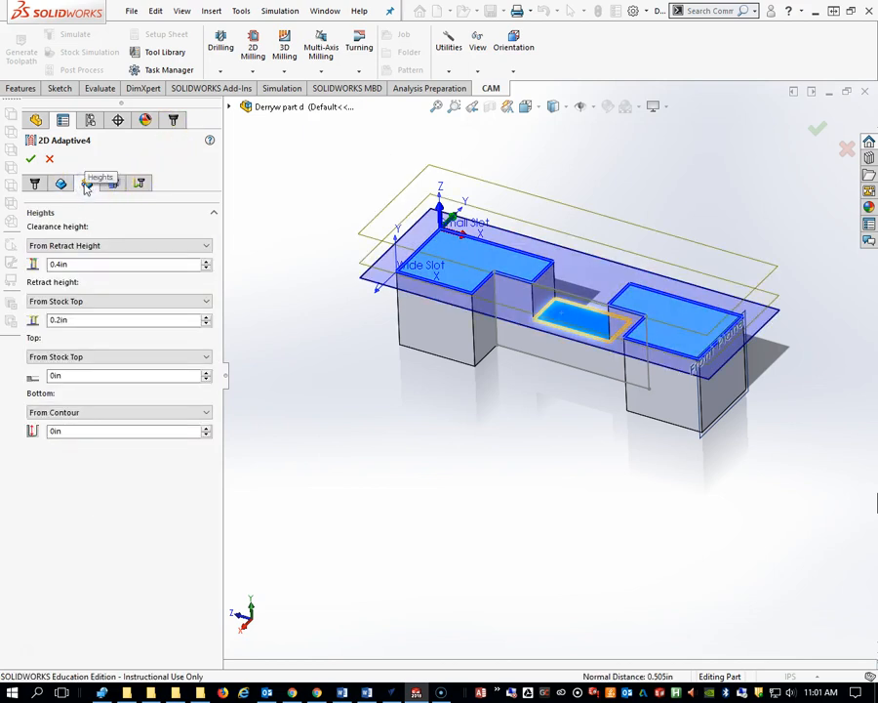
left_click(107, 412)
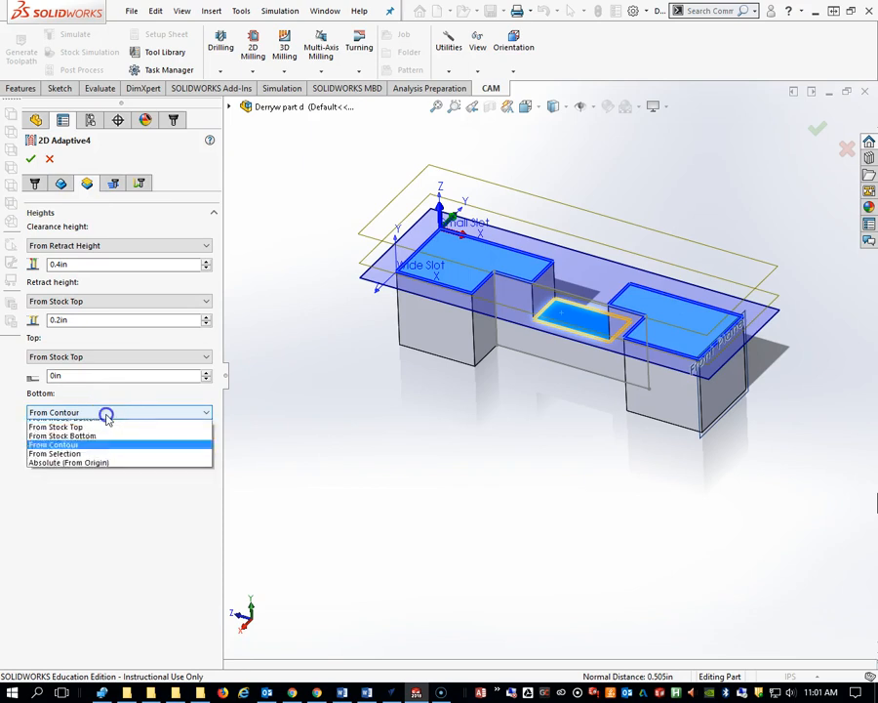
left_click(102, 478)
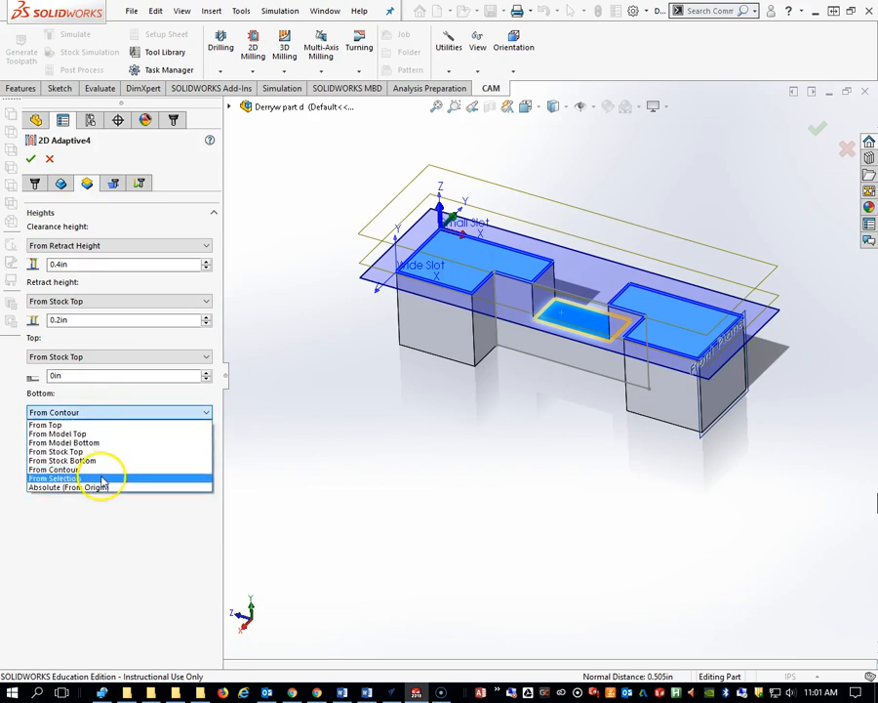
left_click(590, 327)
middle_click_drag(561, 403, 571, 344)
Turn off Stock to Leave for the small slot's adaptive operation and accept the operation.
left_click(115, 183)
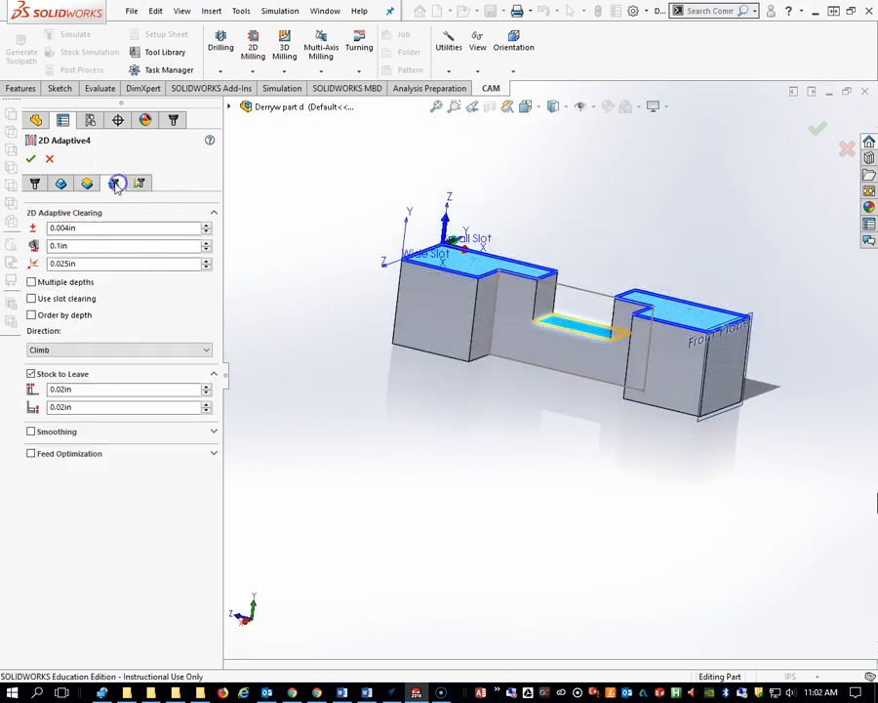
left_click(32, 374)
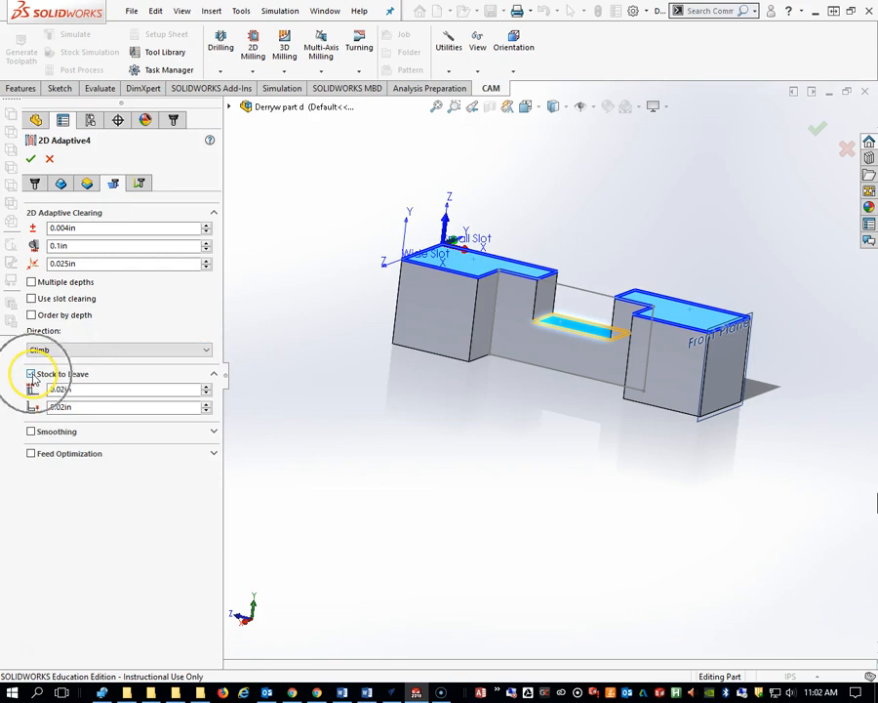
left_click(140, 183)
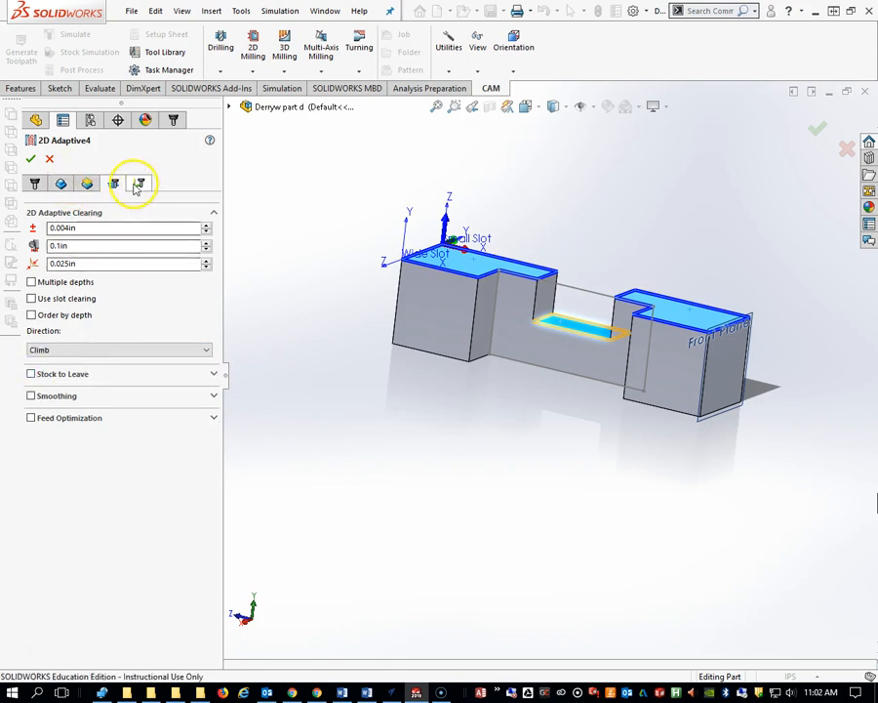
left_click(32, 163)
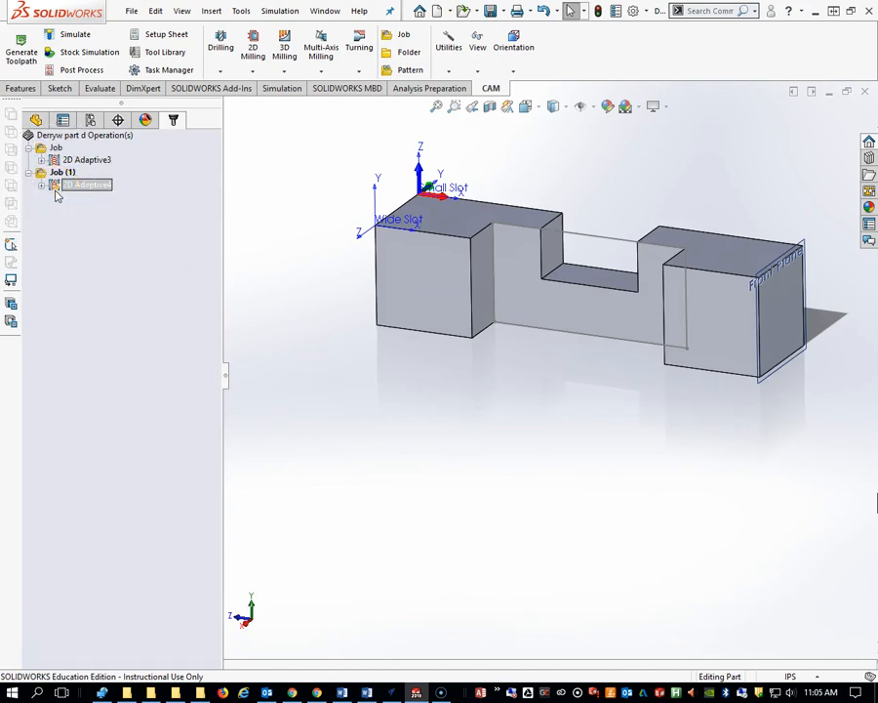
Edit the small slot's adaptive operation to disable Machine Cavities, review its heights and passes, and accept the changes.
mouse_move(370, 362)
middle_mouse_down()
mouse_move(379, 317)
mouse_move(359, 369)
middle_mouse_up()
left_click(599, 278)
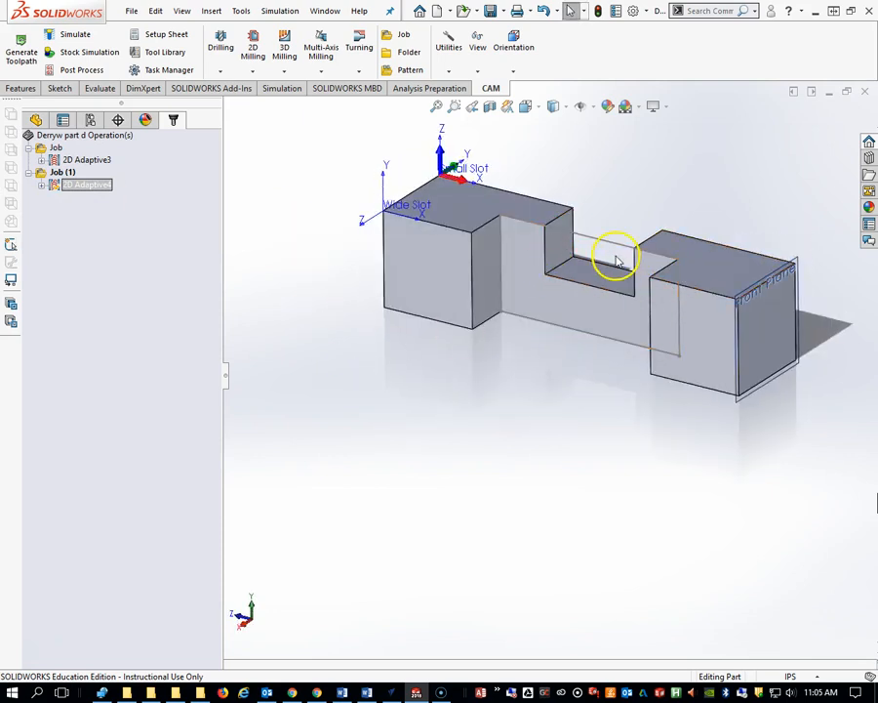
right_click(57, 185)
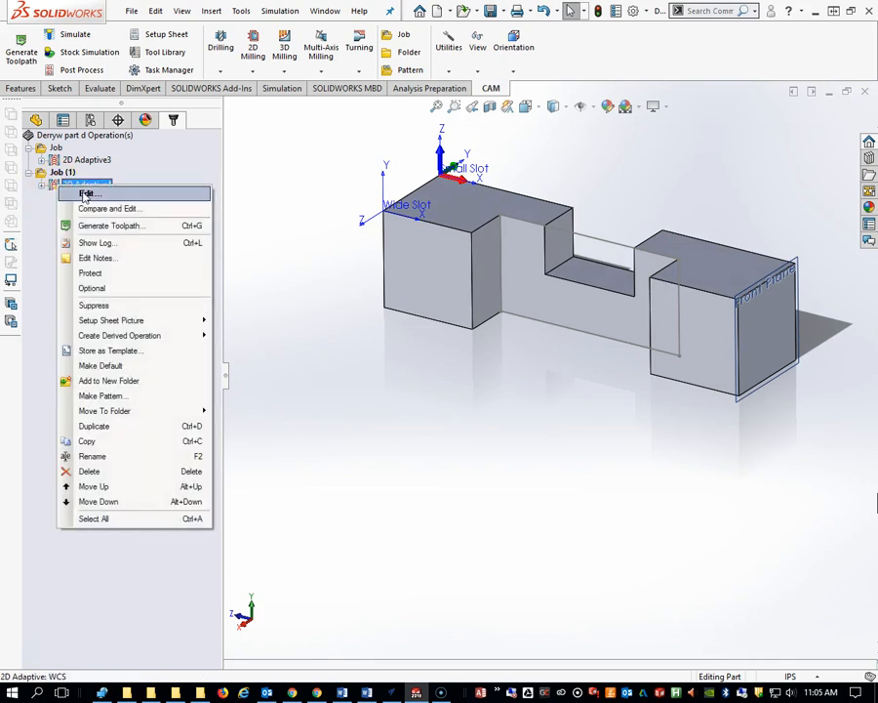
left_click(83, 193)
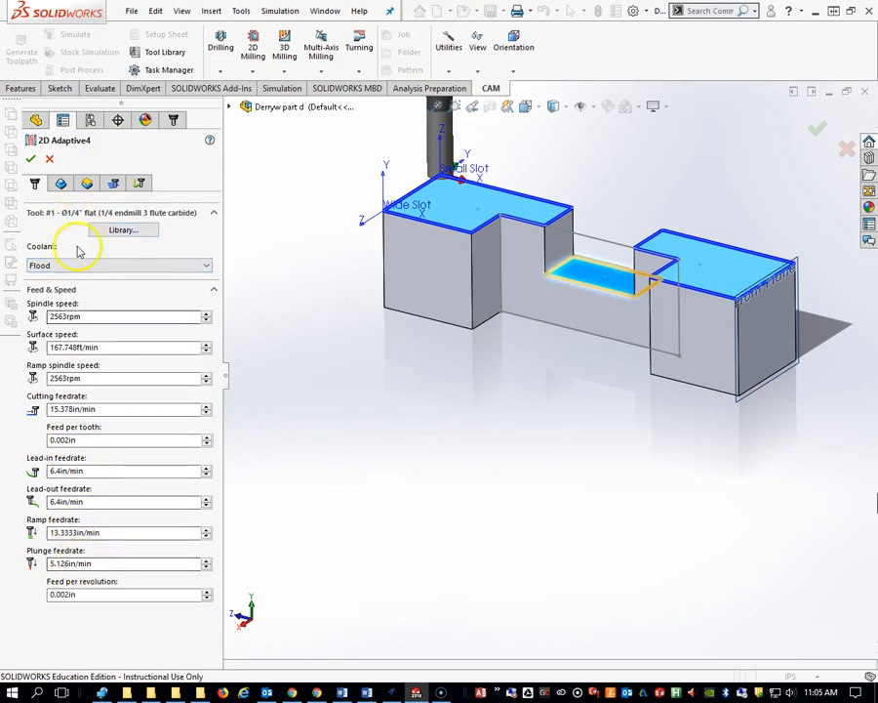
left_click(61, 184)
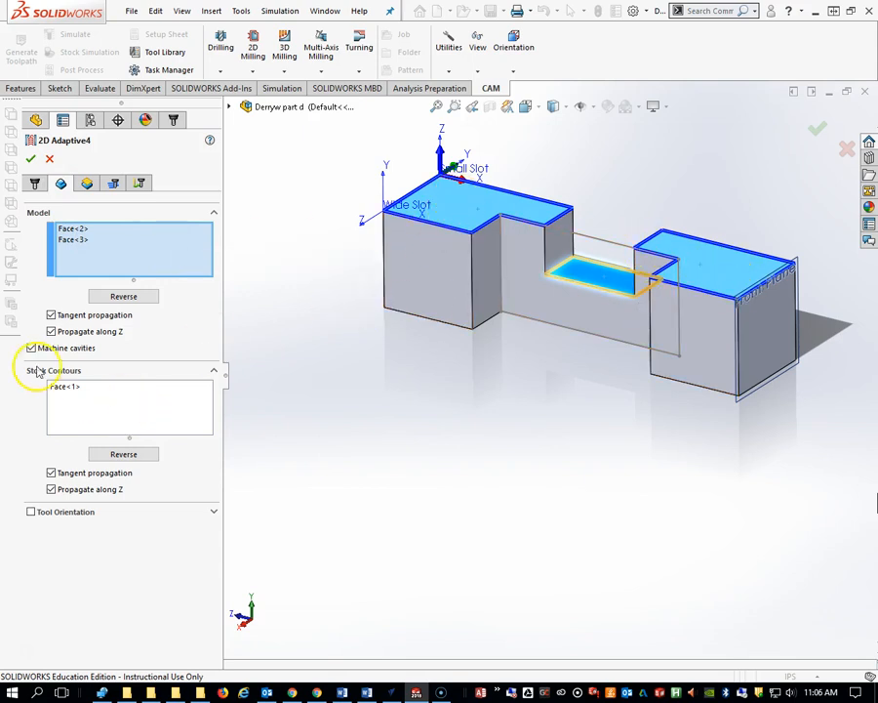
mouse_move(32, 354)
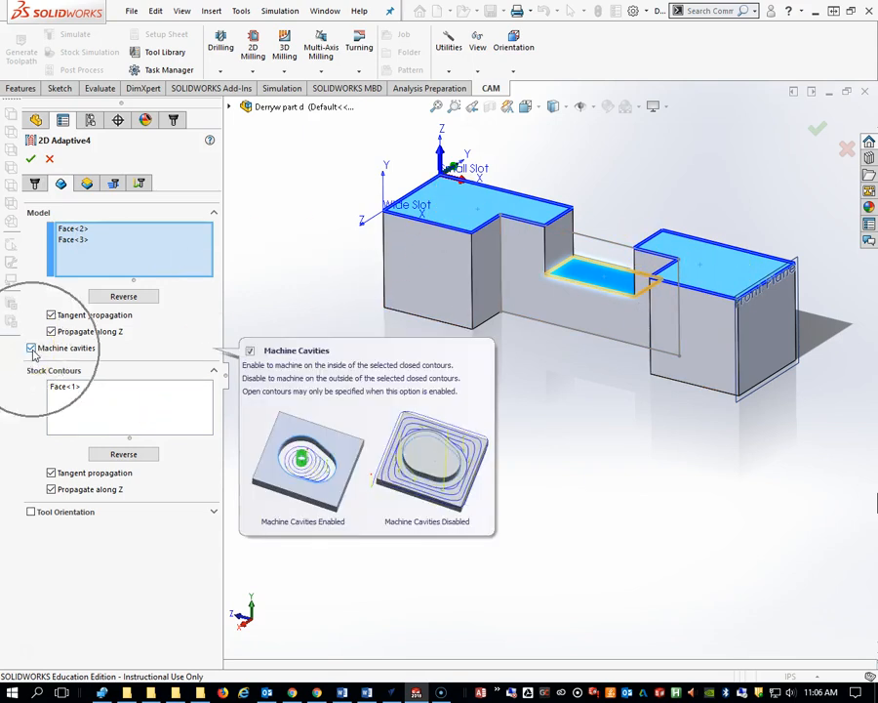
left_click(32, 349)
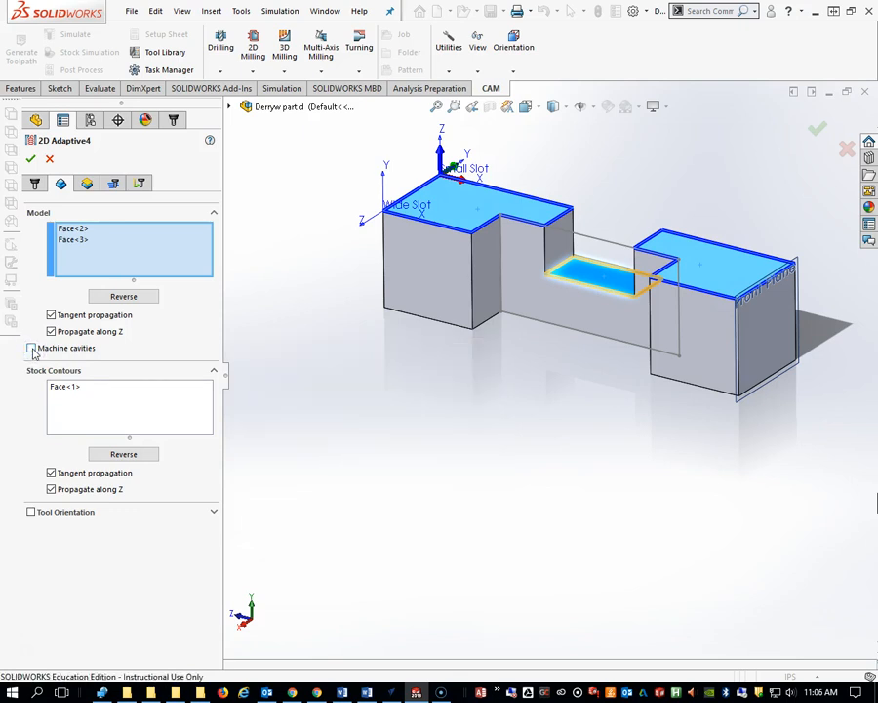
left_click(86, 184)
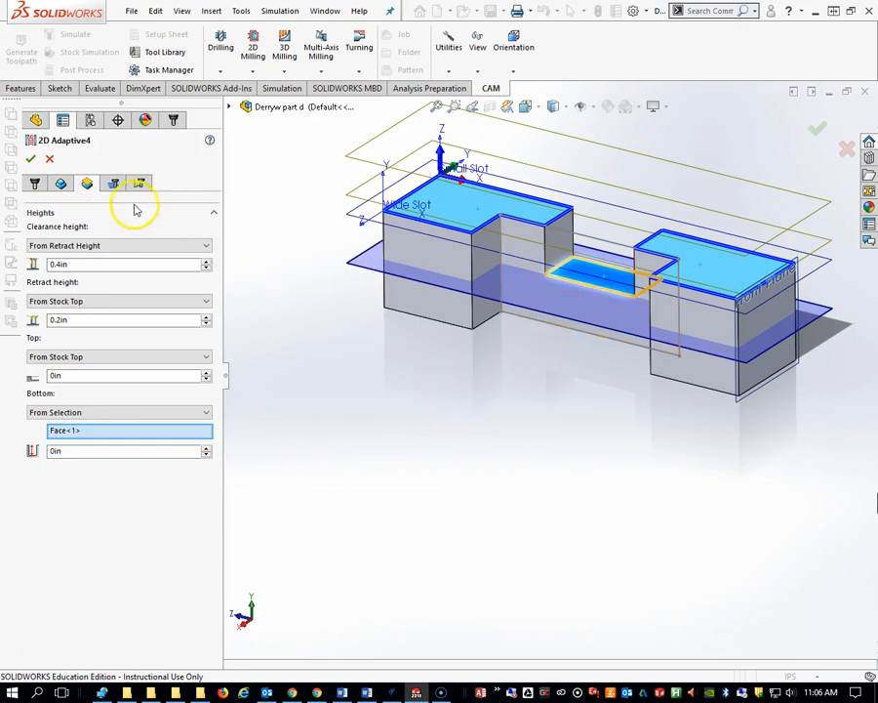
left_click(114, 185)
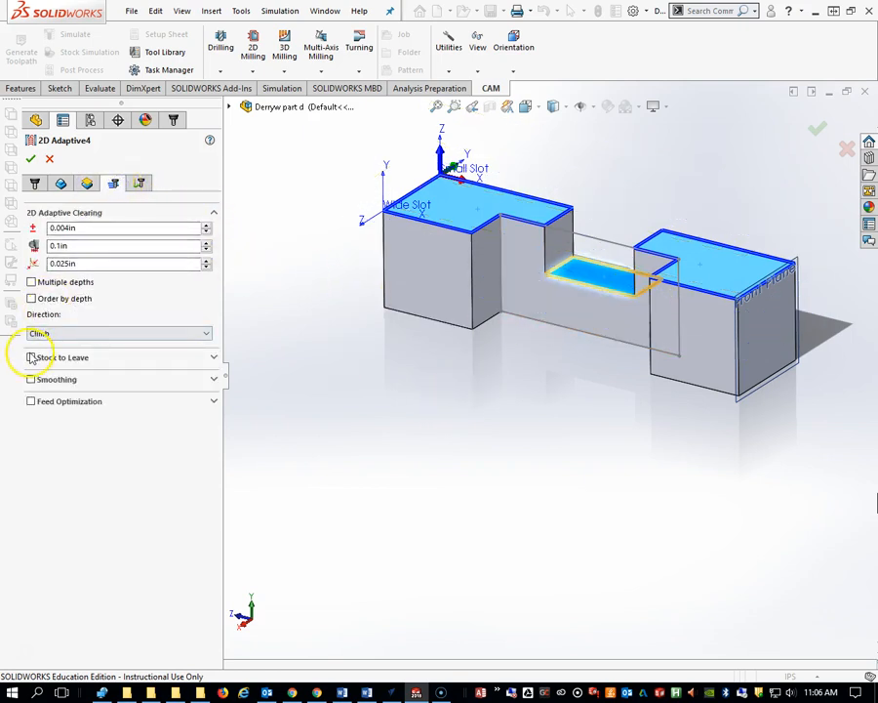
left_click(32, 161)
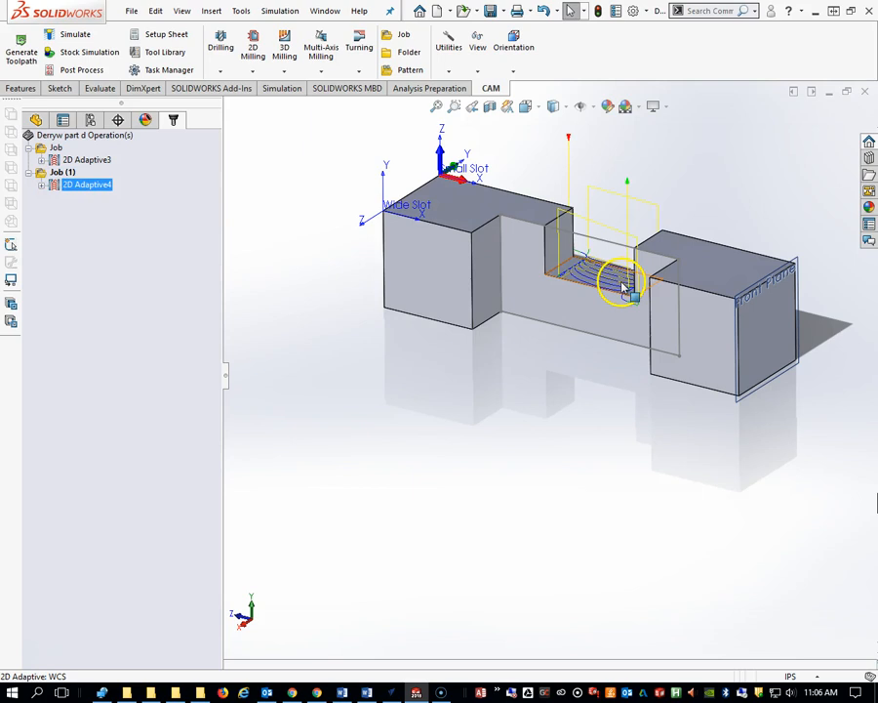
Inspect the small slot's adaptive toolpath up close, run its stock simulation to the end, and close the simulation.
scroll(614, 303, "down", 2)
scroll(616, 300, "down", 1)
mouse_move(602, 297)
middle_mouse_down()
mouse_move(623, 304)
mouse_move(612, 318)
middle_mouse_up()
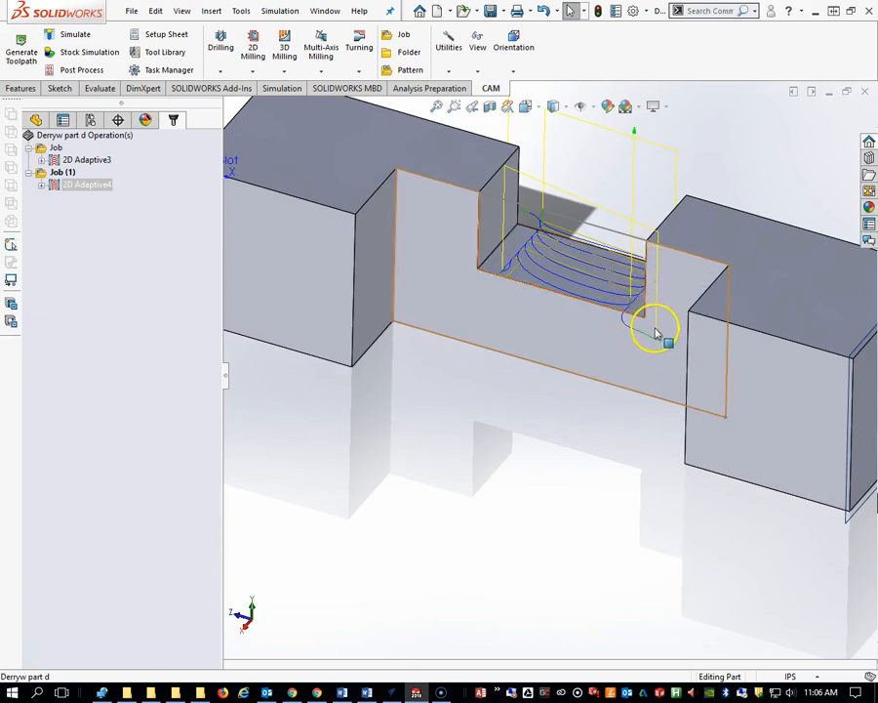
scroll(566, 338, "up", 2)
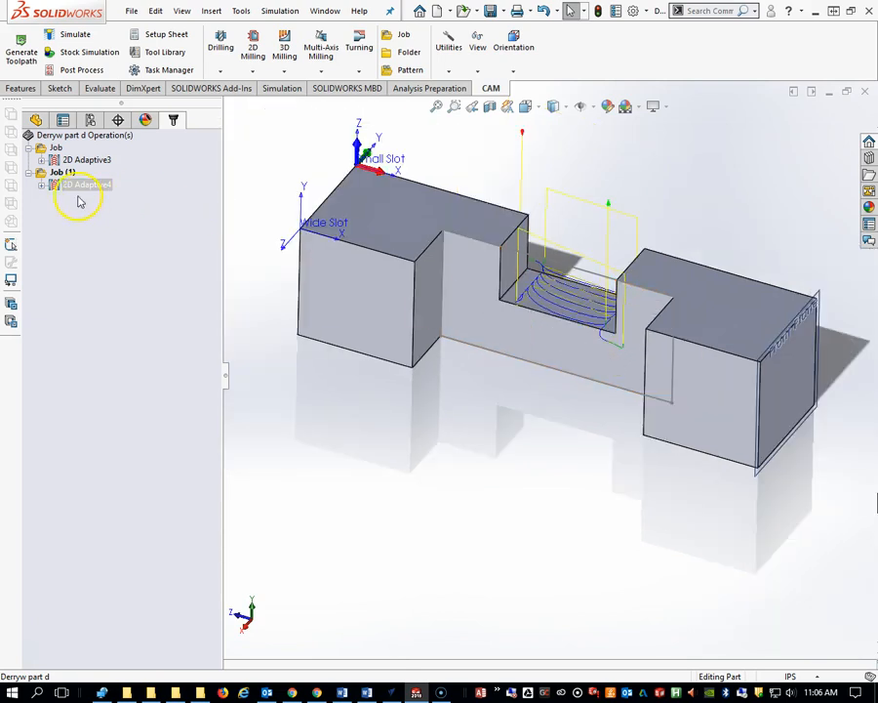
left_click(66, 53)
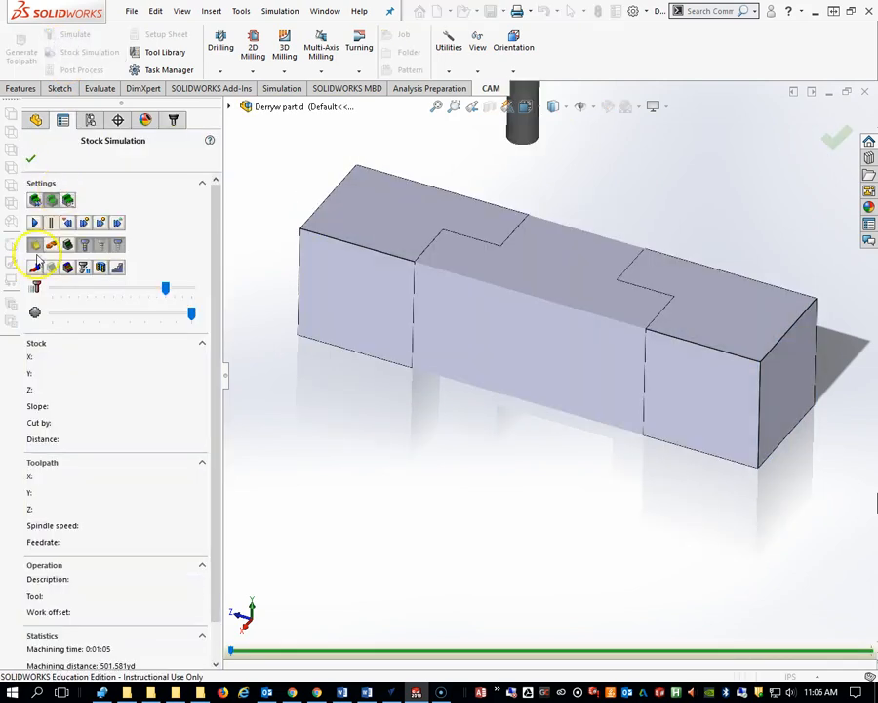
left_click(35, 223)
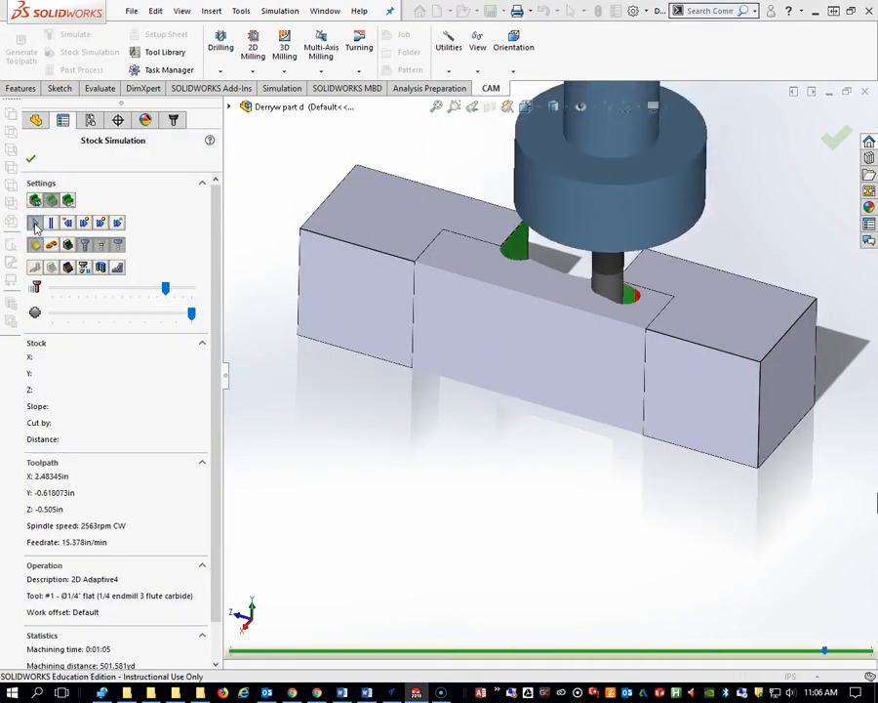
middle_click_drag(531, 294, 560, 293)
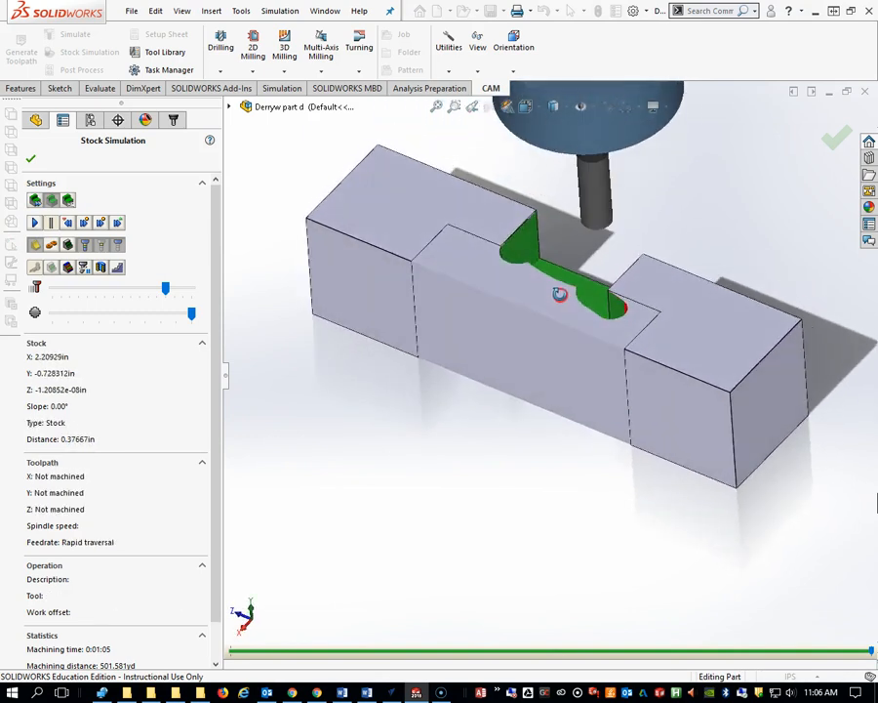
scroll(557, 360, "up", 2)
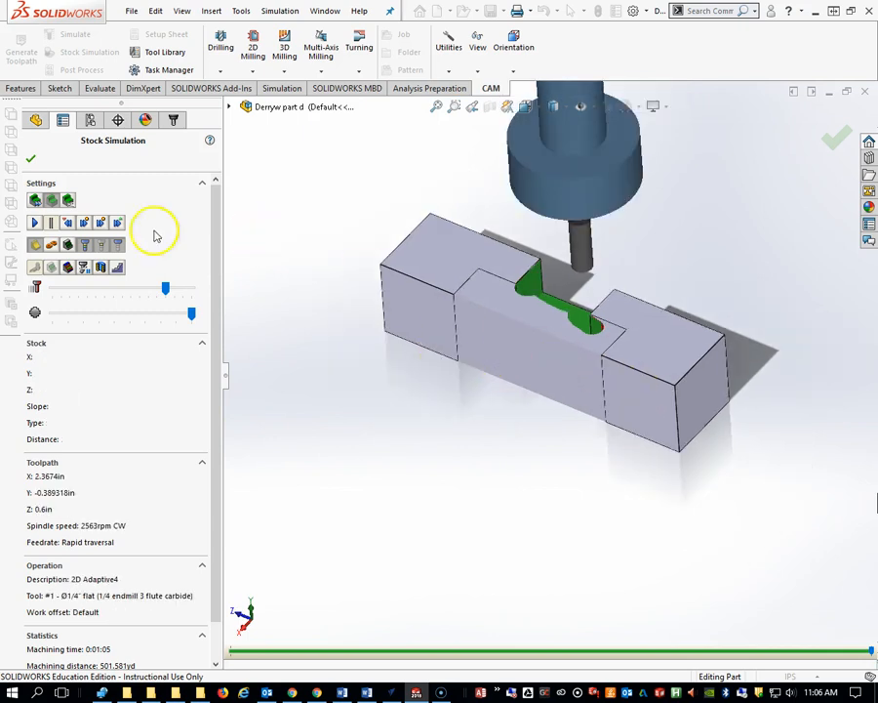
left_click(32, 158)
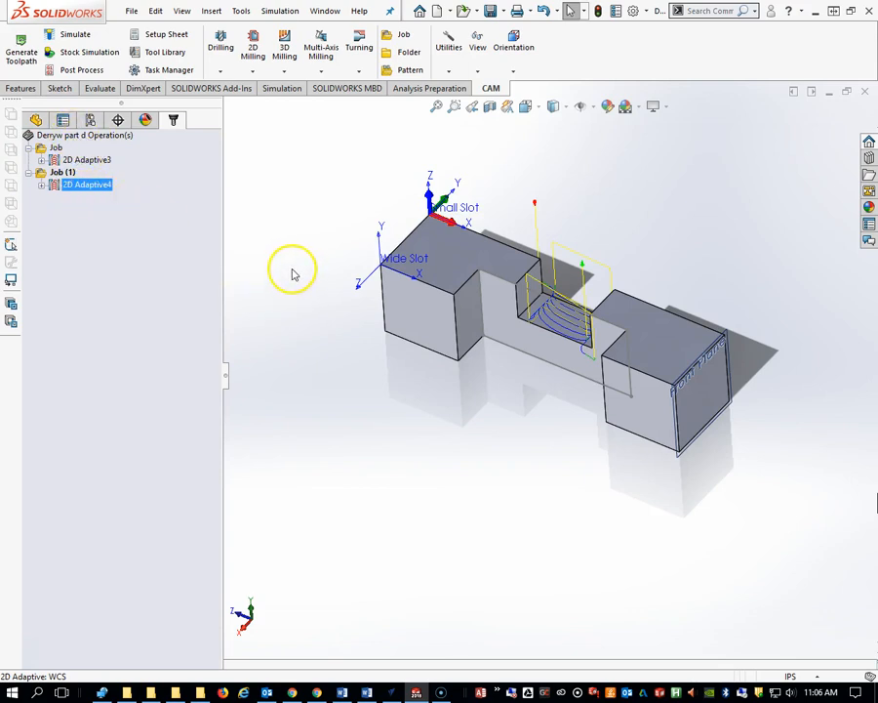
Select the first job's 2D Adaptive3 operation to review the wide slot toolpath on the part.
left_click(55, 161)
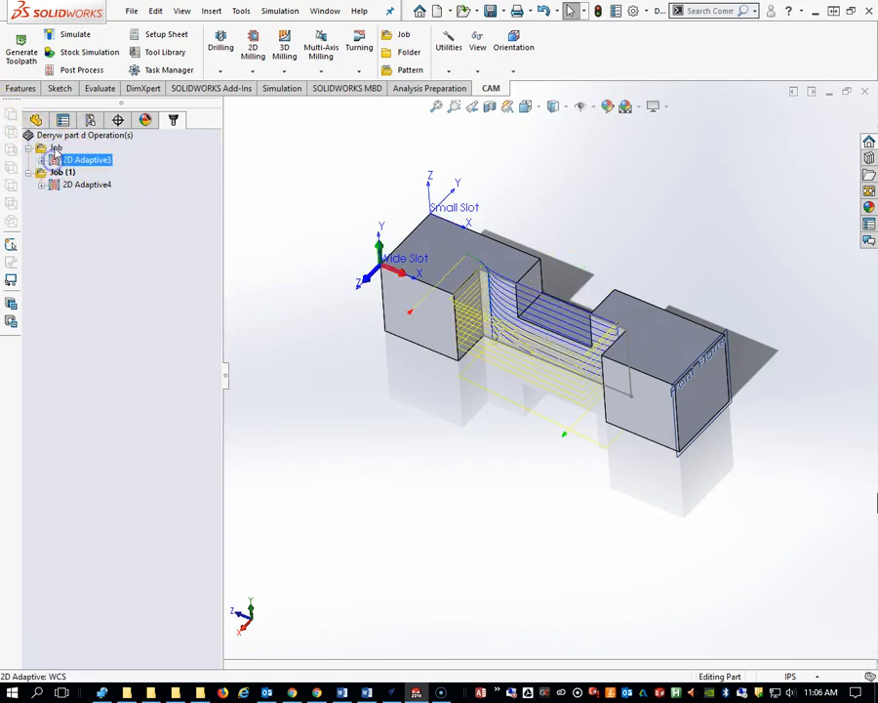
left_click(55, 149)
left_click(56, 160)
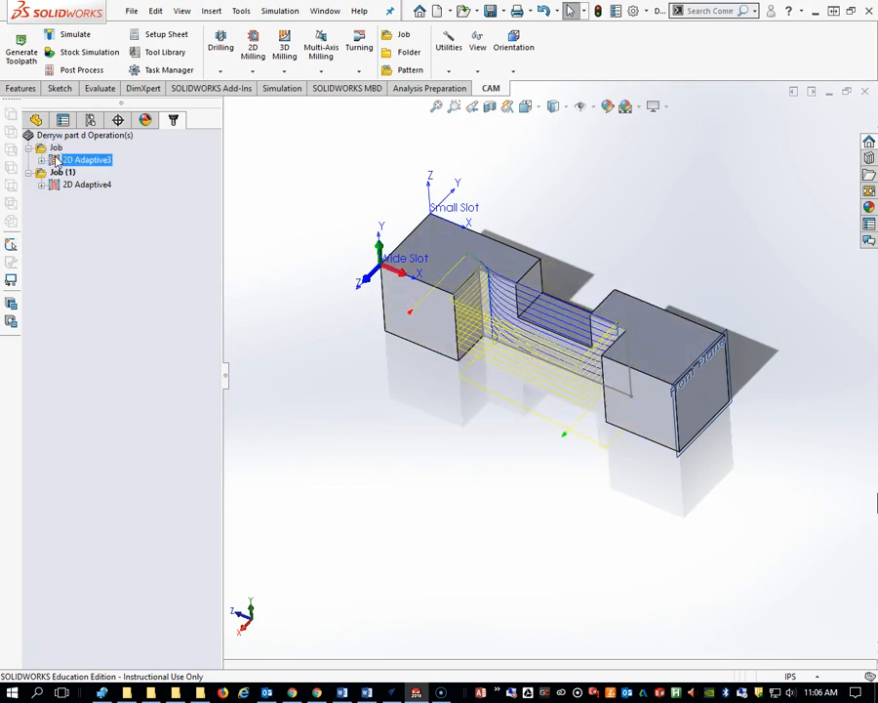
right_click(55, 160)
left_click(53, 159)
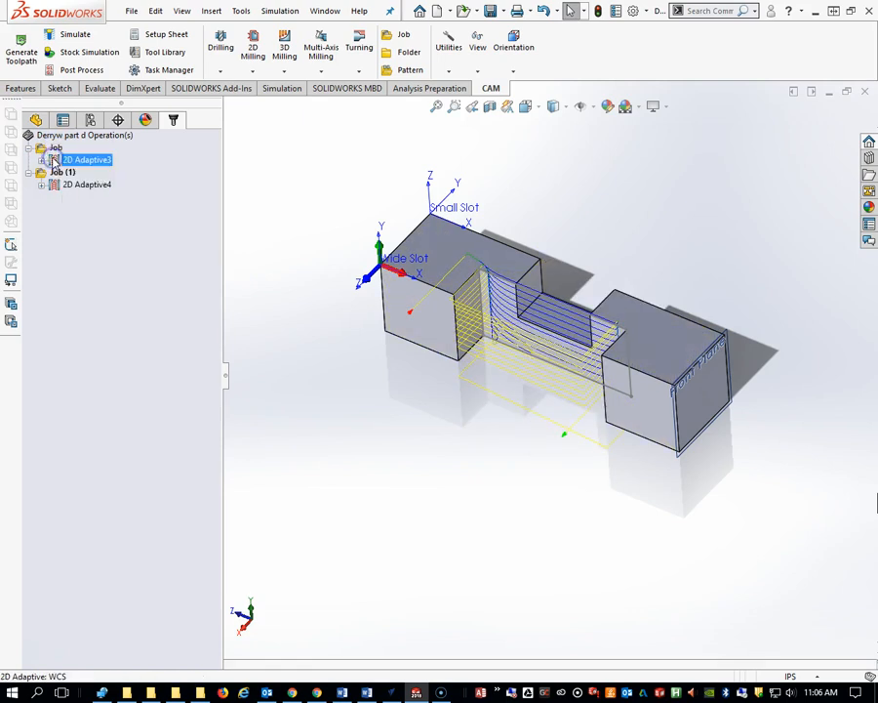
Set up post processing for the wide slot operation, outputting to the Puzzle folder and prefixing the program name with the owner's name and "d wide slot".
left_click(68, 71)
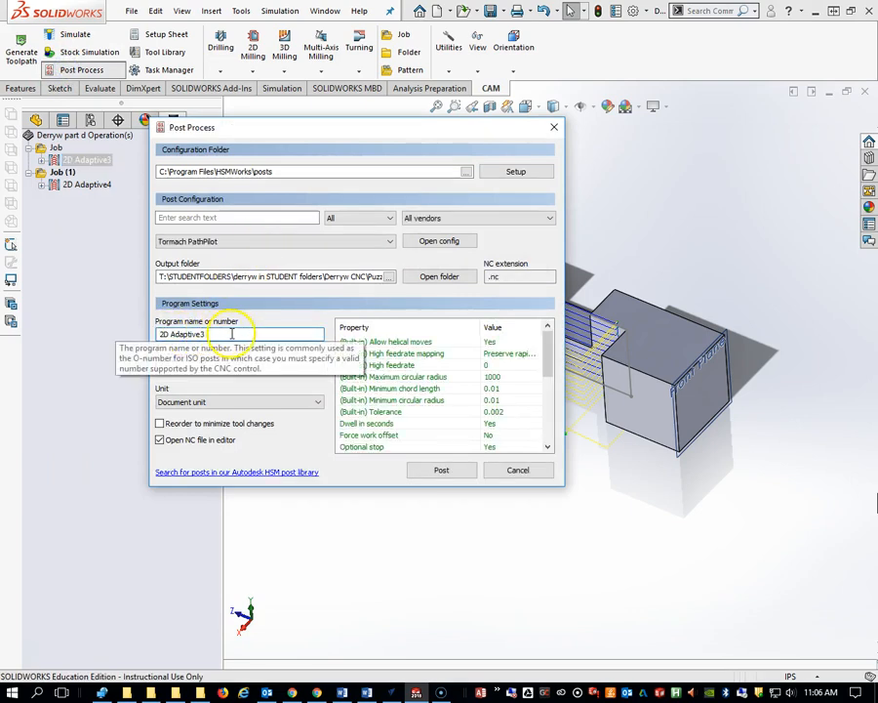
left_click(388, 277)
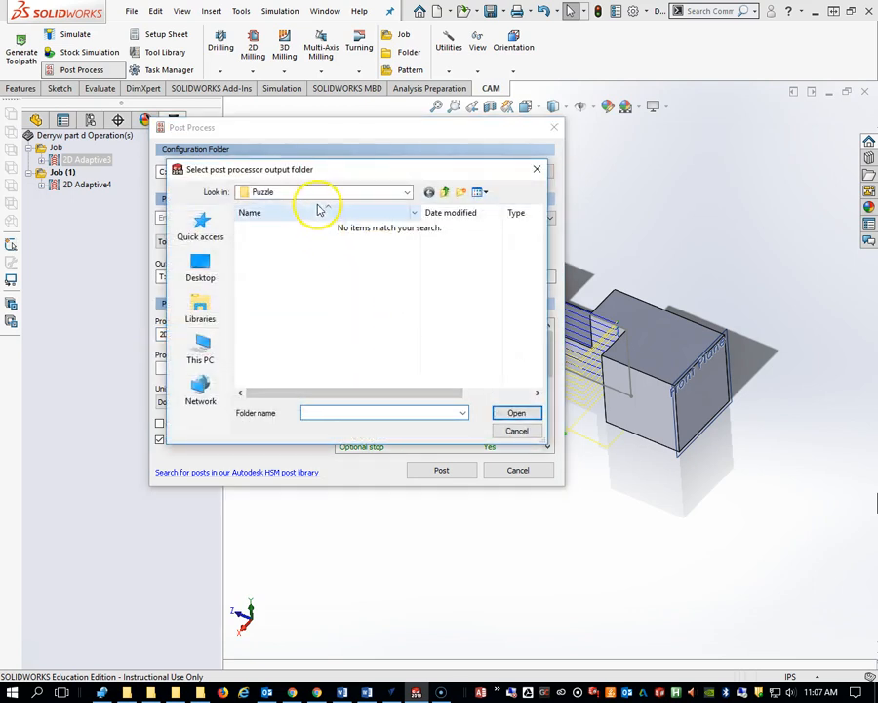
left_click(516, 413)
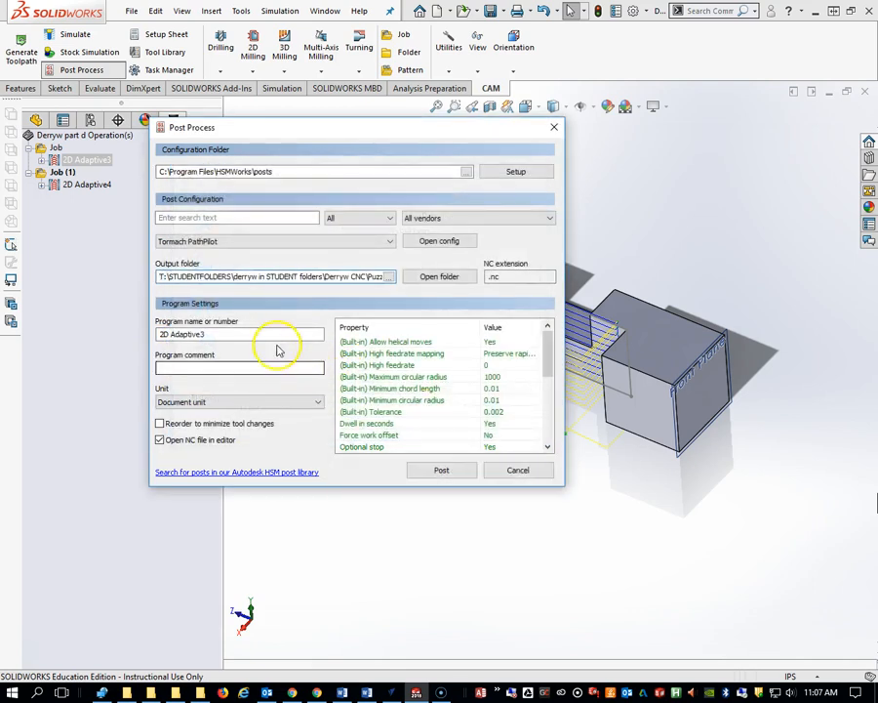
left_click(159, 334)
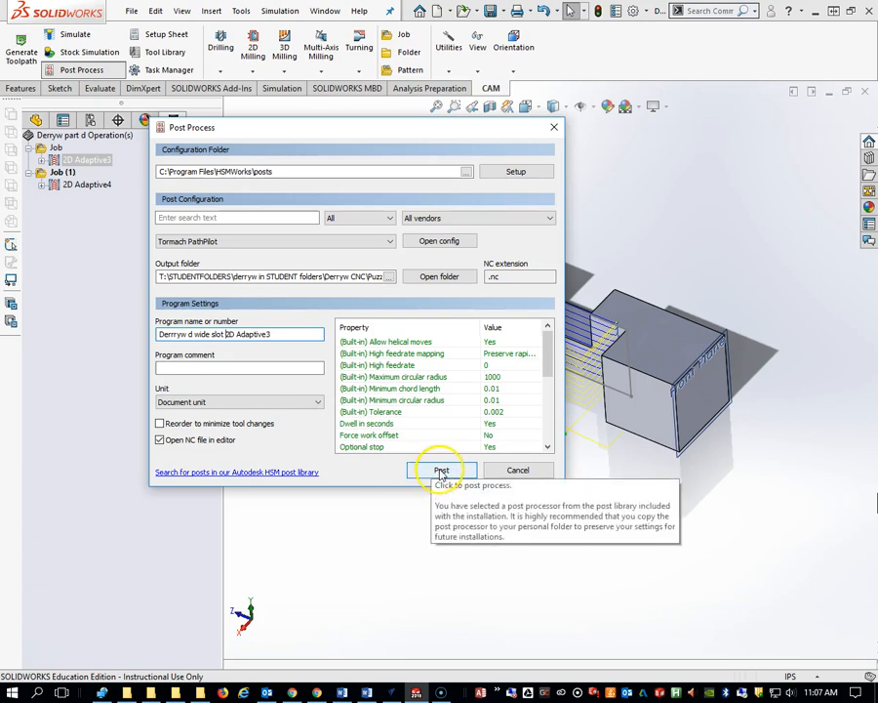
Post the wide slot program, save its NC file in the Puzzle folder, and close the NC code editor.
left_click(441, 471)
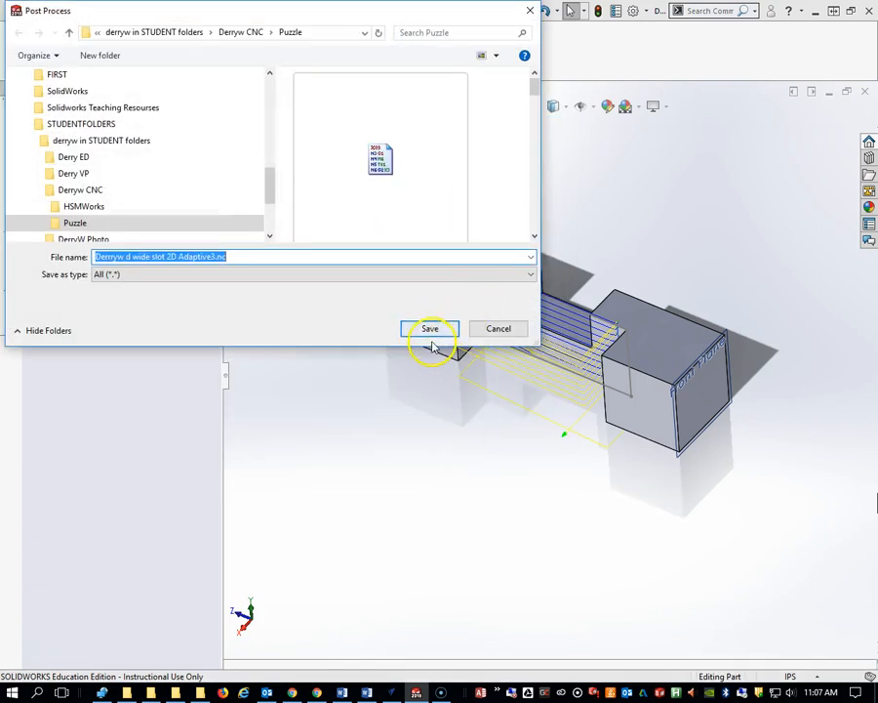
left_click(435, 332)
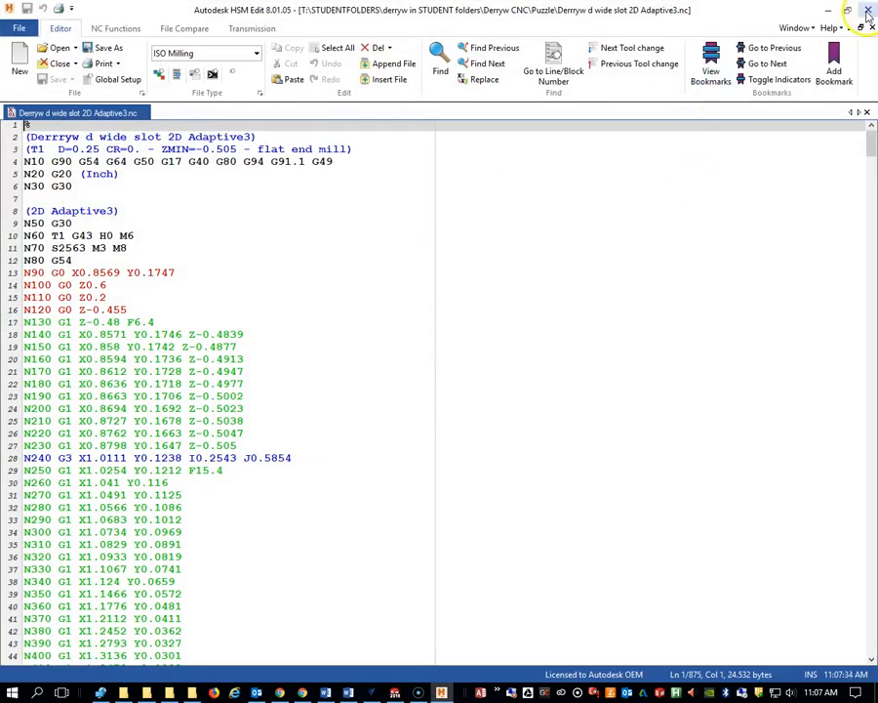
left_click(868, 12)
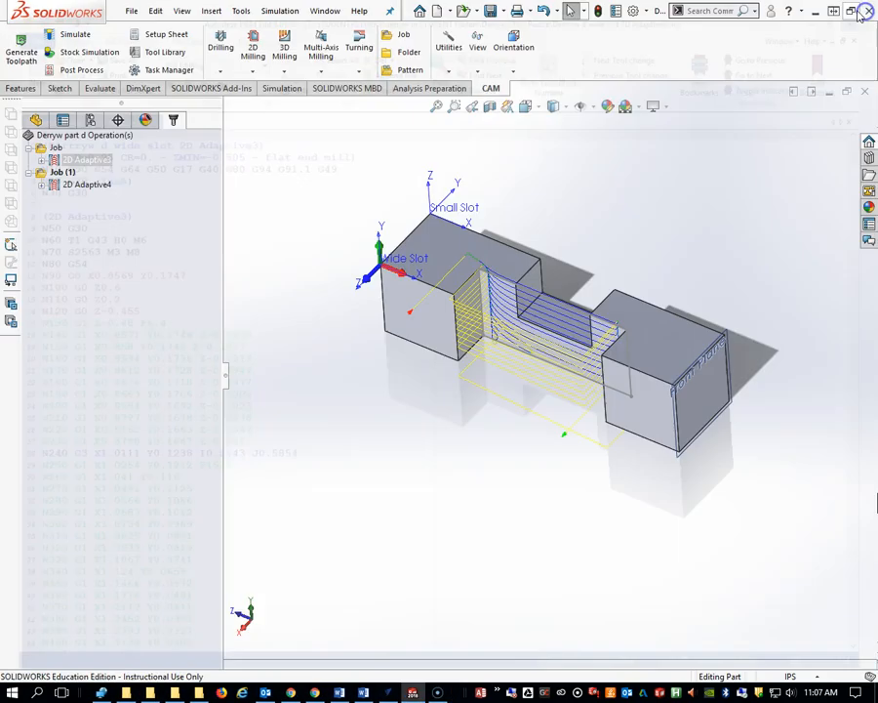
Rename the 2D Adaptive4 operation in Job (1) to Small Slot.
left_click(87, 184)
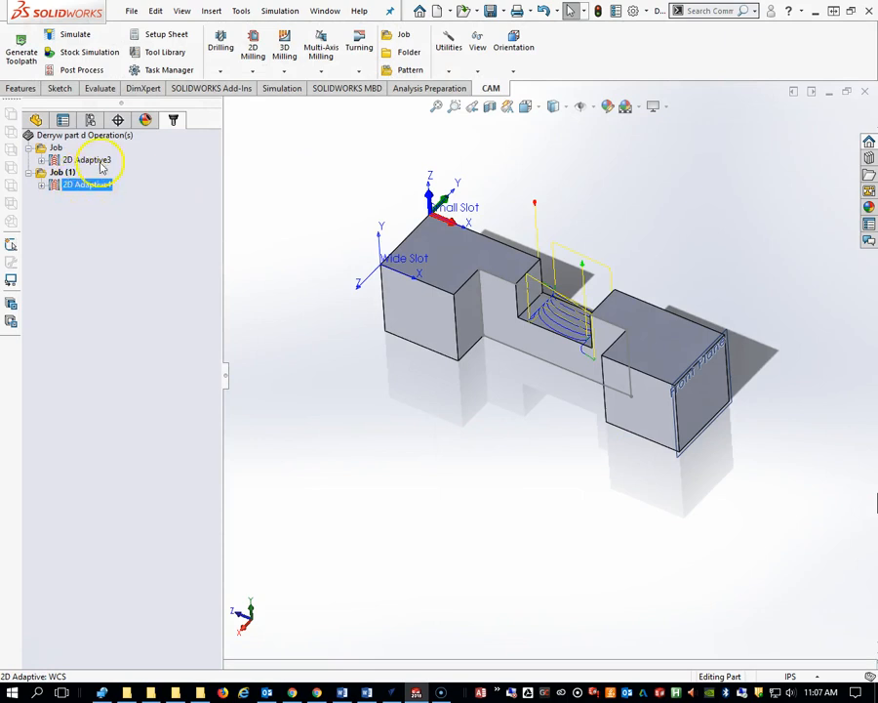
left_click(82, 187)
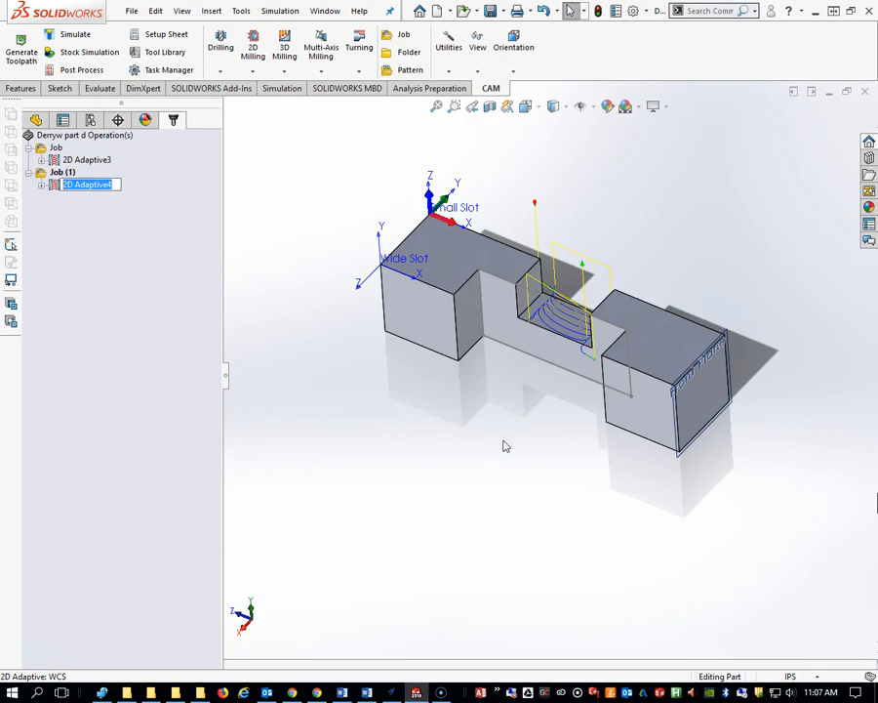
type("Small Slot")
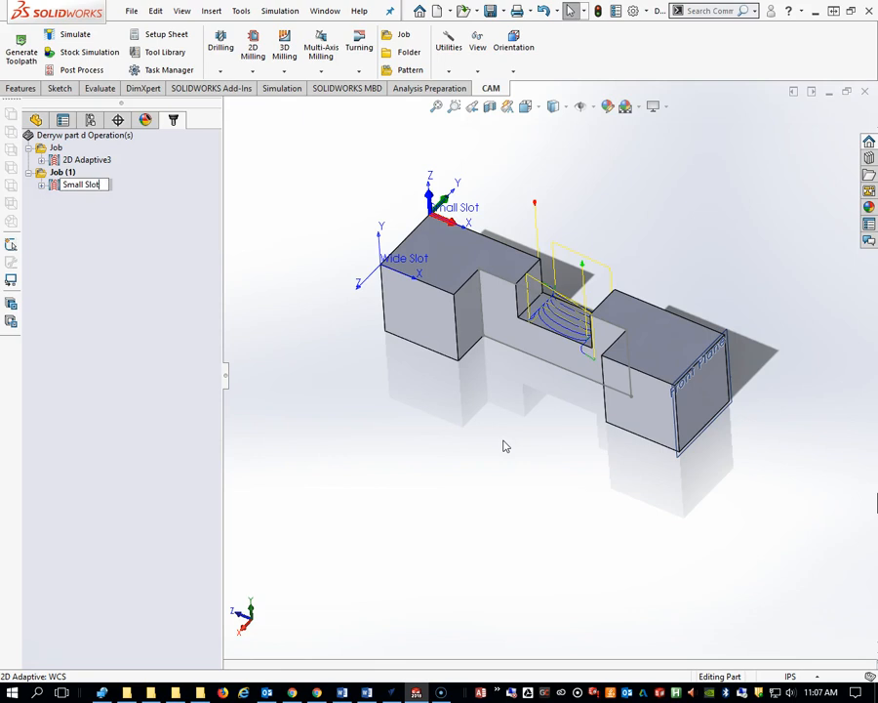
key("Return")
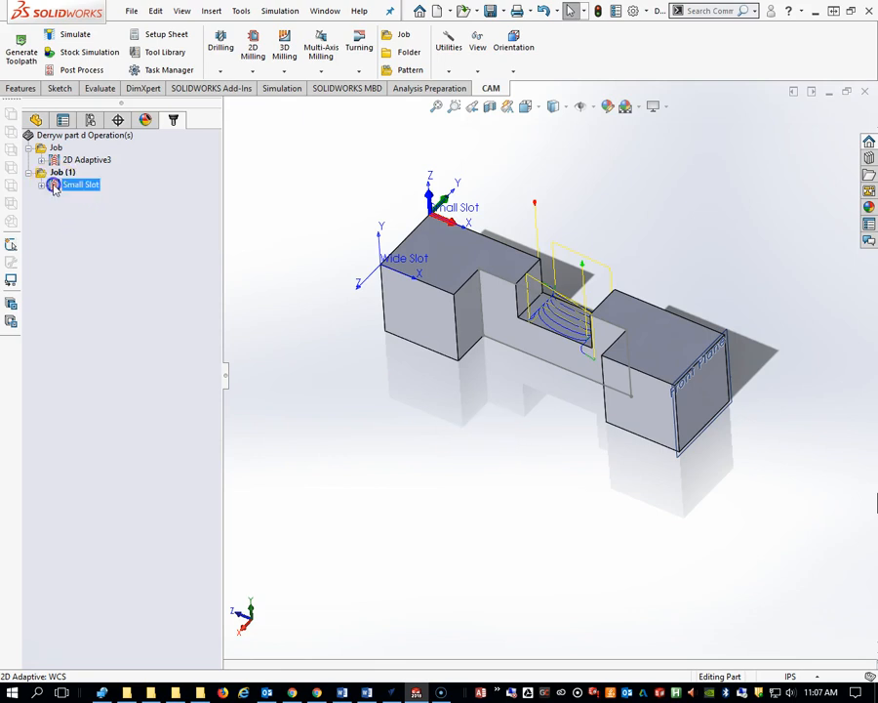
Set up post processing for the Small Slot operation, outputting to the Puzzle folder and prefixing the program name with the owner's name and "d".
left_click(65, 71)
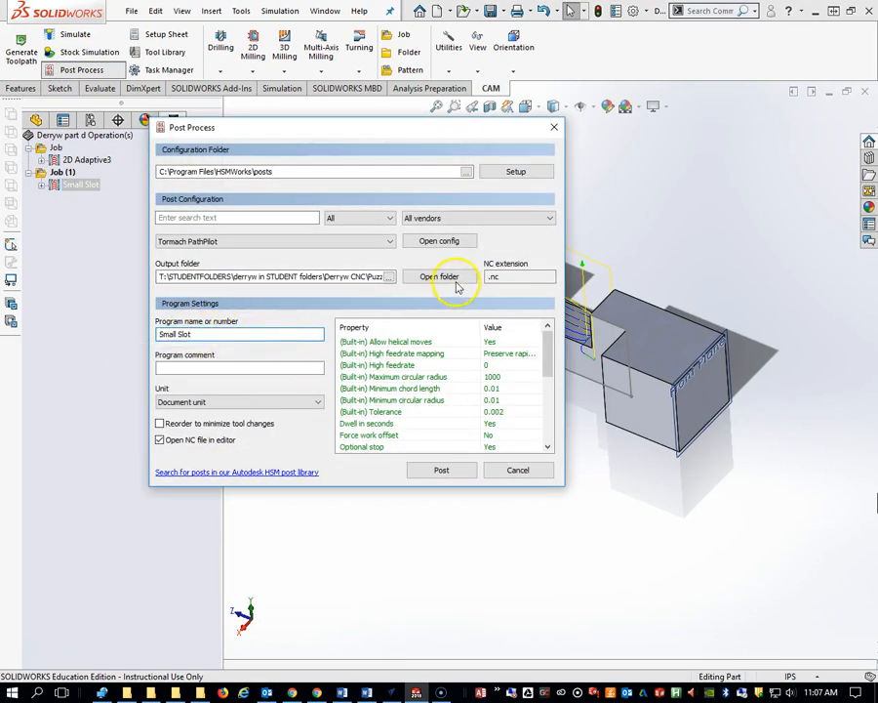
left_click(388, 277)
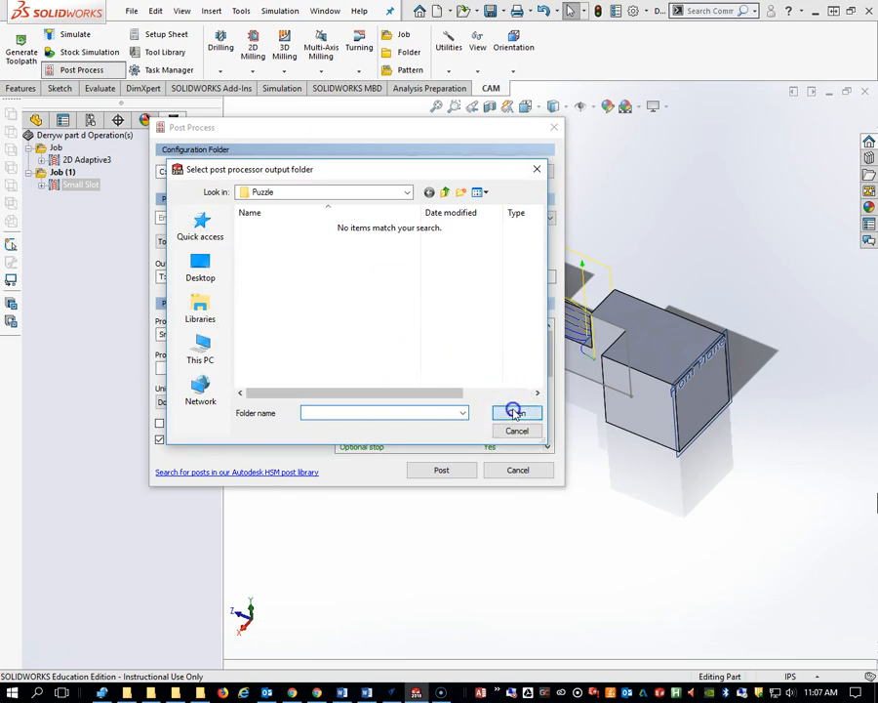
left_click(514, 411)
left_click(159, 334)
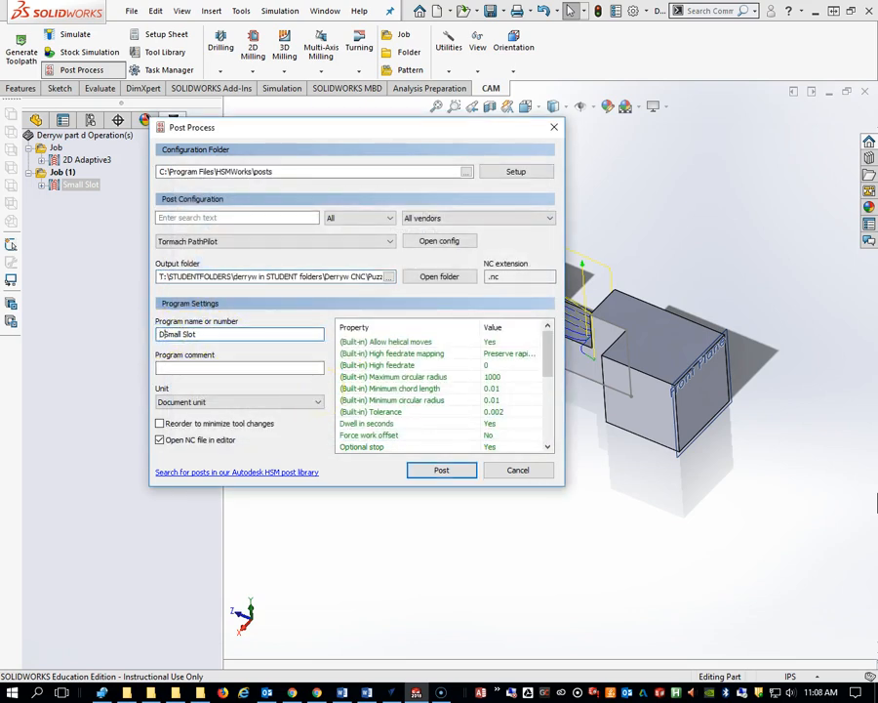
type("Derryw d")
Post the Small Slot program, save its NC file in the Puzzle folder, and close the NC code editor.
left_click(442, 470)
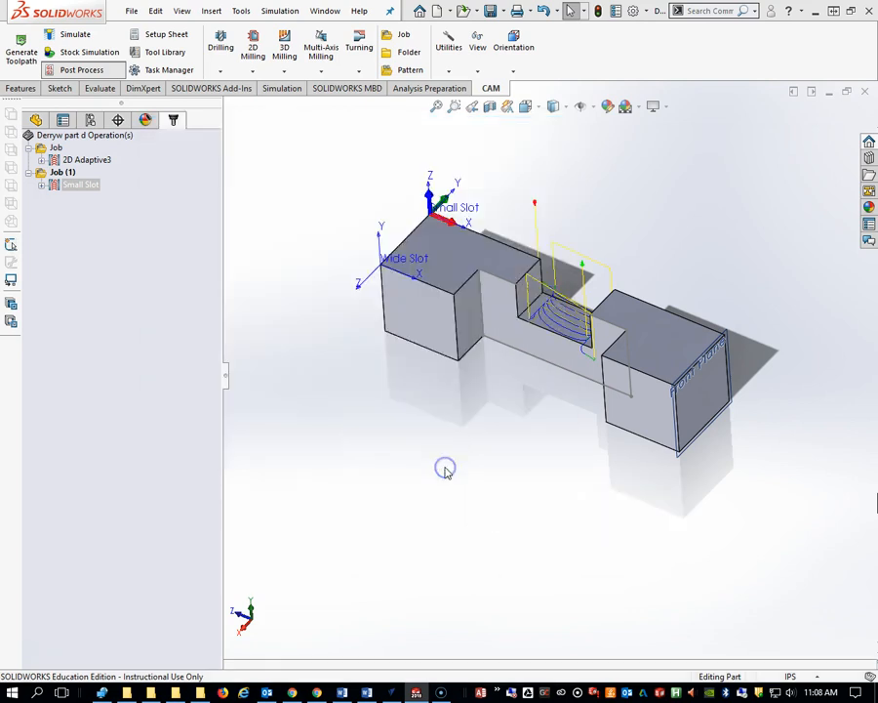
left_click(429, 328)
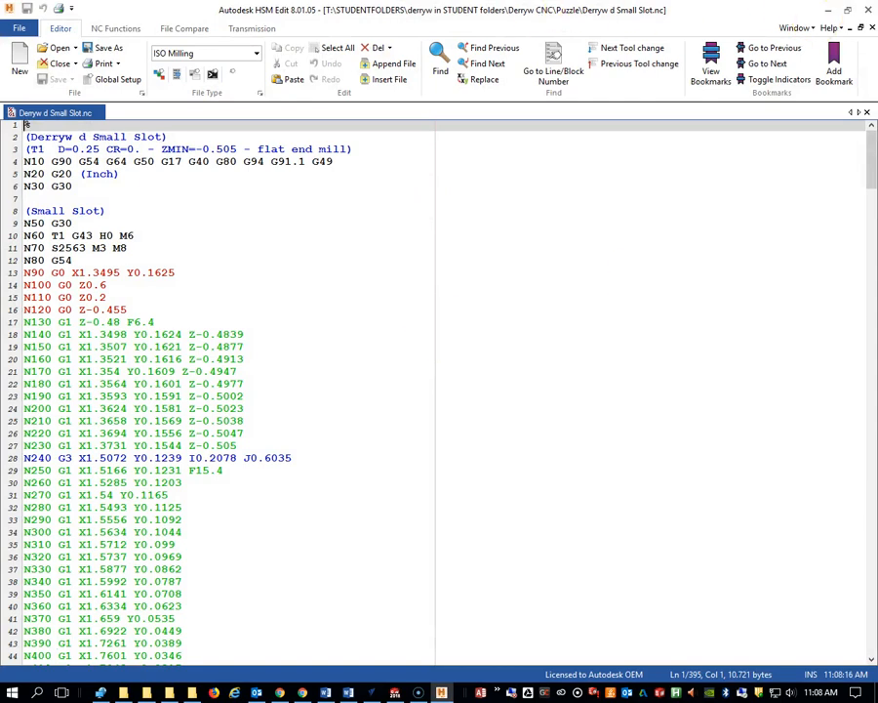
left_click(868, 10)
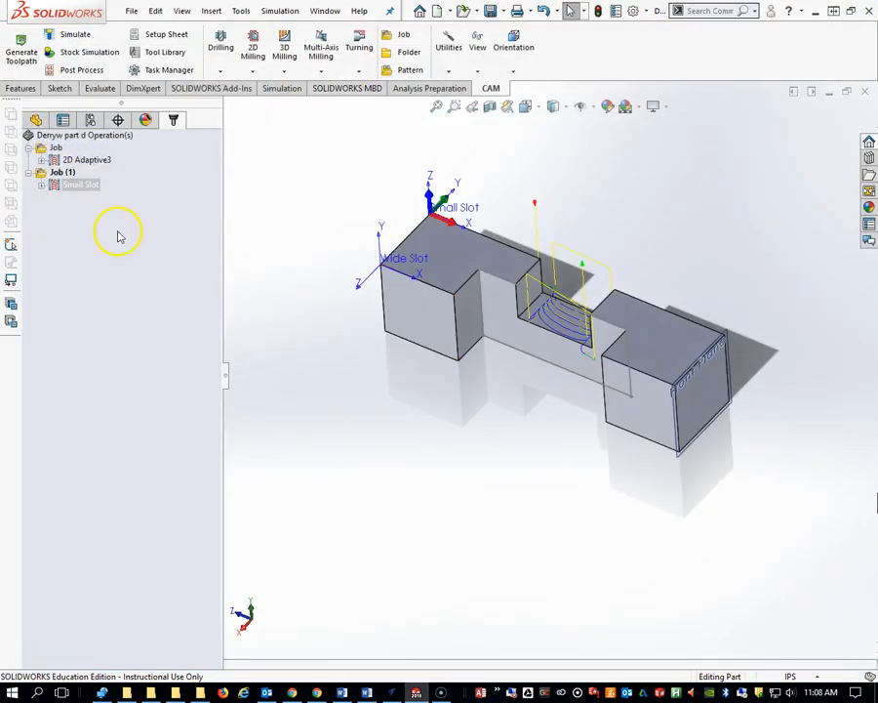
Compare the toolpaths of 2D Adaptive3 and Small Slot, and examine the wide slot toolpath from another angle.
left_click(70, 159)
left_click(74, 186)
left_click(78, 160)
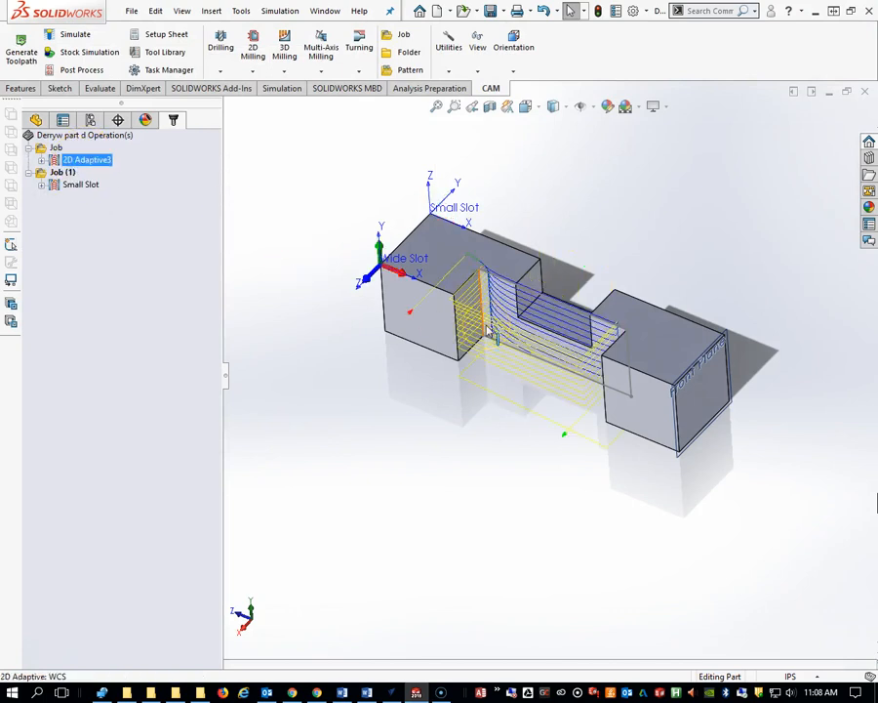
scroll(449, 389, "down", 1)
scroll(449, 389, "up", 2)
middle_click_drag(496, 347, 543, 291)
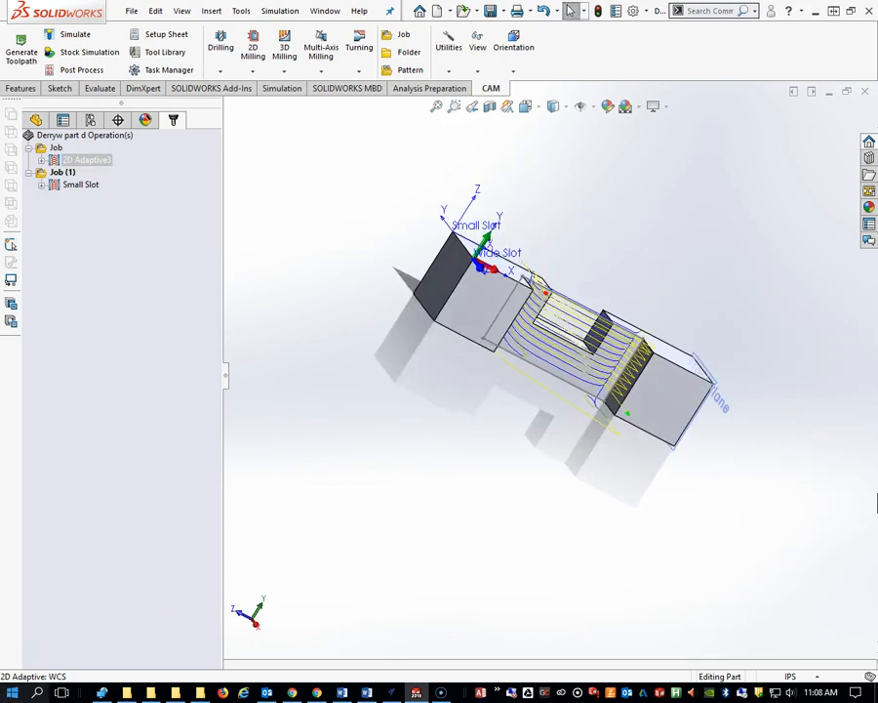